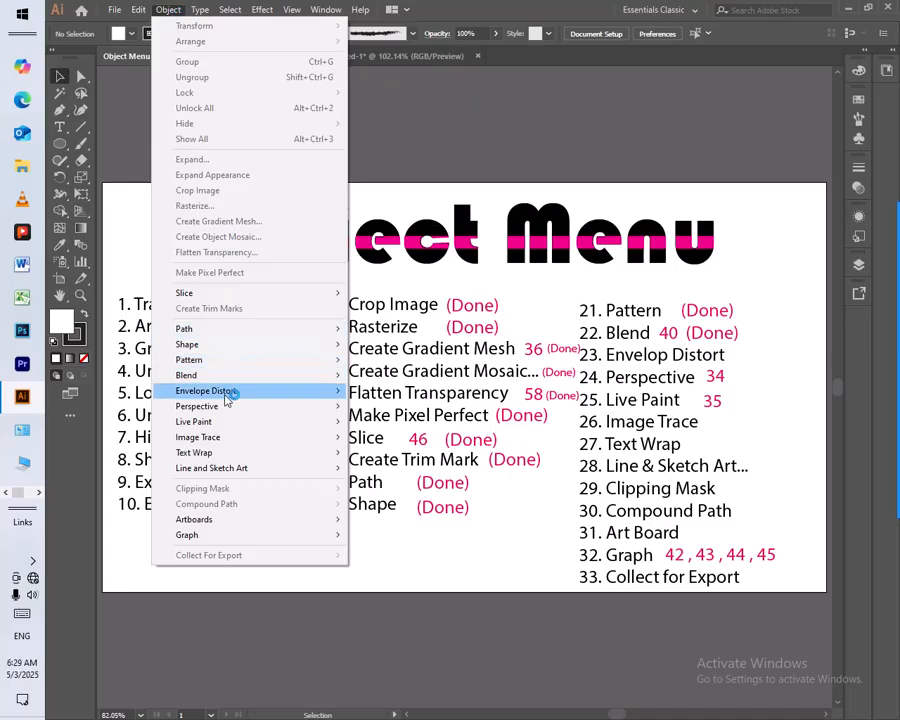
Look over the envelope distort commands, and switch to the Untitled-1 document
{"action": "mouse_move", "coordinate": [227, 396]}
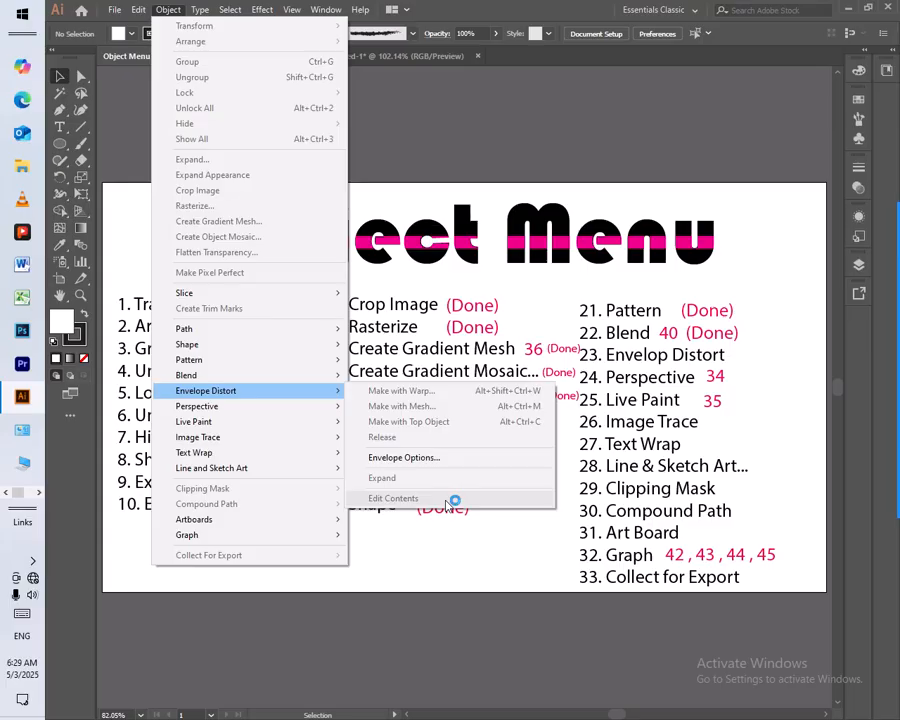
{"action": "left_click", "coordinate": [339, 84]}
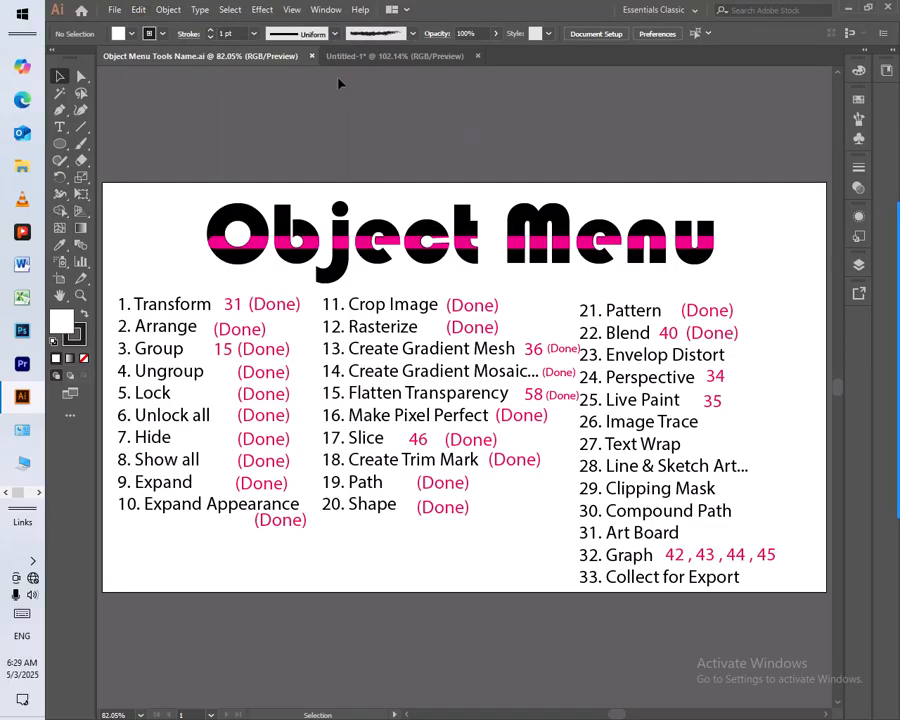
{"action": "left_click", "coordinate": [355, 56]}
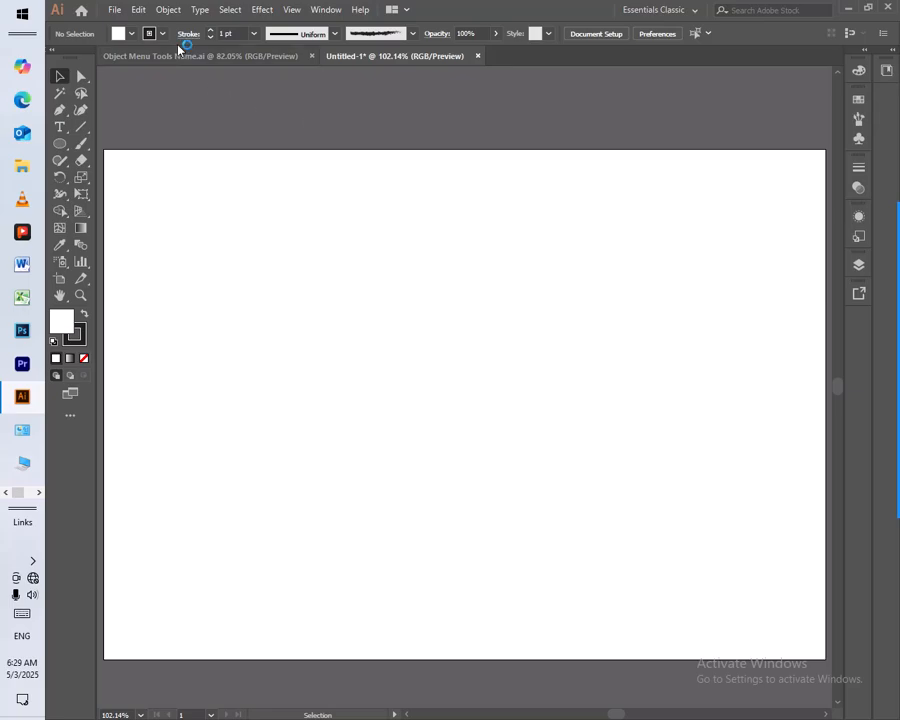
Review the Envelope Options settings, and dismiss them without making changes
{"action": "left_click", "coordinate": [165, 11]}
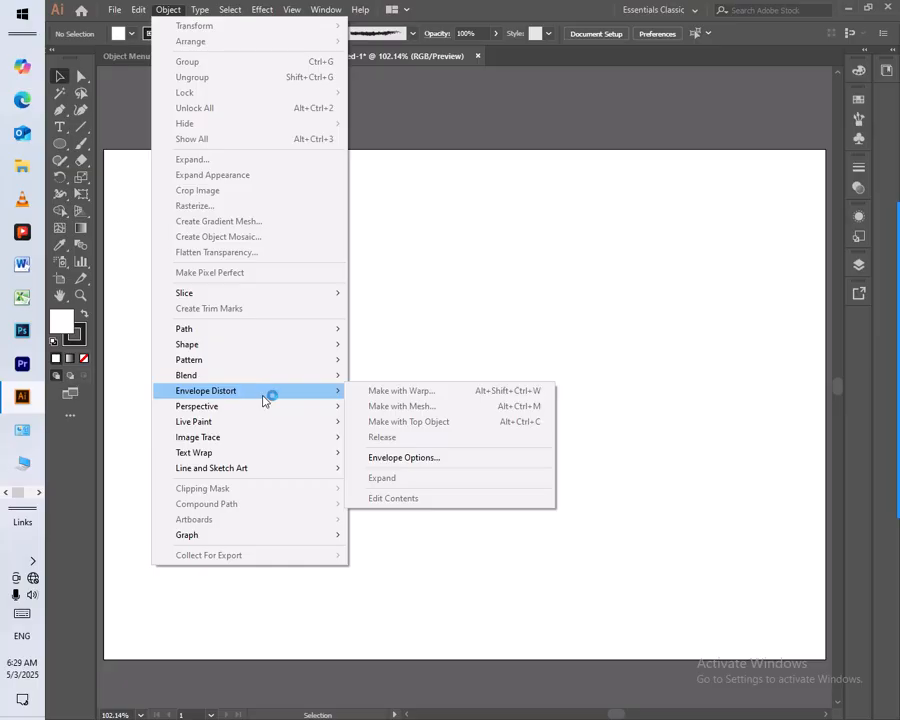
{"action": "left_click", "coordinate": [461, 462]}
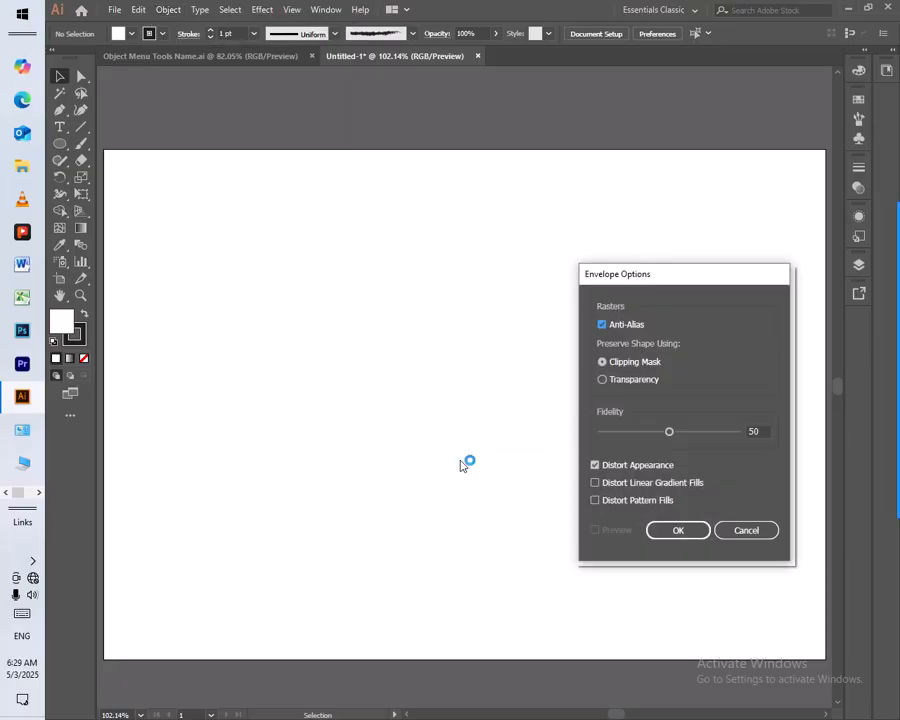
{"action": "left_click", "coordinate": [746, 531]}
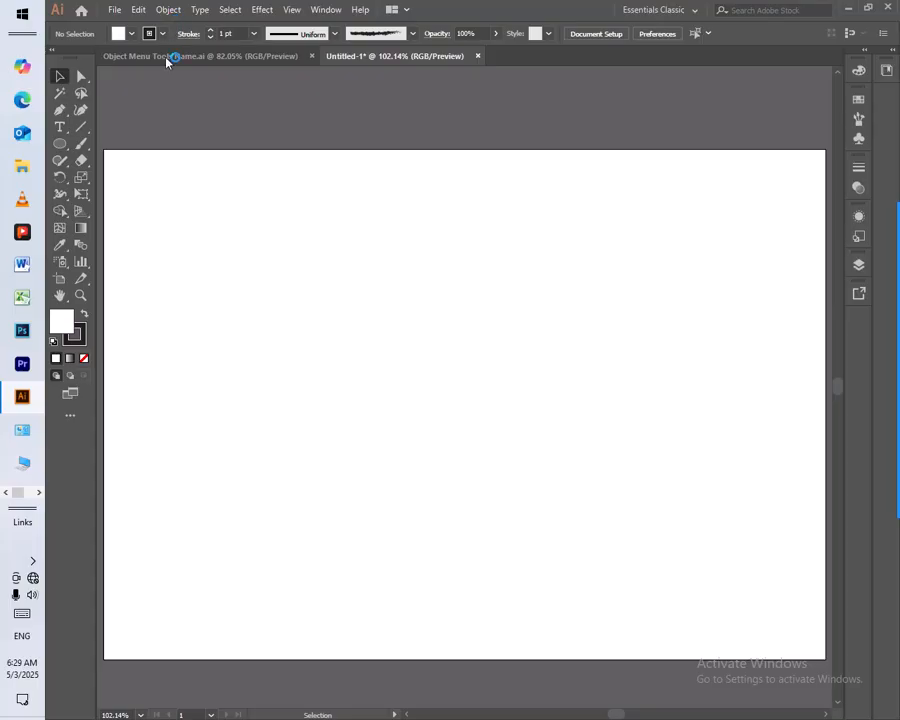
Add the point text "ISLAMBAD PAKISTAN" in the upper part of the artboard
{"action": "left_click", "coordinate": [60, 128]}
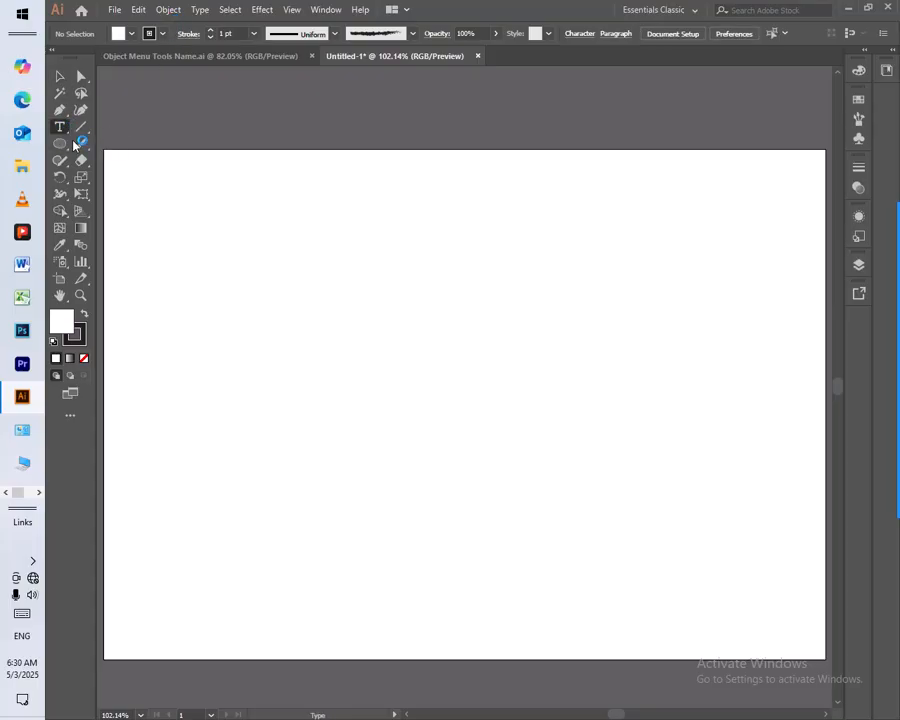
{"action": "left_click", "coordinate": [341, 231]}
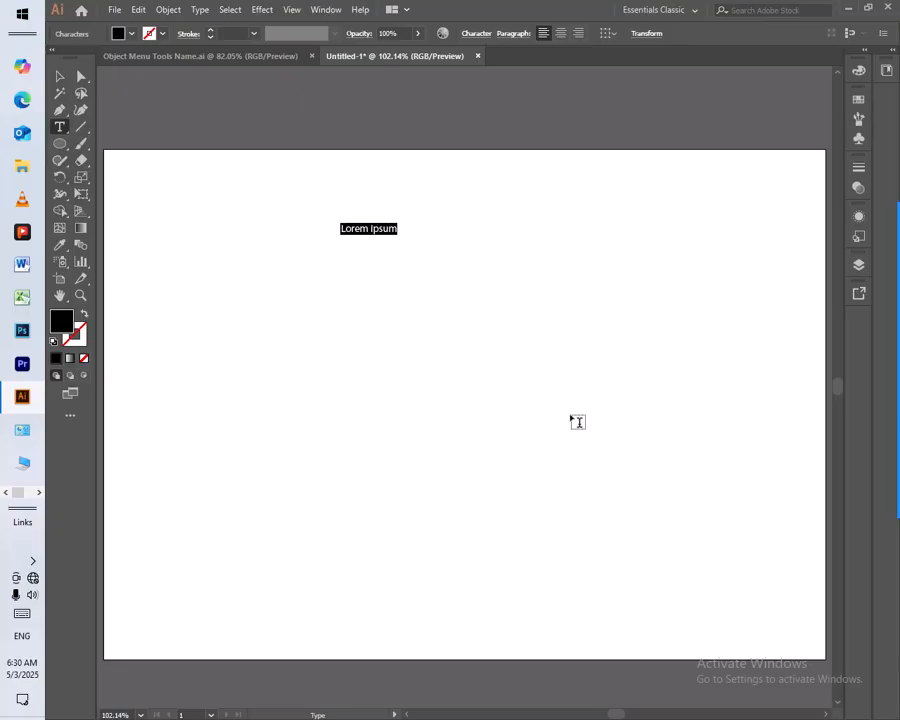
{"action": "type", "text": "ISLAMBAD PAKISTAN"}
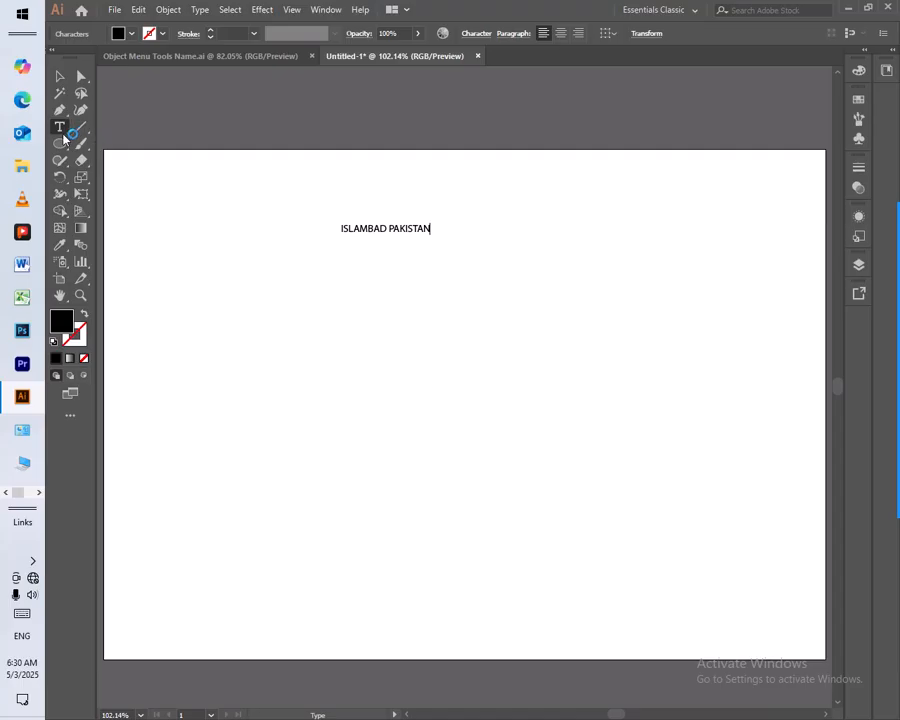
Enlarge the text to more than half the artboard's width and move it near the centre of the artboard
{"action": "left_click", "coordinate": [60, 76]}
{"action": "left_click_drag", "start_coordinate": [431, 237], "coordinate": [545, 320]}
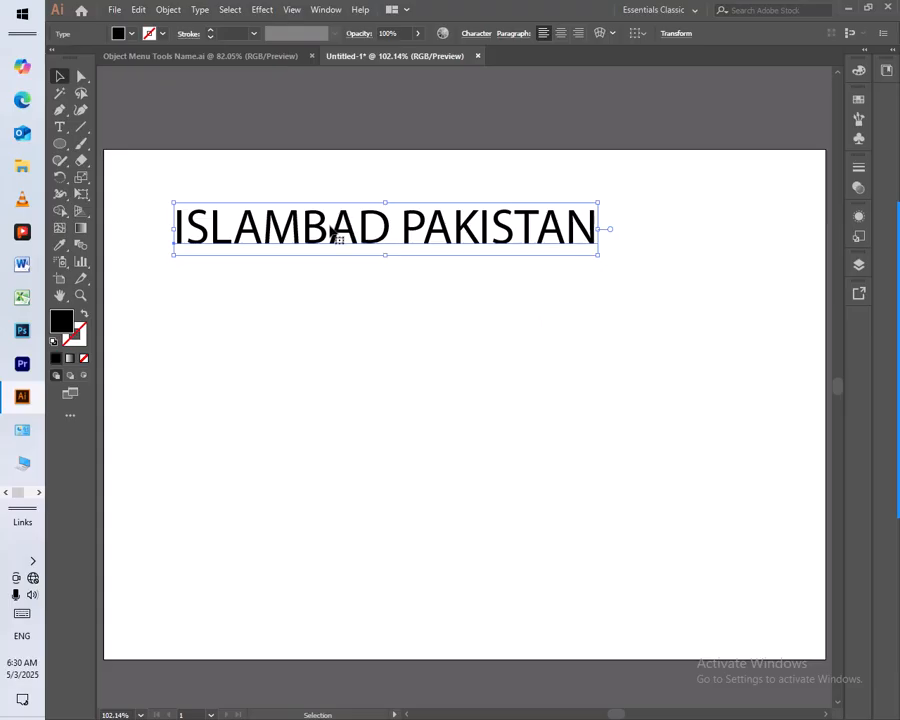
{"action": "left_click_drag", "start_coordinate": [333, 232], "coordinate": [396, 321]}
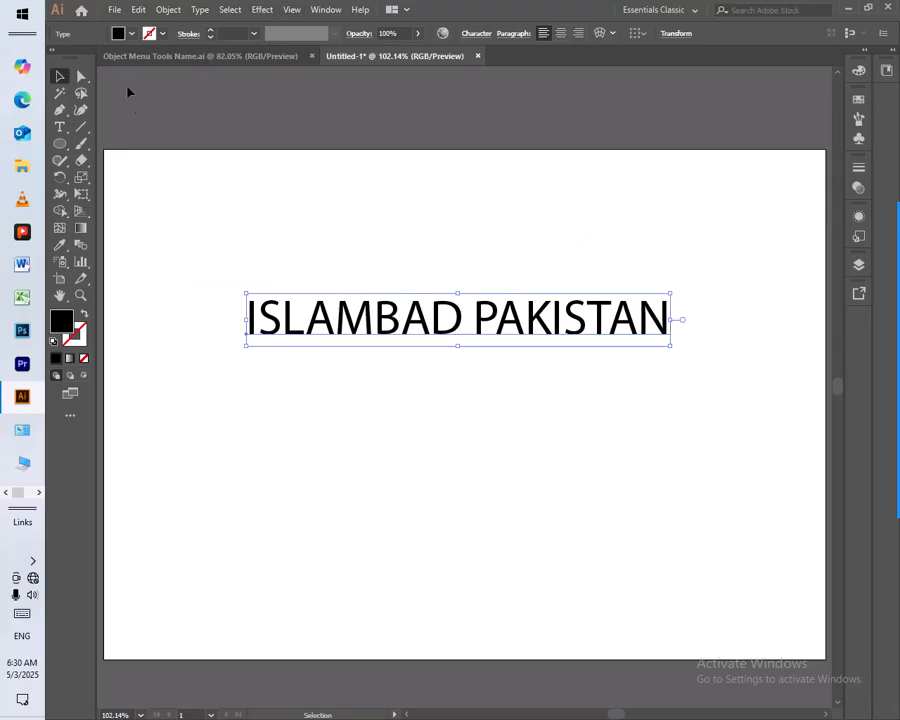
Start a Make with Warp envelope distortion on the text, keeping its options clear of the artwork
{"action": "left_click", "coordinate": [170, 11]}
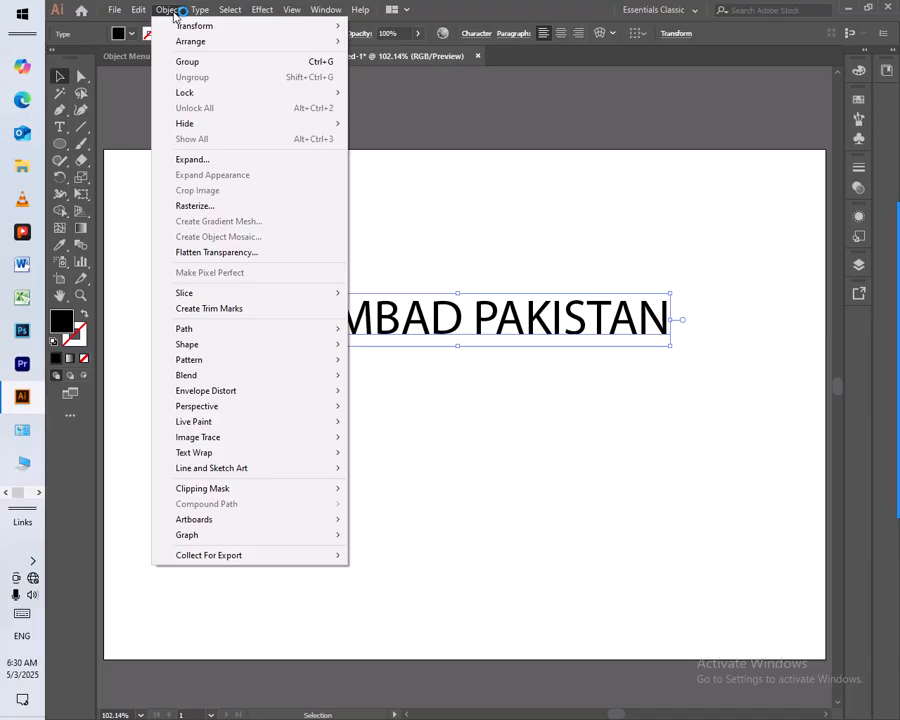
{"action": "left_click", "coordinate": [252, 391]}
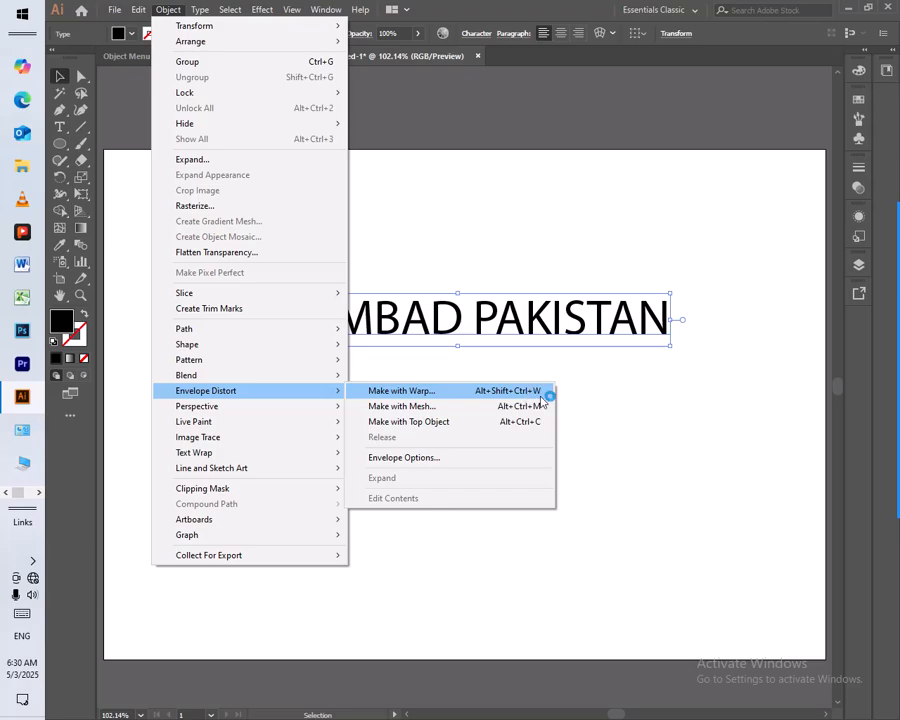
{"action": "left_click", "coordinate": [536, 392]}
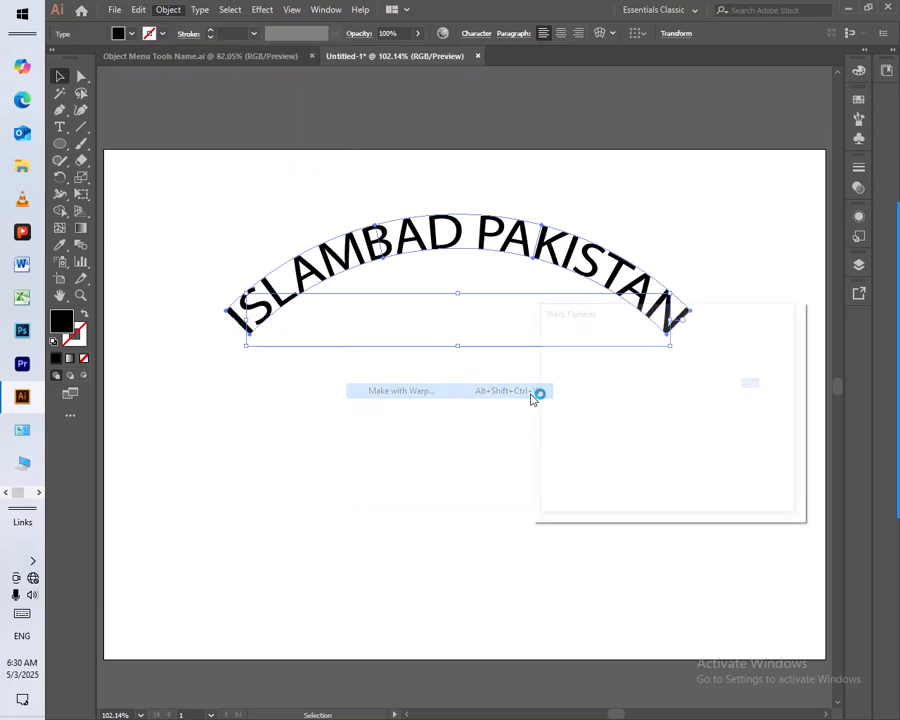
{"action": "left_click_drag", "start_coordinate": [608, 316], "coordinate": [342, 441]}
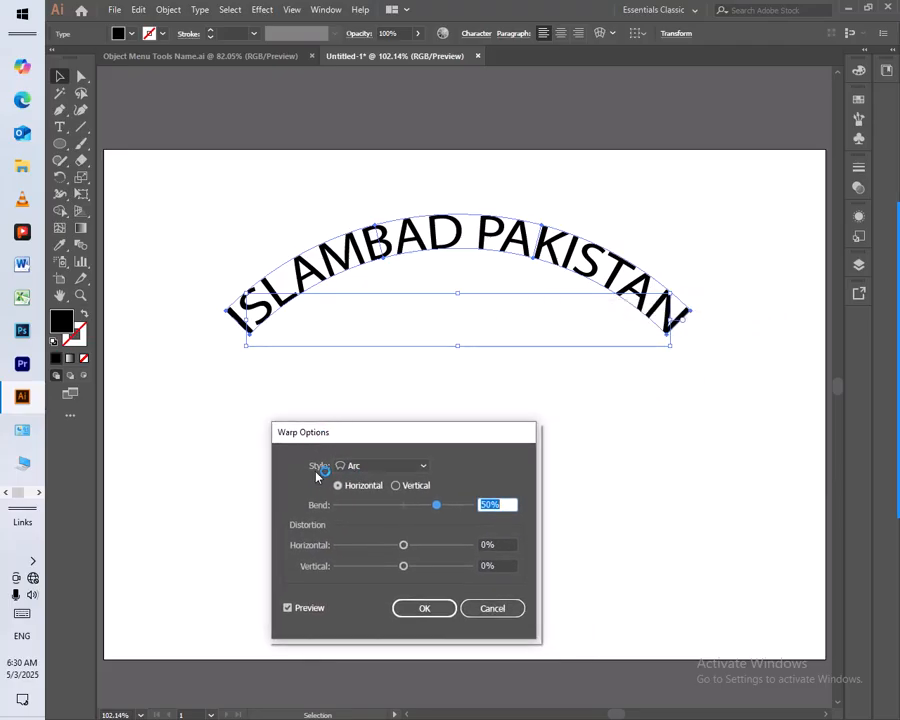
Preview the Arc Lower, Arch, Bulge, Shell Lower and Shell Upper warp styles on the text
{"action": "left_click", "coordinate": [407, 467]}
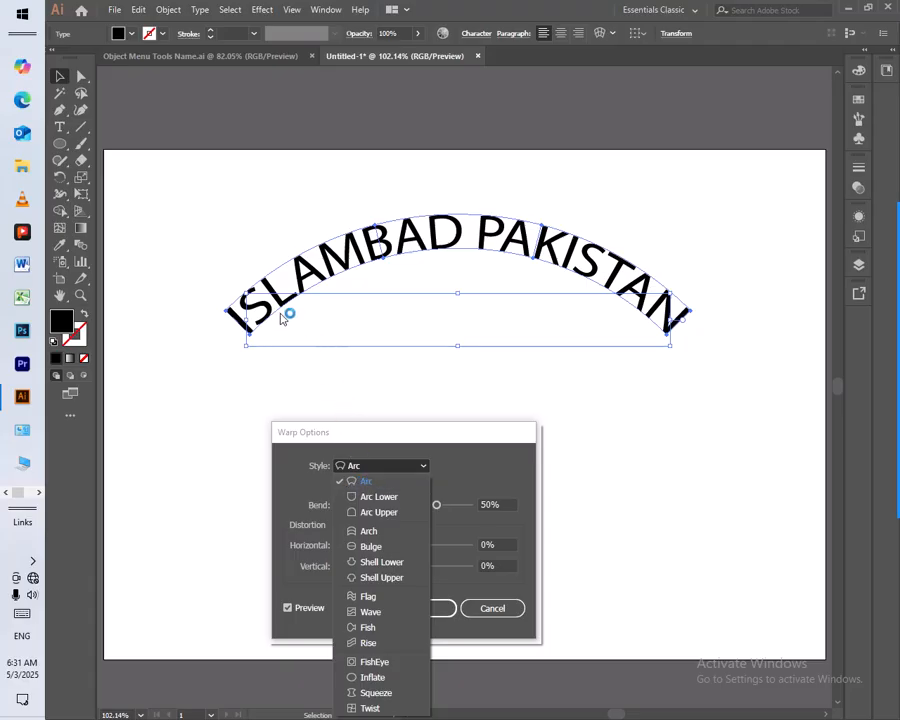
{"action": "left_click", "coordinate": [362, 497]}
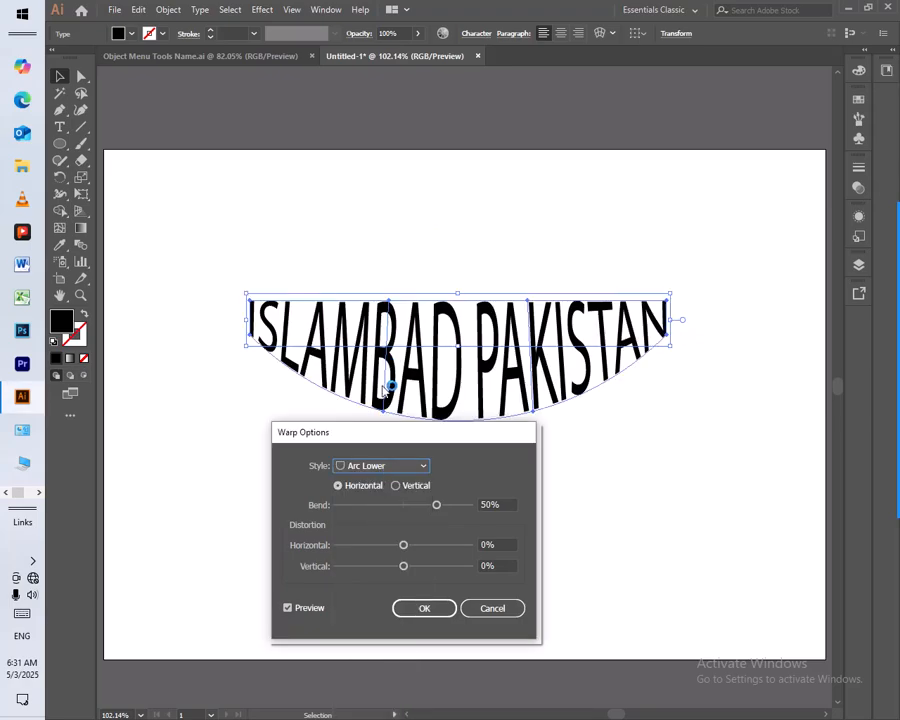
{"action": "left_click", "coordinate": [373, 467]}
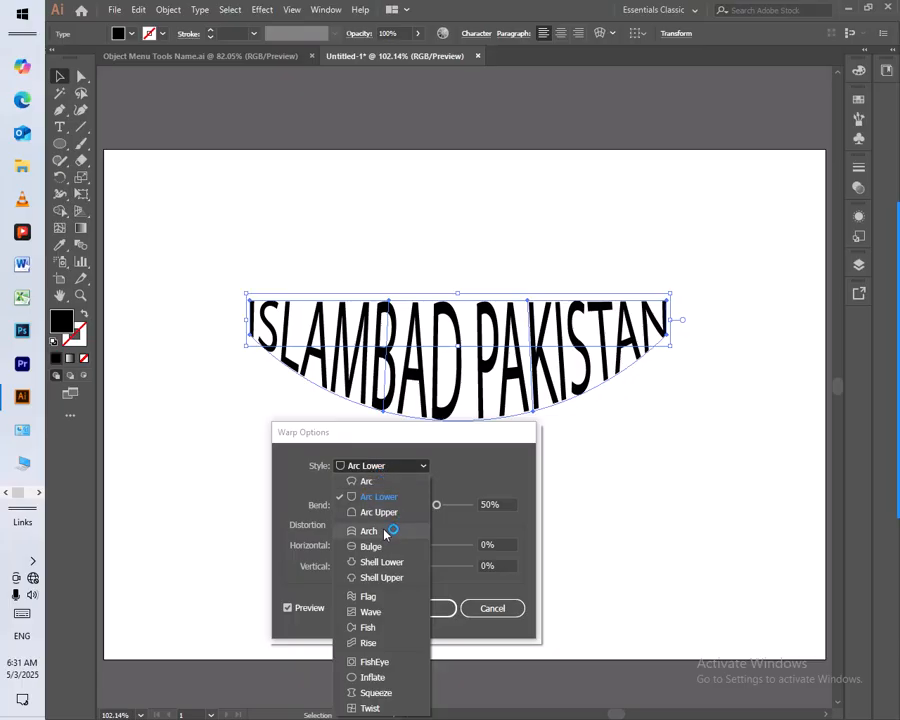
{"action": "left_click", "coordinate": [385, 532]}
{"action": "left_click", "coordinate": [402, 465]}
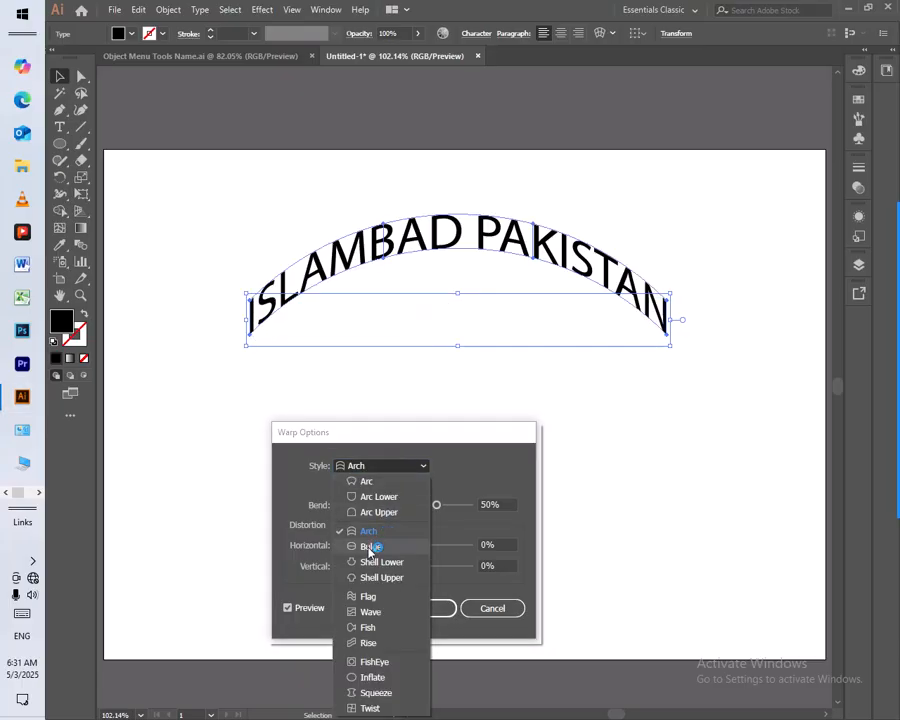
{"action": "left_click", "coordinate": [369, 547]}
{"action": "left_click", "coordinate": [396, 467]}
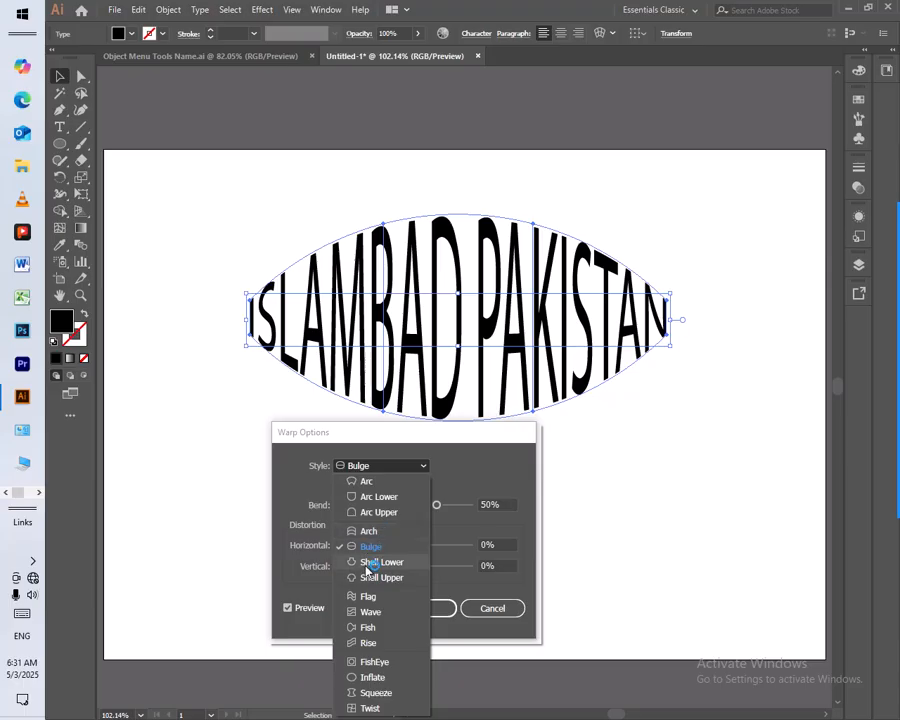
{"action": "left_click", "coordinate": [370, 562]}
{"action": "left_click", "coordinate": [384, 466]}
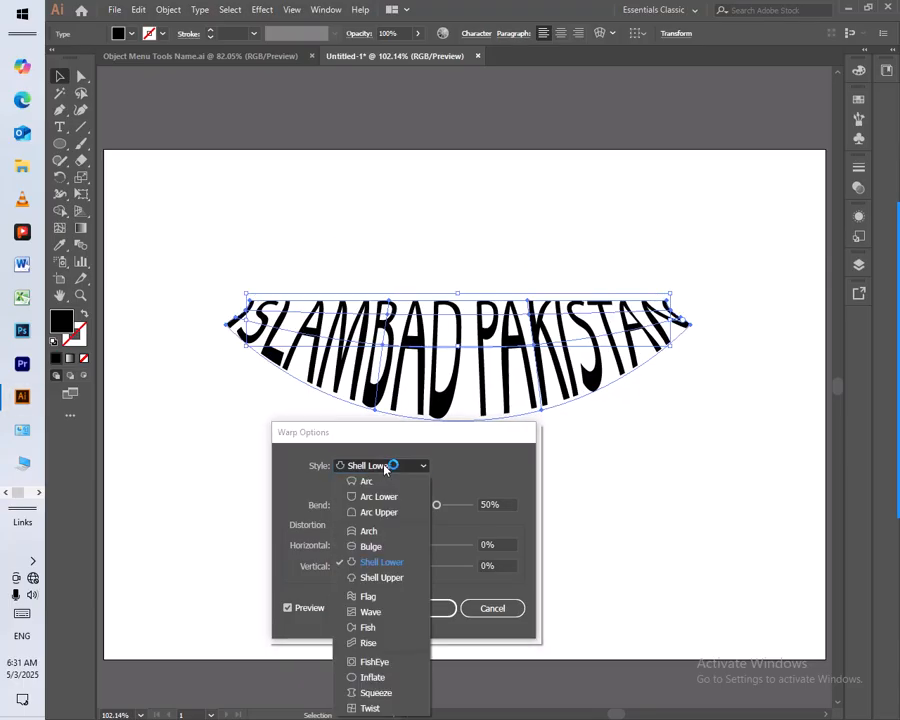
{"action": "left_click", "coordinate": [375, 577]}
Preview the Flag, Wave, Fish and Rise warp styles on the text
{"action": "left_click", "coordinate": [391, 467]}
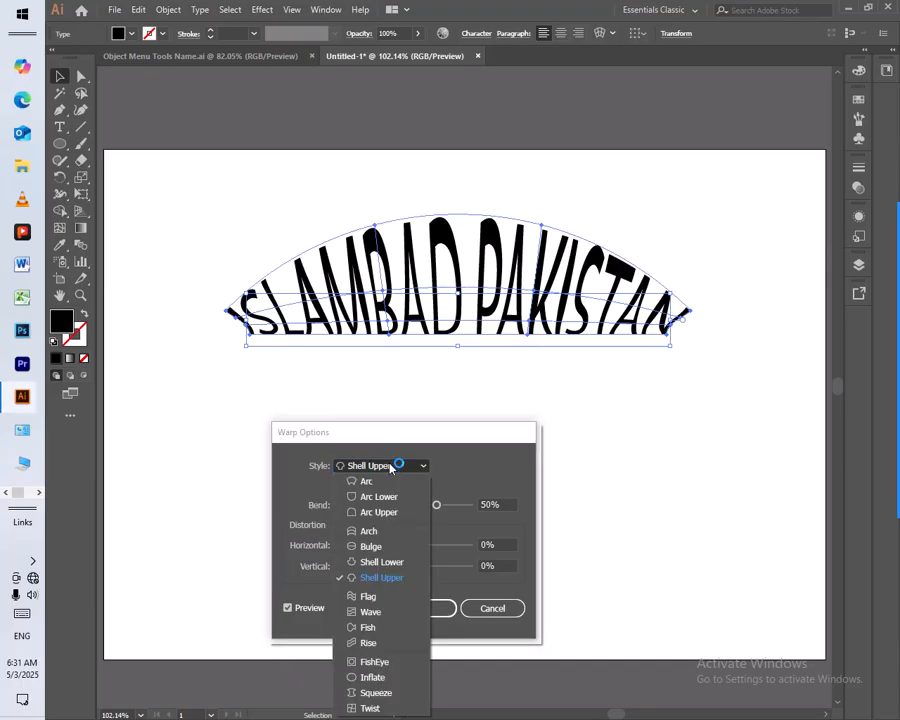
{"action": "left_click", "coordinate": [368, 596]}
{"action": "left_click", "coordinate": [391, 465]}
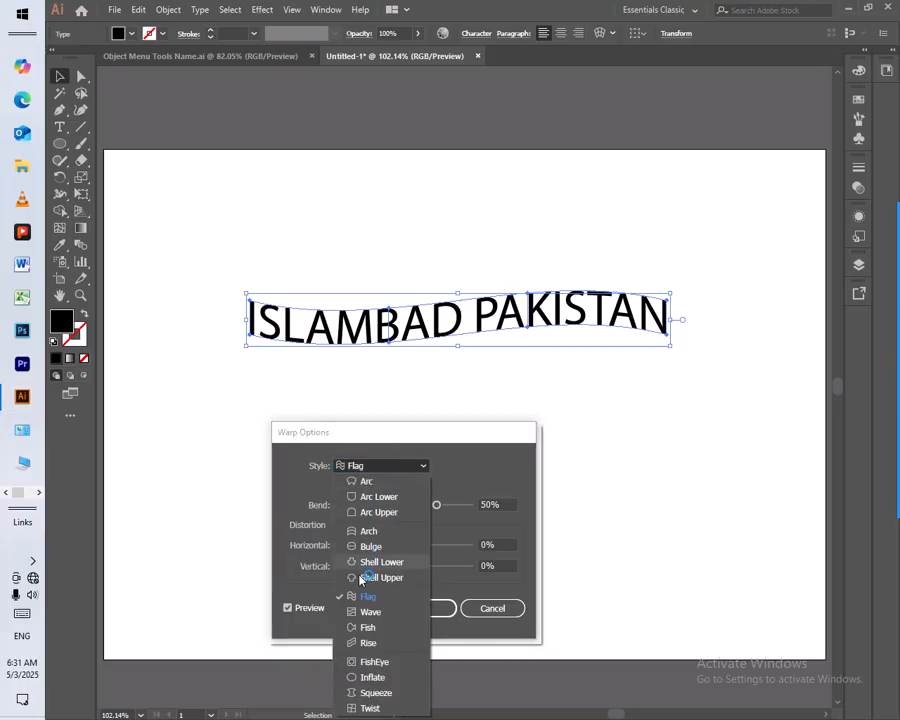
{"action": "left_click", "coordinate": [370, 612]}
{"action": "left_click", "coordinate": [391, 465]}
{"action": "left_click", "coordinate": [368, 628]}
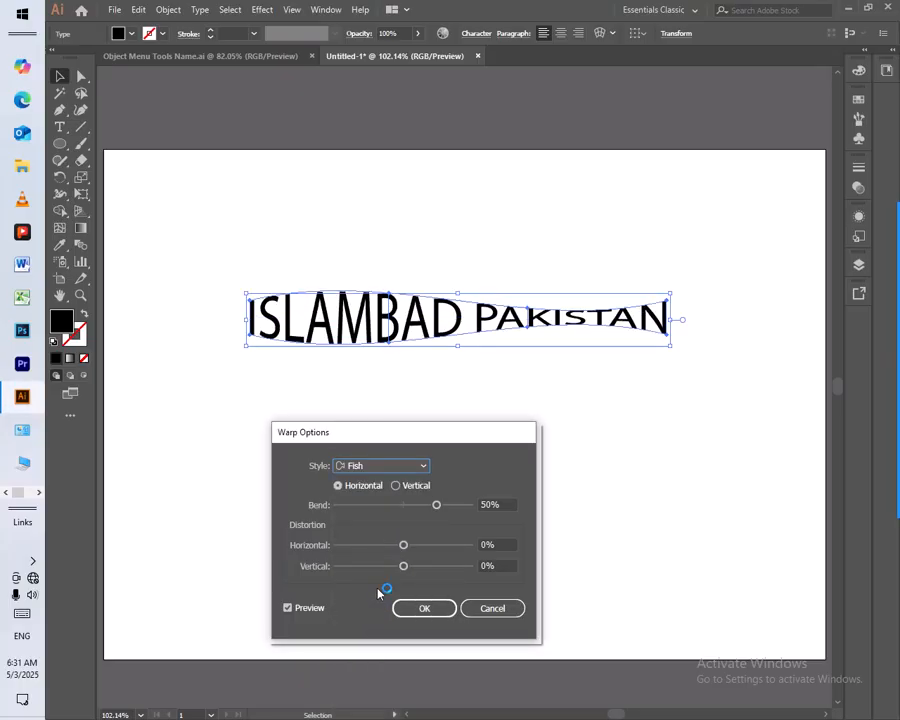
{"action": "left_click", "coordinate": [393, 467]}
{"action": "left_click", "coordinate": [370, 643]}
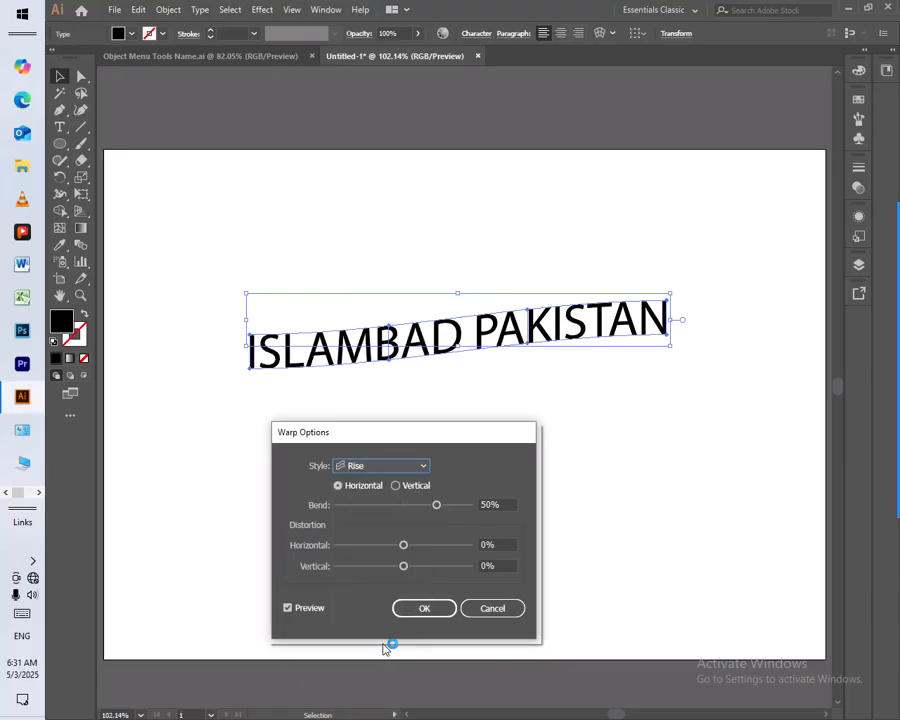
Preview the FishEye, Inflate, Squeeze and Twist warp styles on the text
{"action": "left_click", "coordinate": [410, 467]}
{"action": "left_click", "coordinate": [372, 661]}
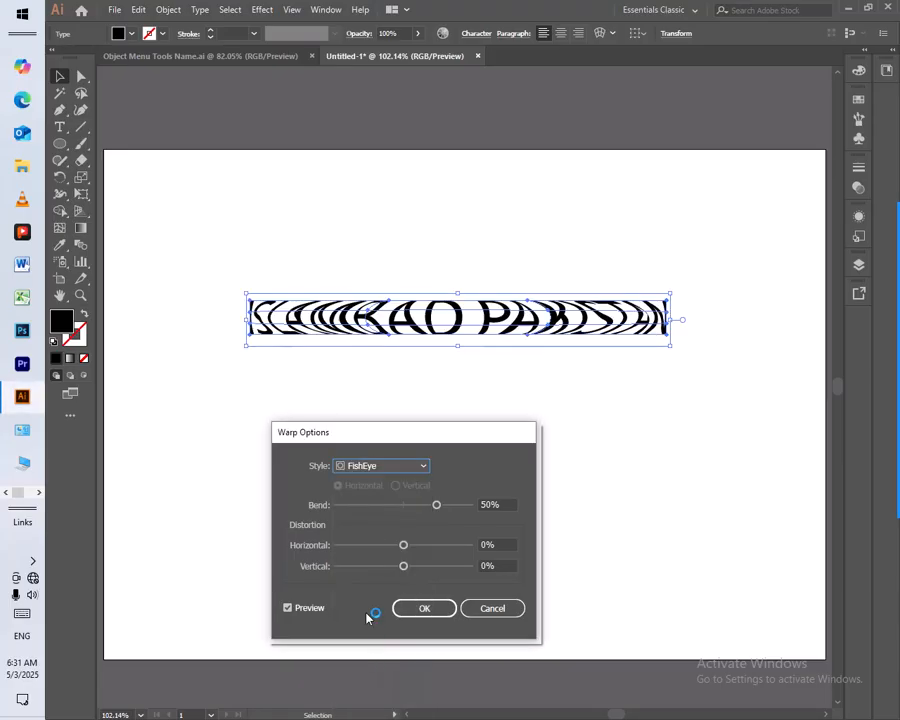
{"action": "left_click", "coordinate": [380, 468]}
{"action": "left_click", "coordinate": [371, 676]}
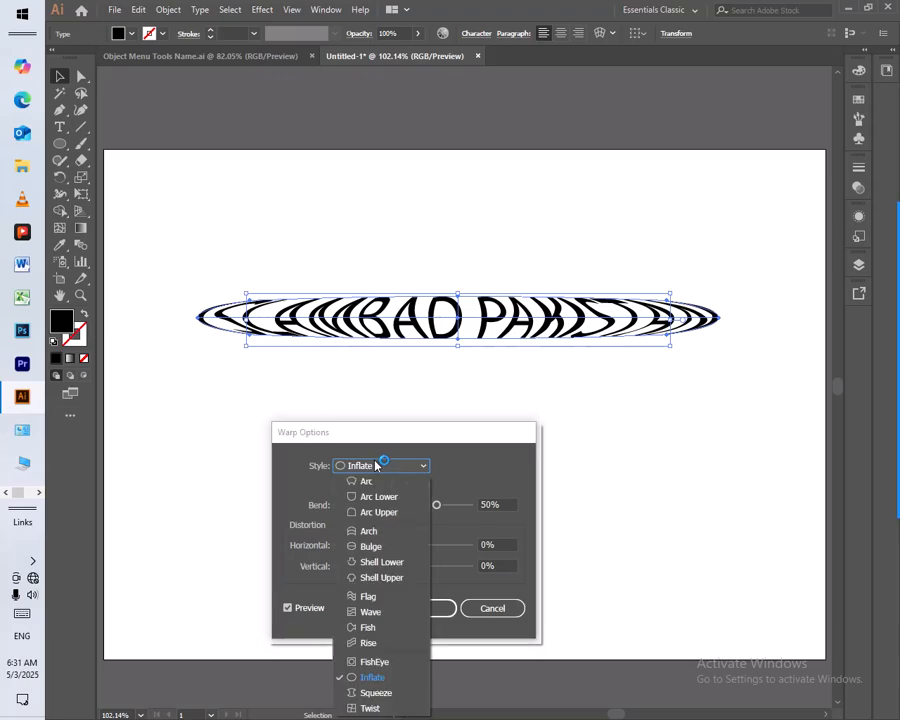
{"action": "left_click", "coordinate": [379, 465]}
{"action": "left_click", "coordinate": [366, 690]}
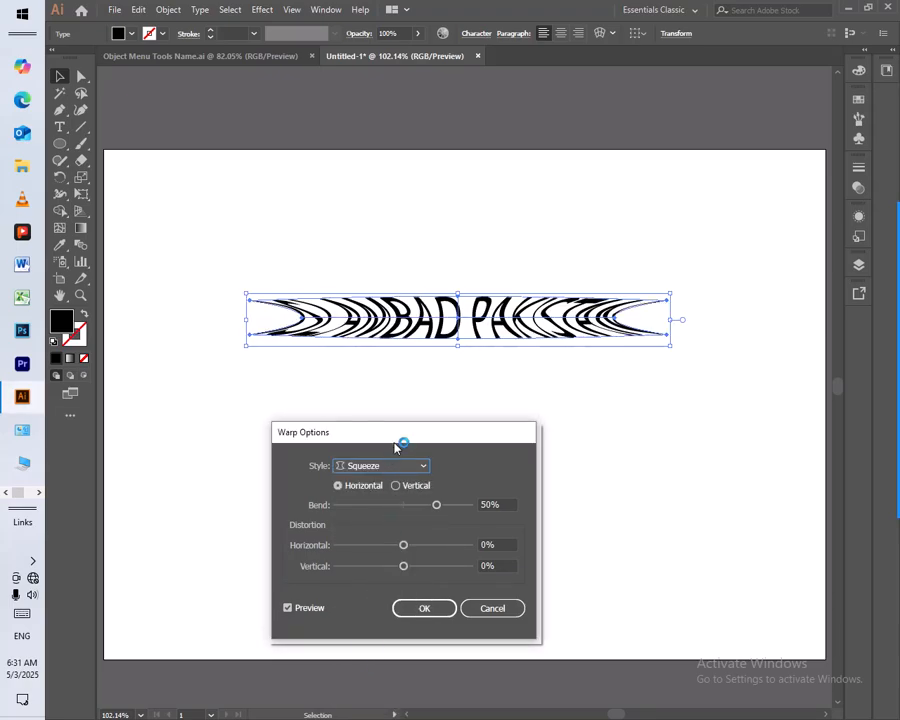
{"action": "left_click_drag", "start_coordinate": [404, 430], "coordinate": [442, 391]}
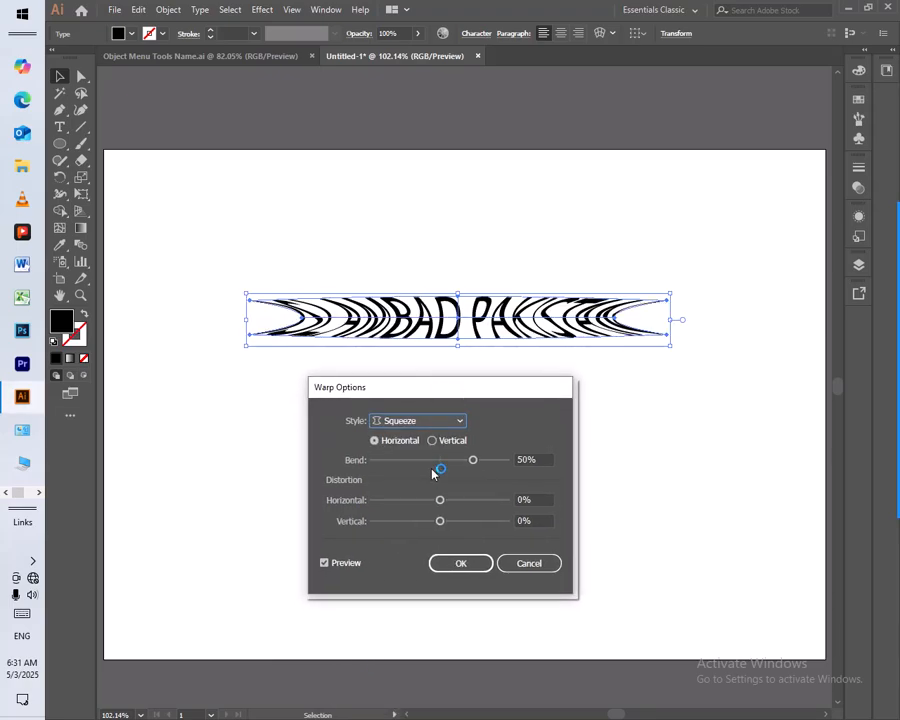
{"action": "left_click", "coordinate": [422, 420]}
{"action": "left_click", "coordinate": [398, 662]}
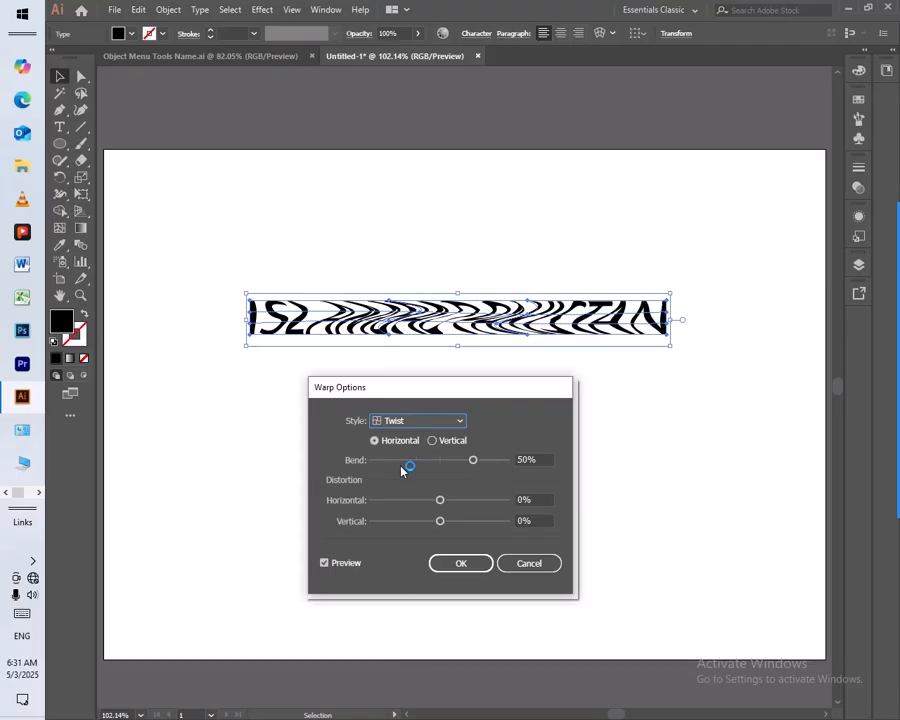
{"action": "left_click", "coordinate": [413, 426]}
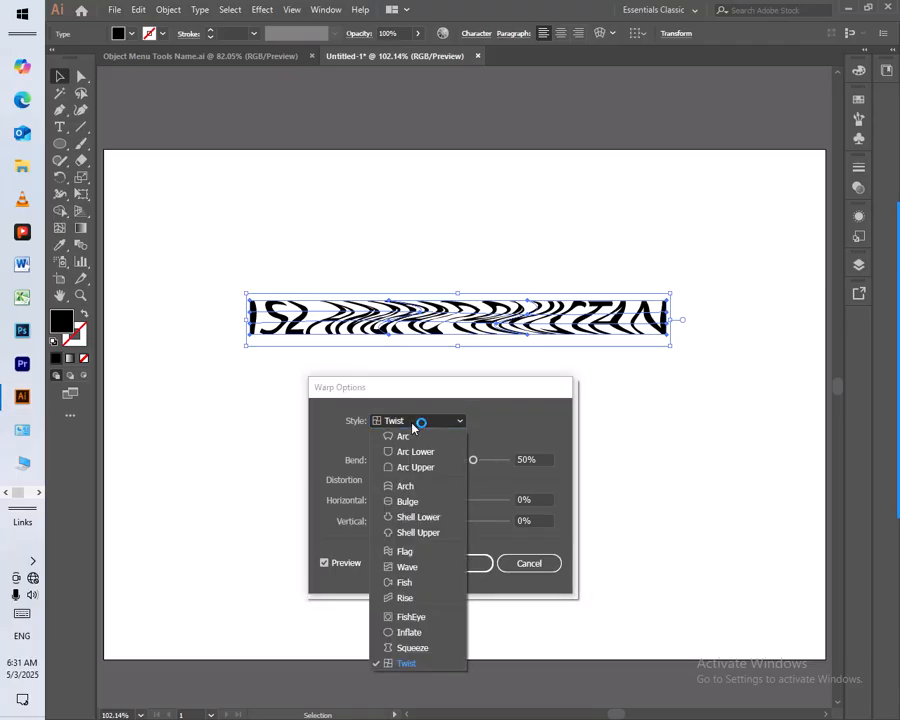
{"action": "left_click", "coordinate": [412, 428]}
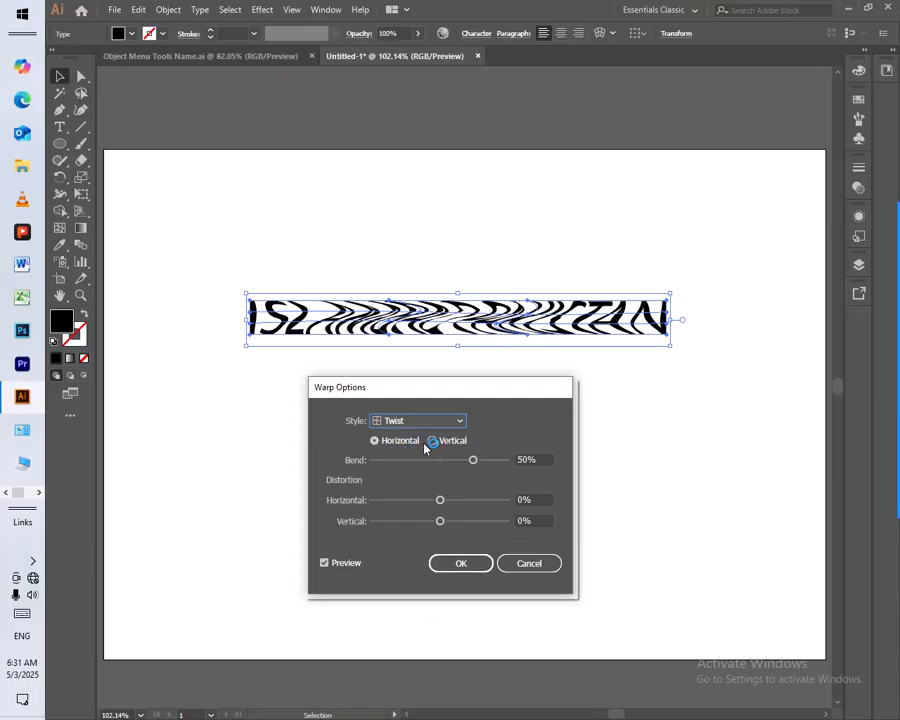
Set the warp direction to Vertical and the style to Arc, keeping the options clear of the artwork
{"action": "left_click", "coordinate": [452, 442]}
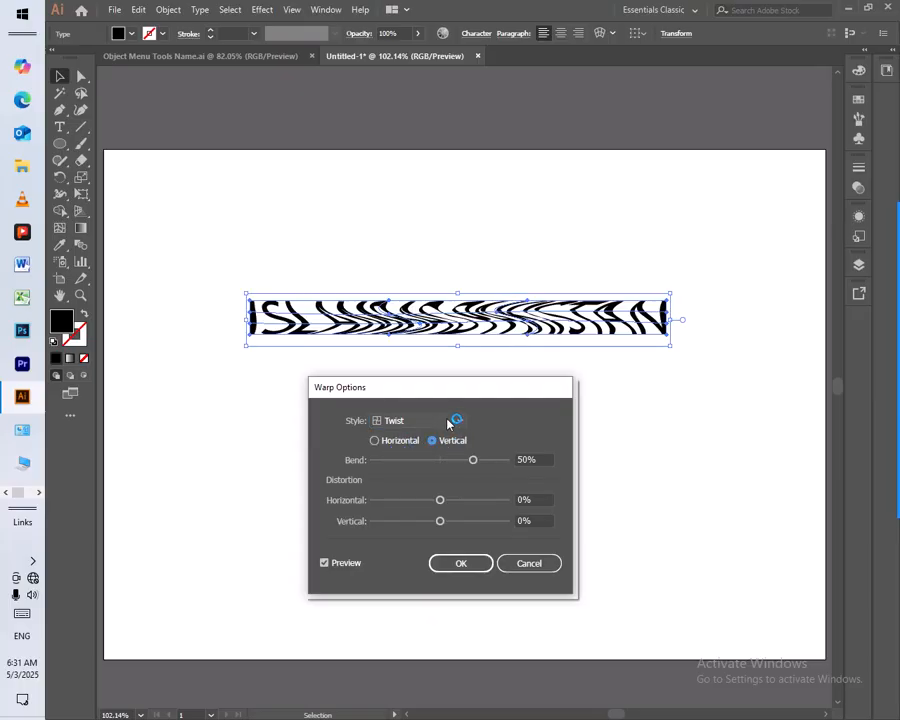
{"action": "left_click", "coordinate": [449, 421]}
{"action": "left_click", "coordinate": [428, 433]}
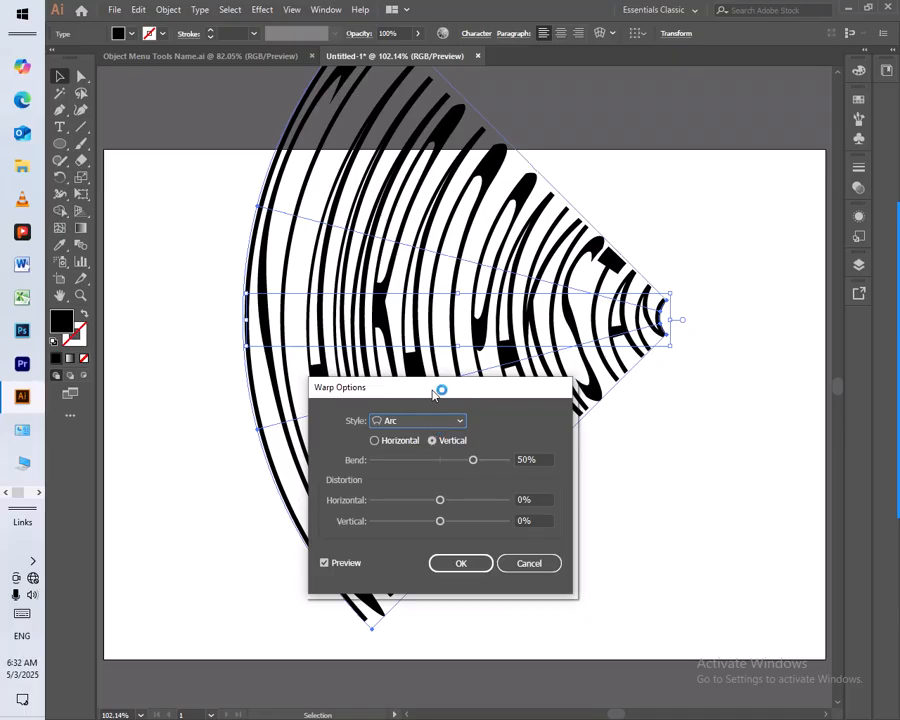
{"action": "left_click_drag", "start_coordinate": [437, 399], "coordinate": [626, 455]}
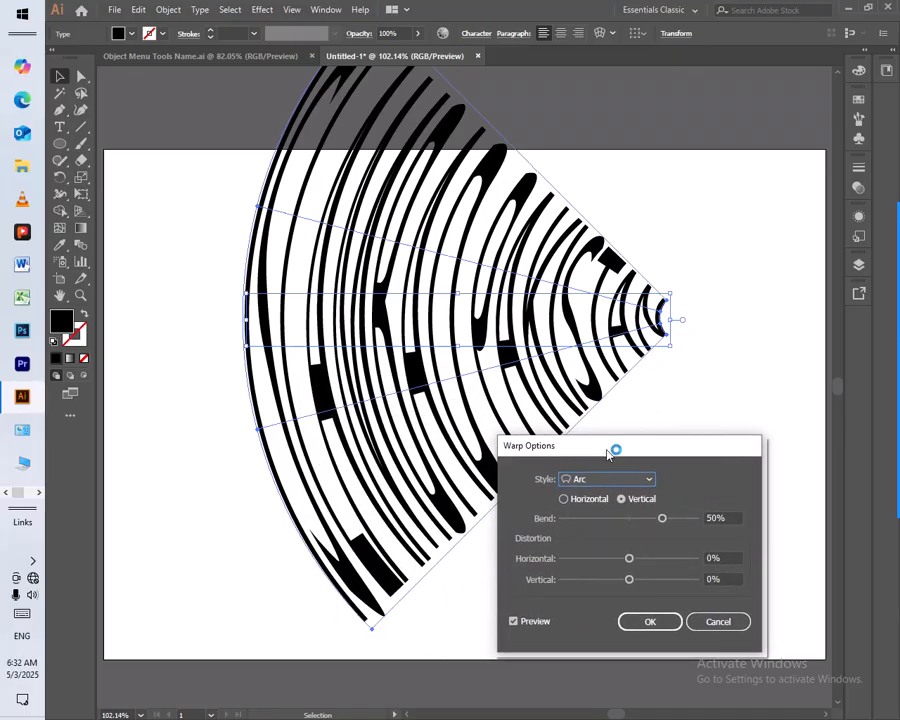
Preview the Arc Lower, Arc Upper, Arch and Bulge warp styles on the text in the vertical direction
{"action": "left_click", "coordinate": [615, 479]}
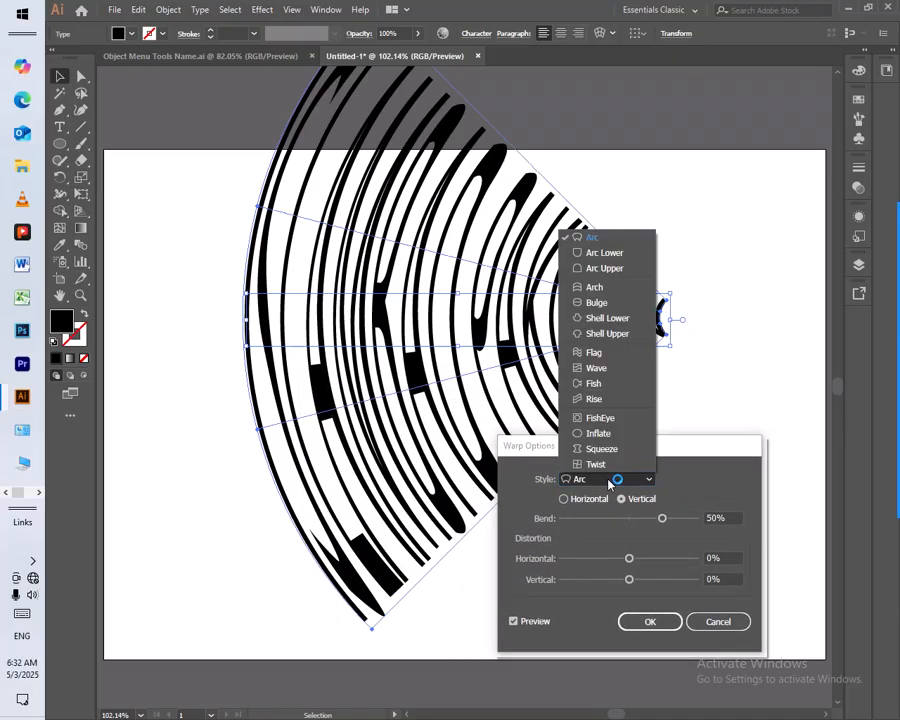
{"action": "left_click", "coordinate": [615, 252]}
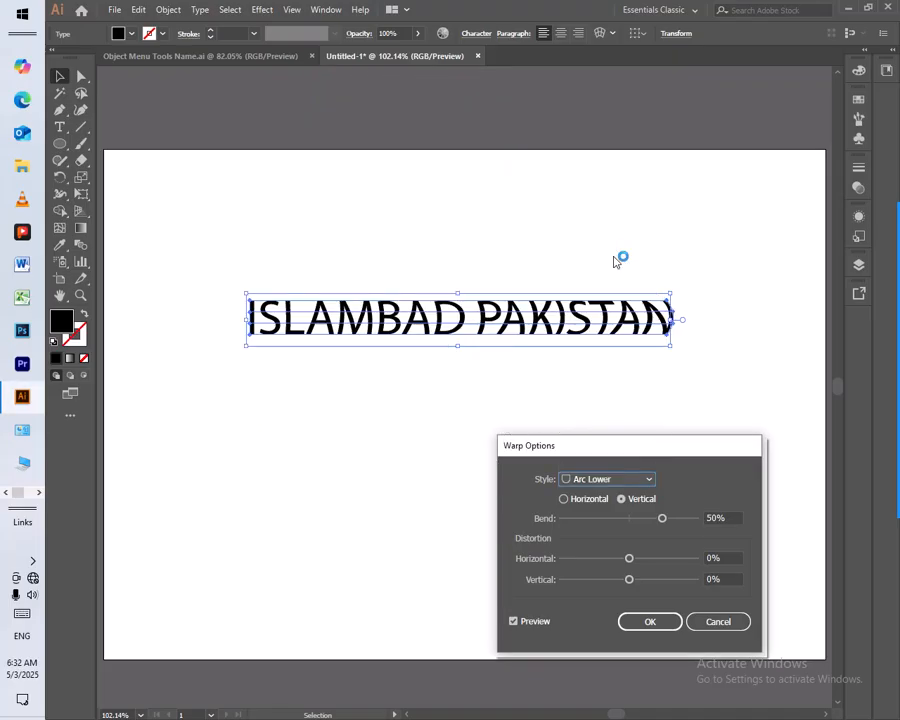
{"action": "left_click", "coordinate": [604, 479]}
{"action": "left_click", "coordinate": [609, 268]}
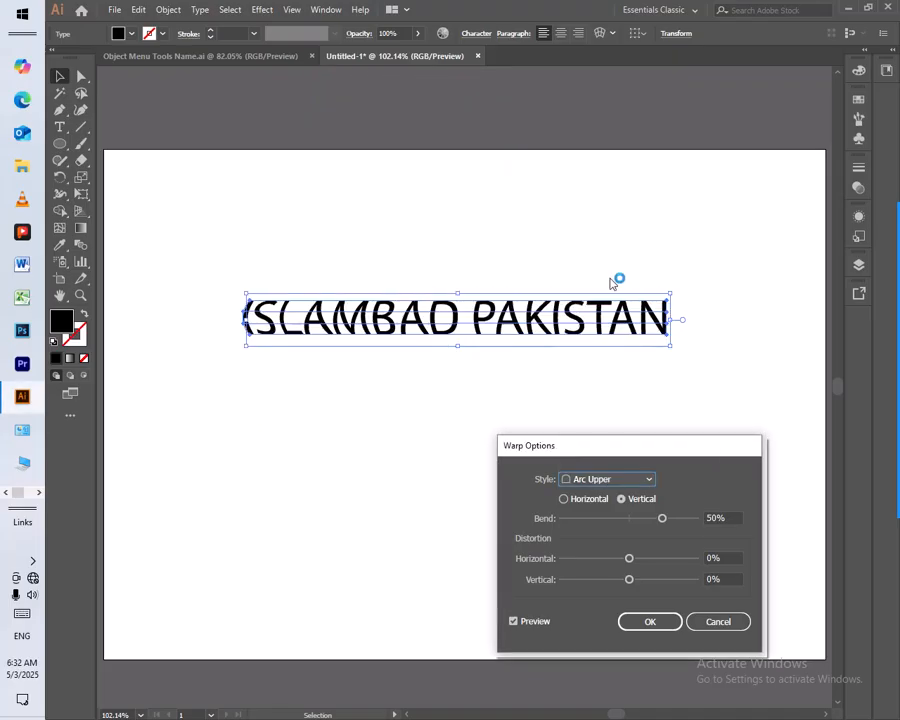
{"action": "left_click", "coordinate": [605, 479]}
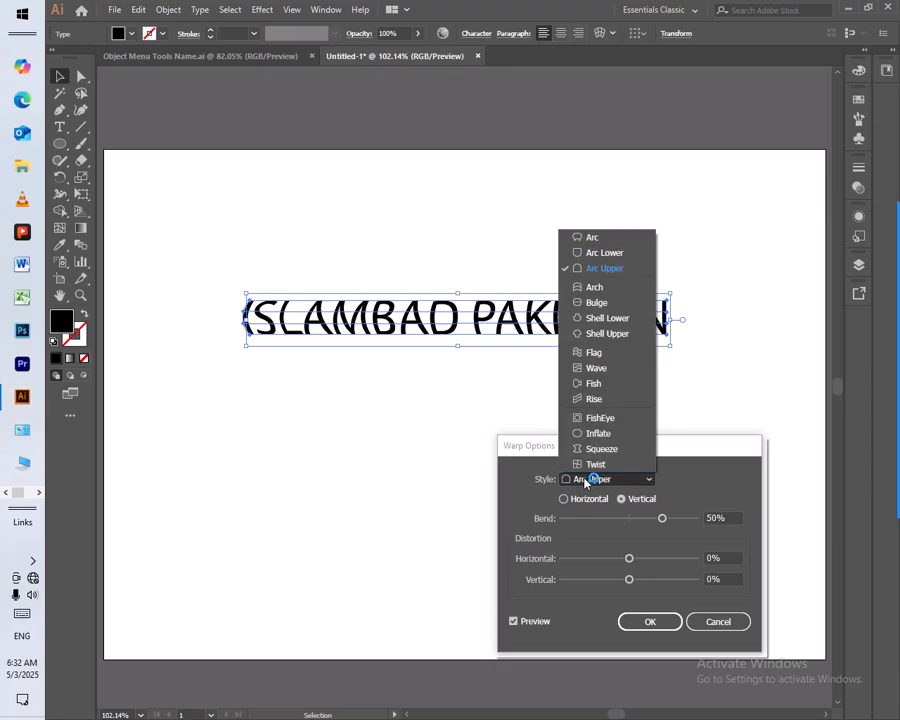
{"action": "left_click", "coordinate": [590, 289]}
{"action": "left_click", "coordinate": [597, 478]}
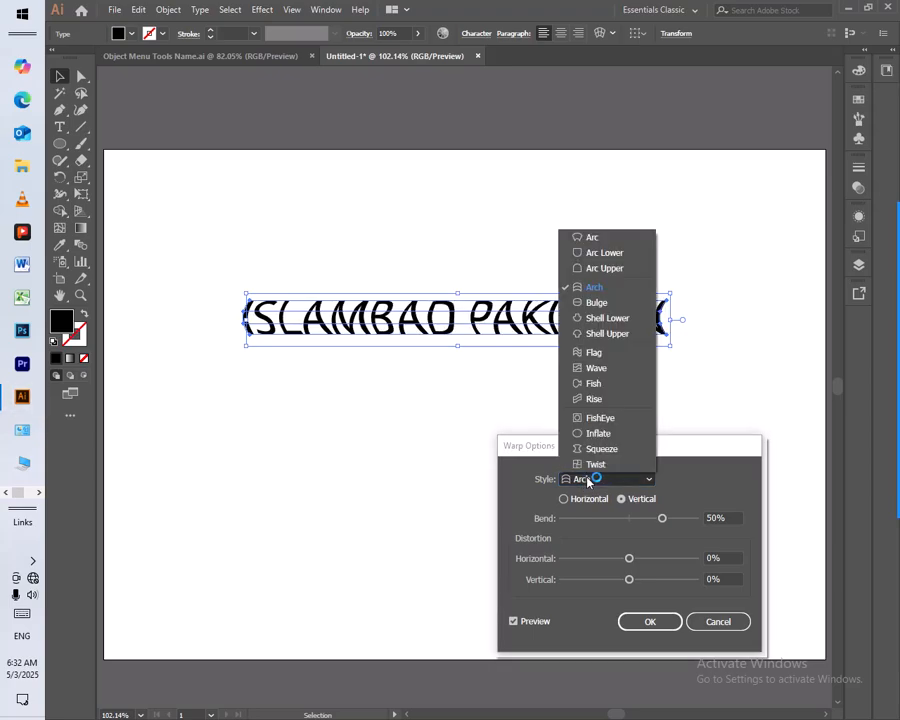
{"action": "left_click", "coordinate": [616, 302]}
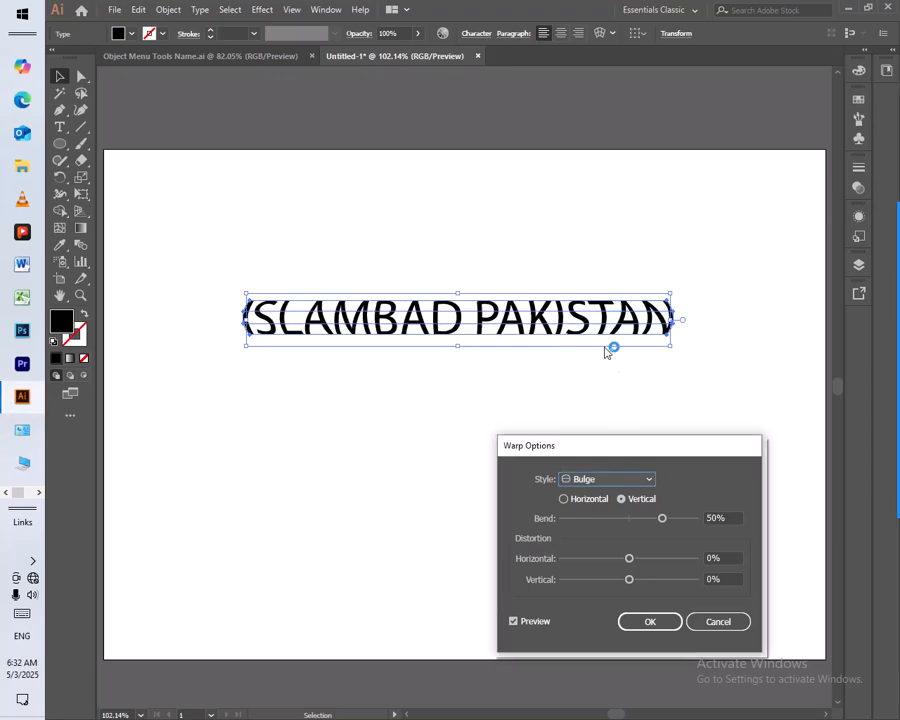
Preview the vertical Shell Lower and Shell Upper warp styles on the text
{"action": "left_click", "coordinate": [588, 486]}
{"action": "left_click", "coordinate": [595, 313]}
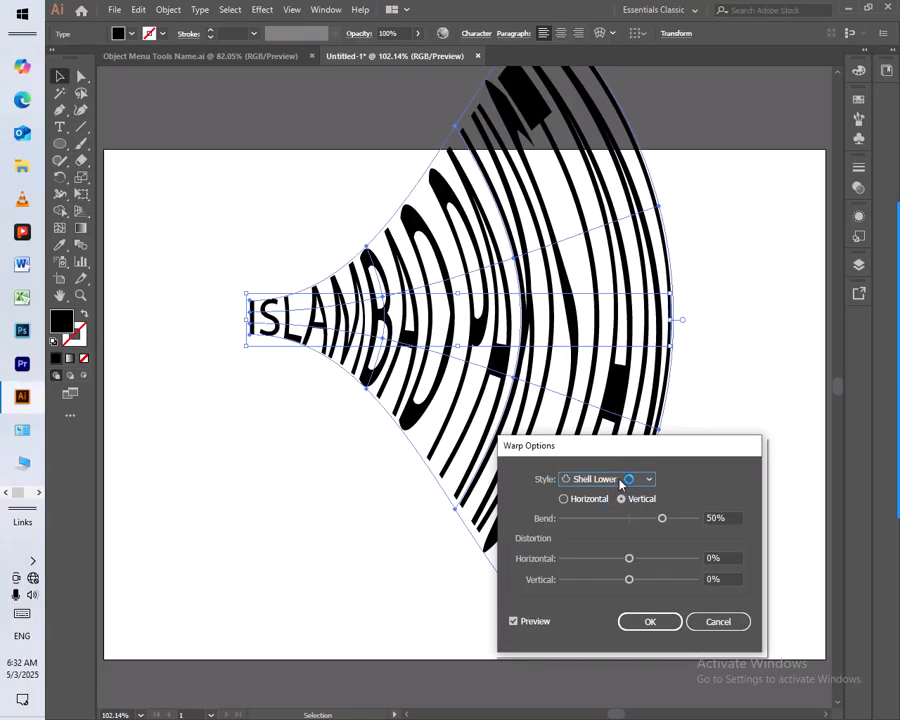
{"action": "left_click", "coordinate": [620, 481]}
{"action": "left_click", "coordinate": [626, 333]}
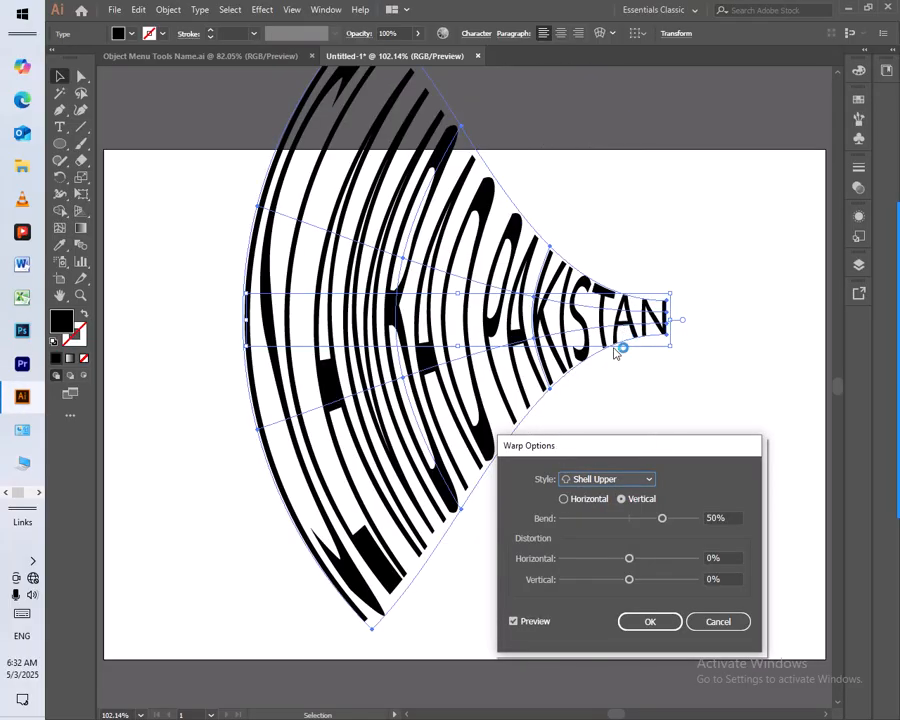
Preview the Flag, Wave, Fish and Rise warp styles on the text in the vertical direction
{"action": "left_click", "coordinate": [604, 481]}
{"action": "left_click", "coordinate": [597, 360]}
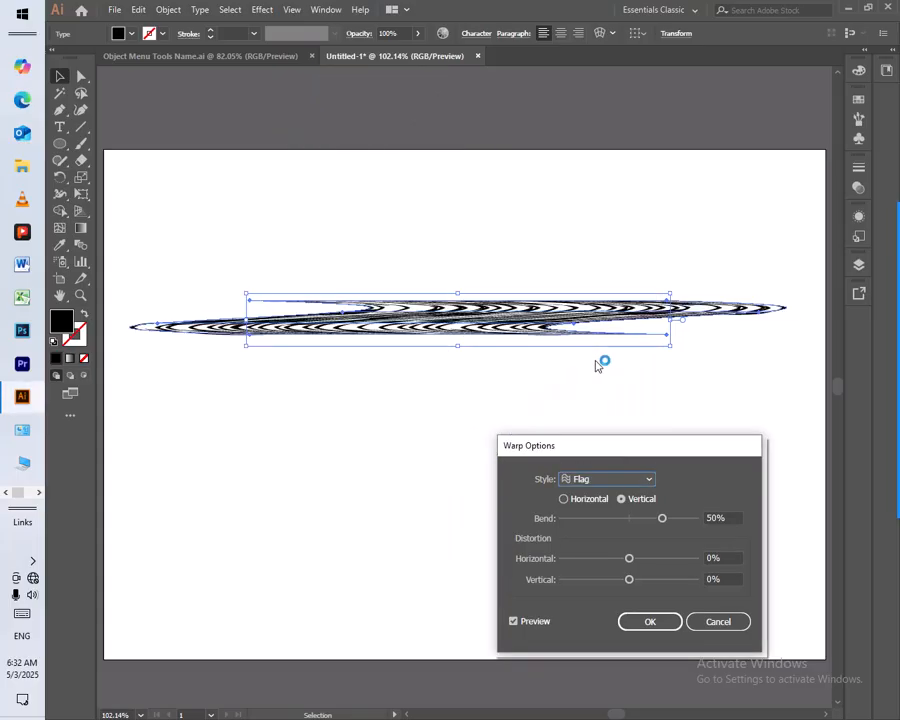
{"action": "left_click", "coordinate": [595, 479]}
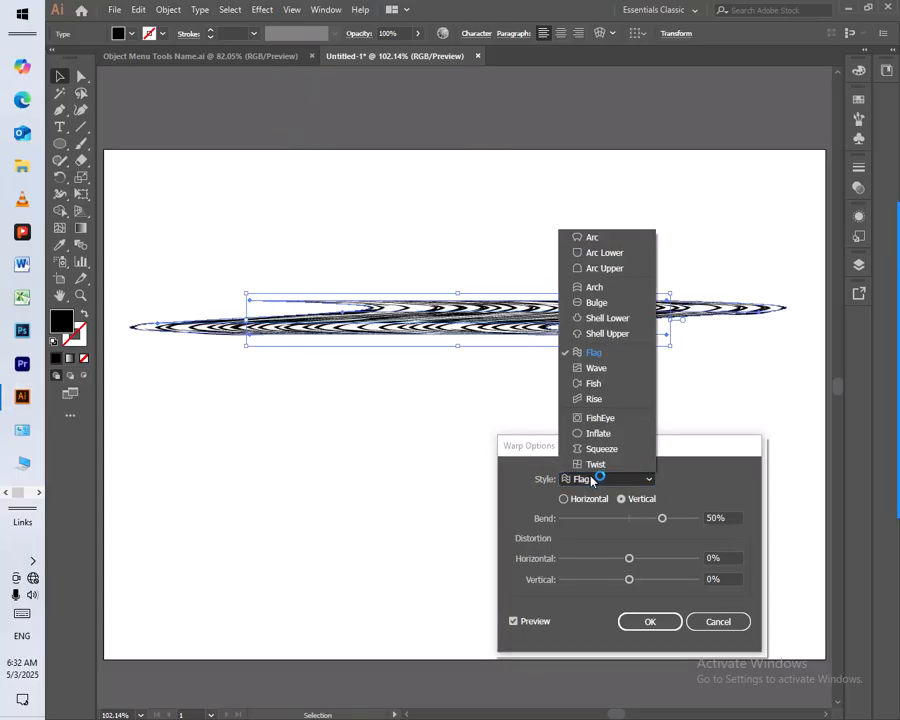
{"action": "left_click", "coordinate": [608, 368]}
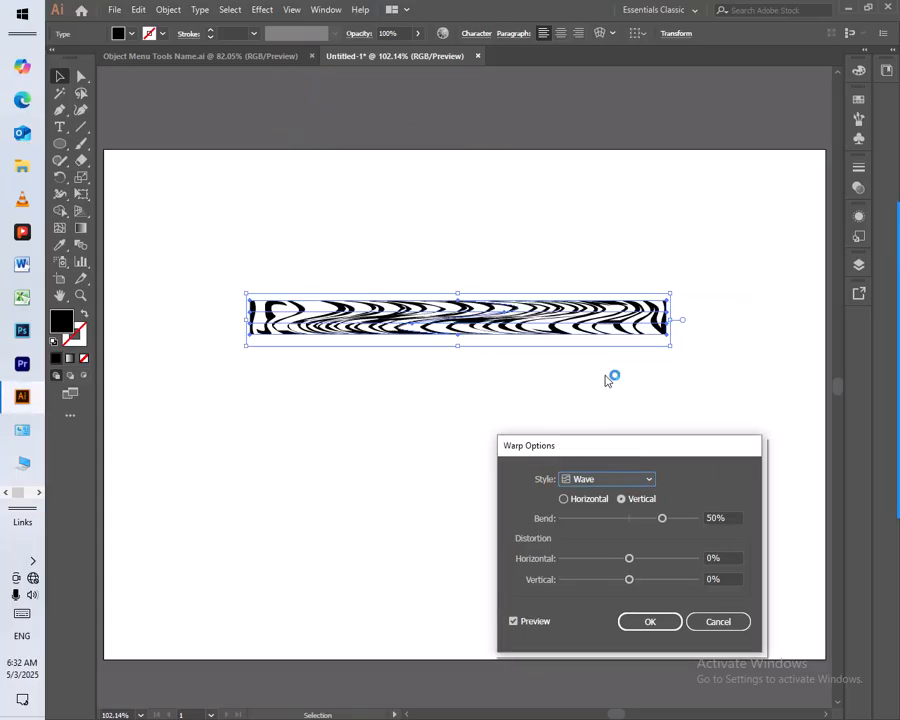
{"action": "left_click", "coordinate": [600, 482]}
{"action": "left_click", "coordinate": [600, 382]}
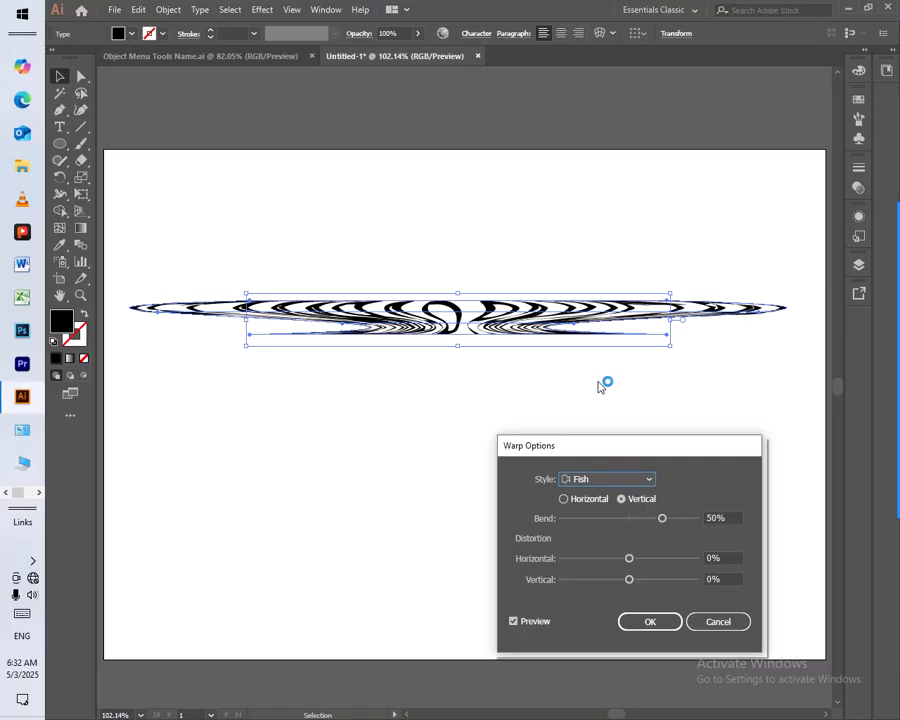
{"action": "left_click", "coordinate": [603, 477]}
{"action": "left_click", "coordinate": [602, 404]}
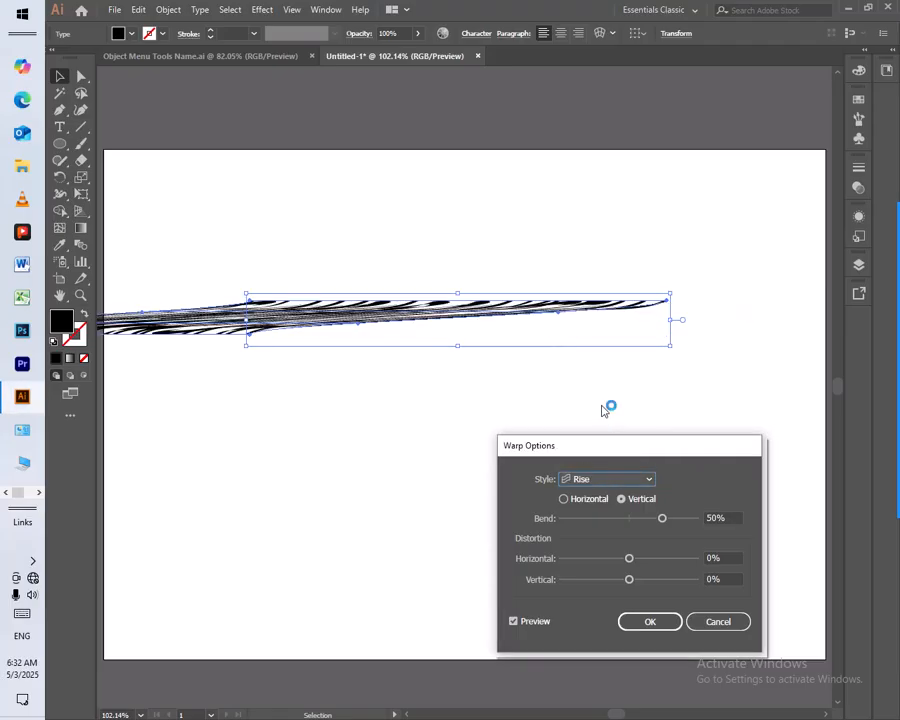
Preview the FishEye, Inflate, Squeeze and Twist warp styles with the vertical direction still chosen
{"action": "left_click", "coordinate": [602, 478]}
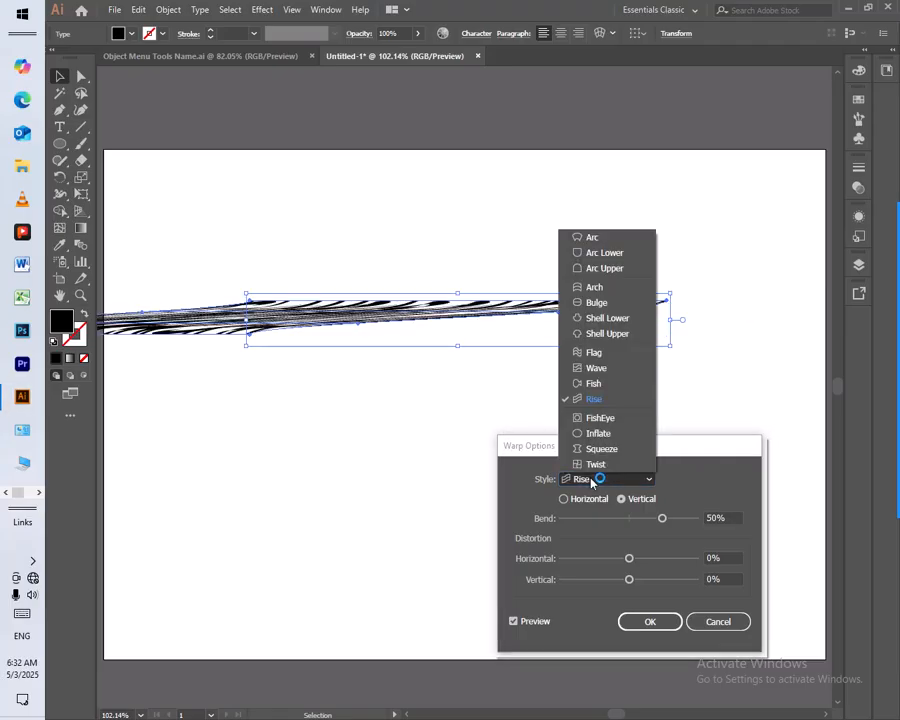
{"action": "left_click", "coordinate": [602, 422]}
{"action": "left_click", "coordinate": [606, 476]}
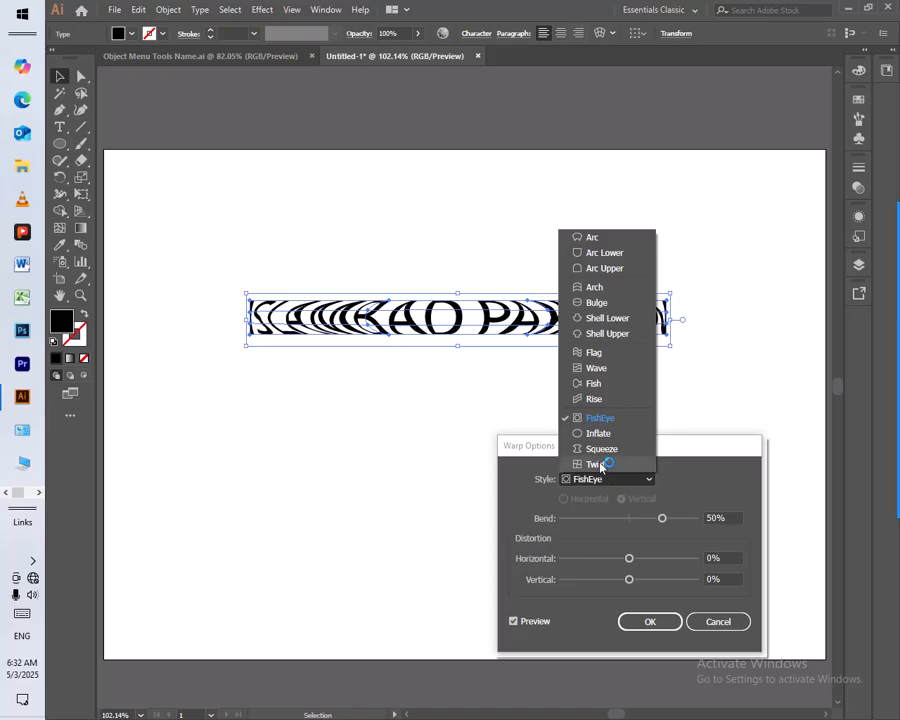
{"action": "left_click", "coordinate": [610, 433]}
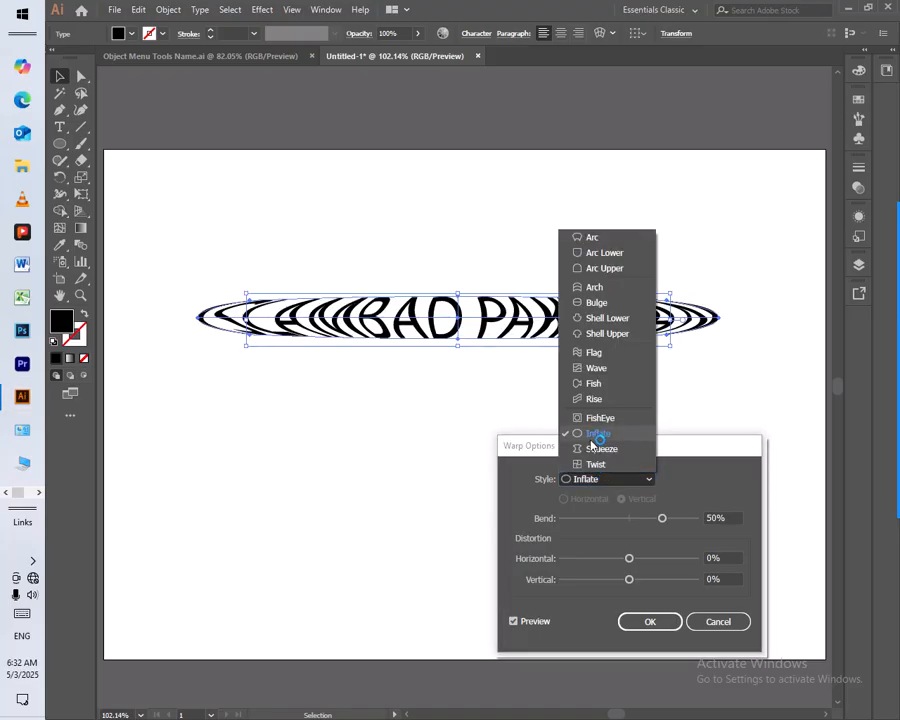
{"action": "left_click", "coordinate": [601, 449]}
{"action": "left_click", "coordinate": [593, 481]}
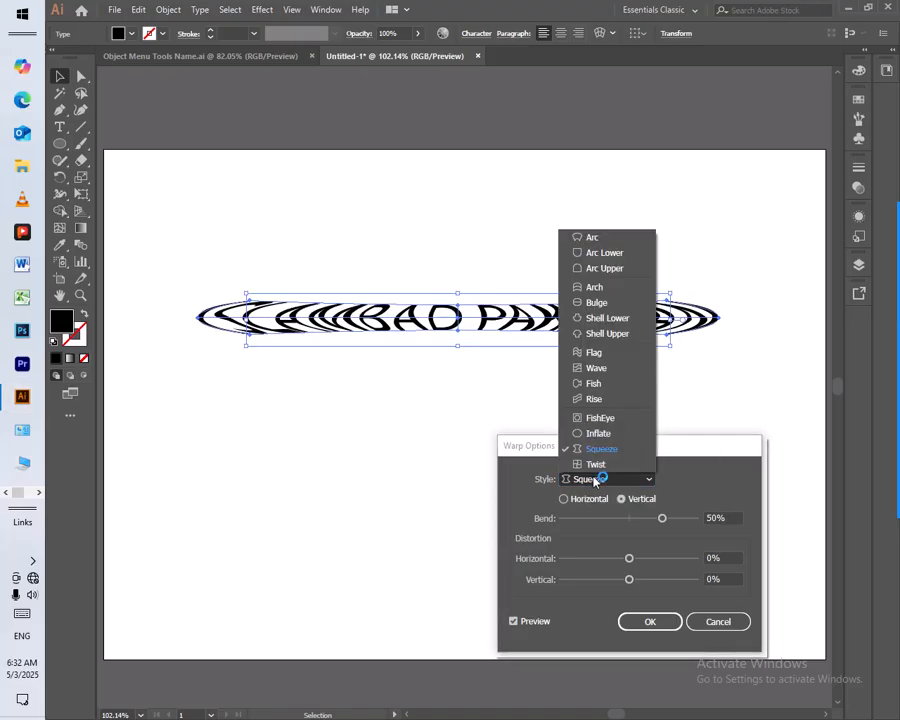
{"action": "left_click", "coordinate": [596, 464]}
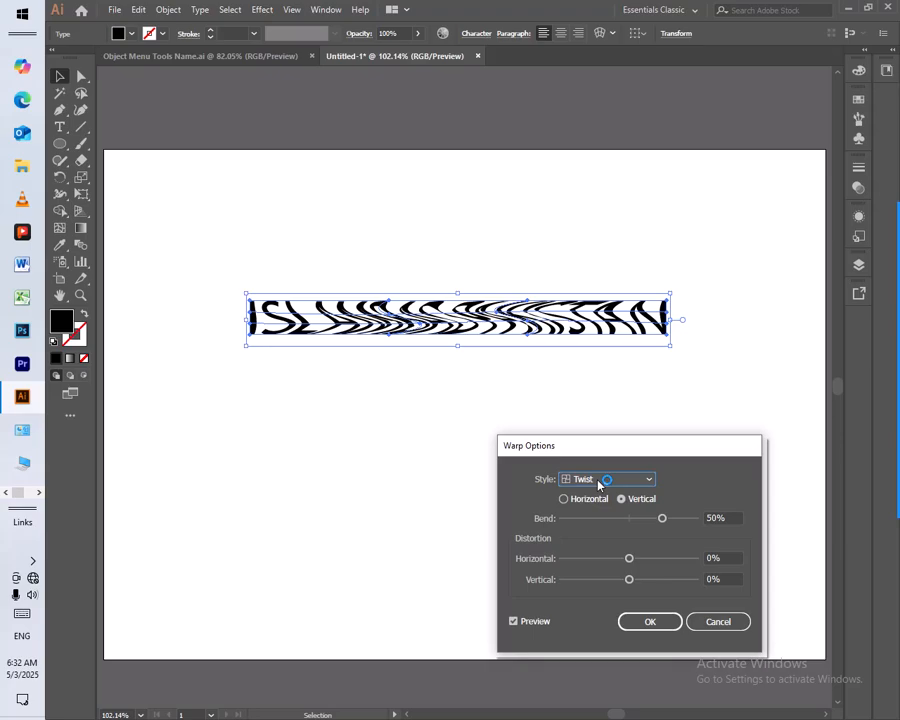
Set the warp style to Arc and the direction to Horizontal
{"action": "left_click", "coordinate": [600, 482]}
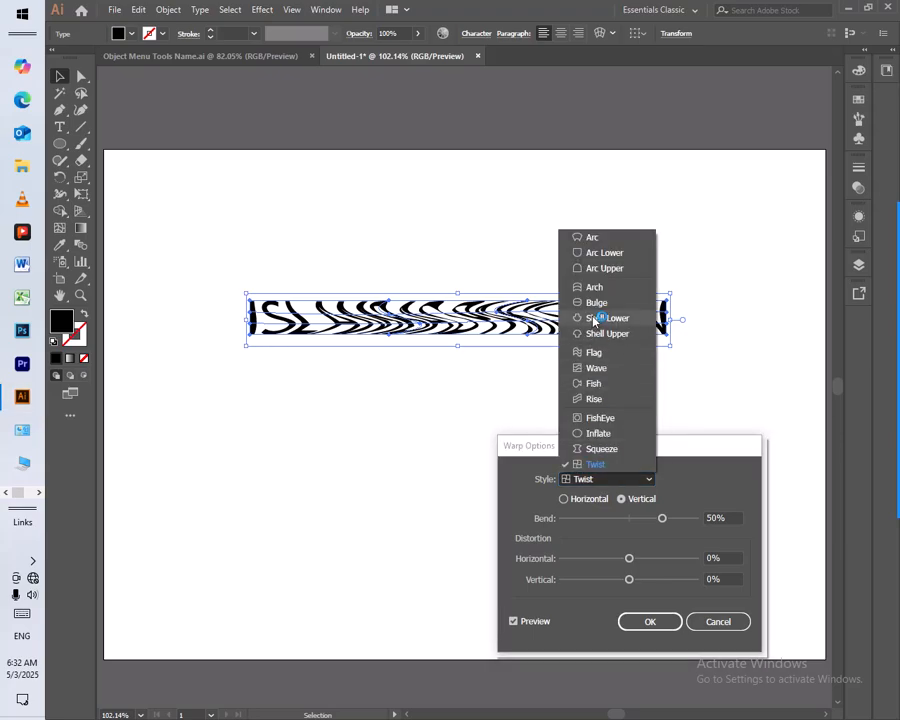
{"action": "left_click", "coordinate": [600, 240]}
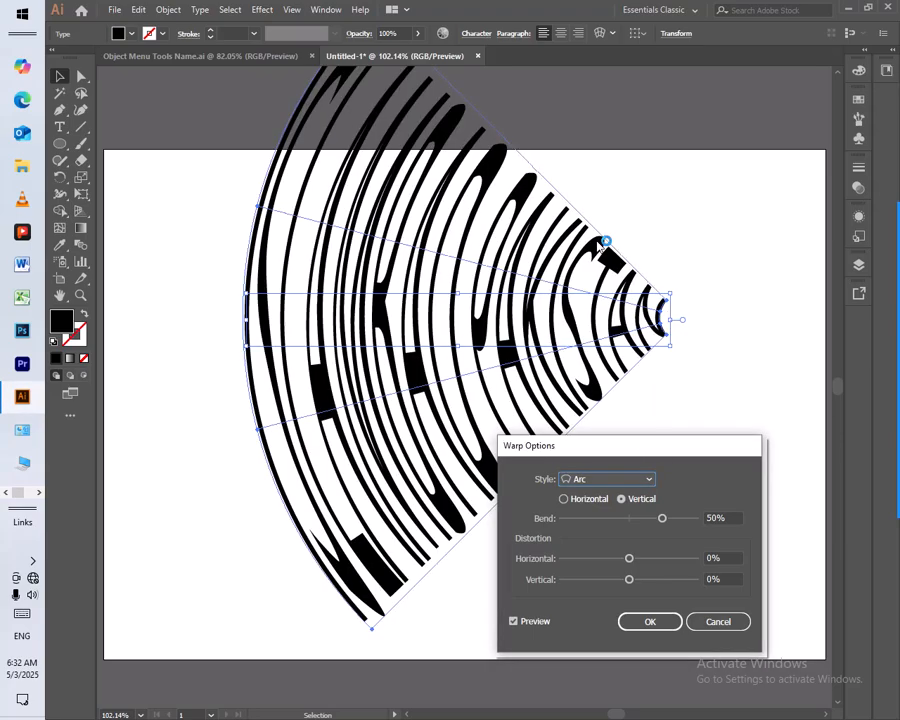
{"action": "left_click", "coordinate": [580, 501]}
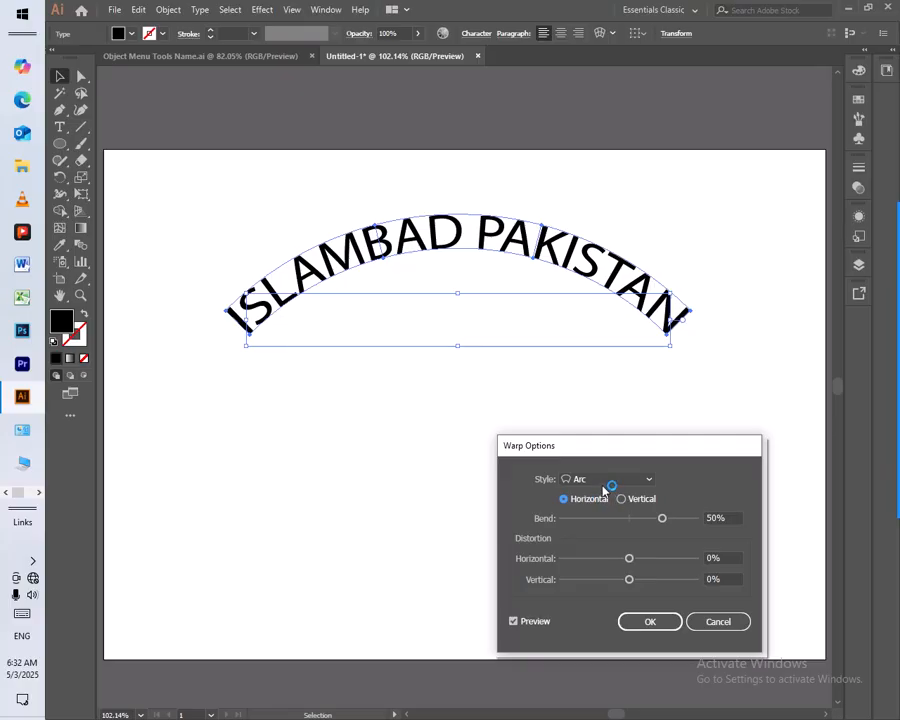
Compare the Arc warp in the Vertical direction with the Horizontal direction, ending on Horizontal
{"action": "left_click", "coordinate": [601, 483]}
{"action": "left_click", "coordinate": [581, 499]}
{"action": "left_click", "coordinate": [620, 500]}
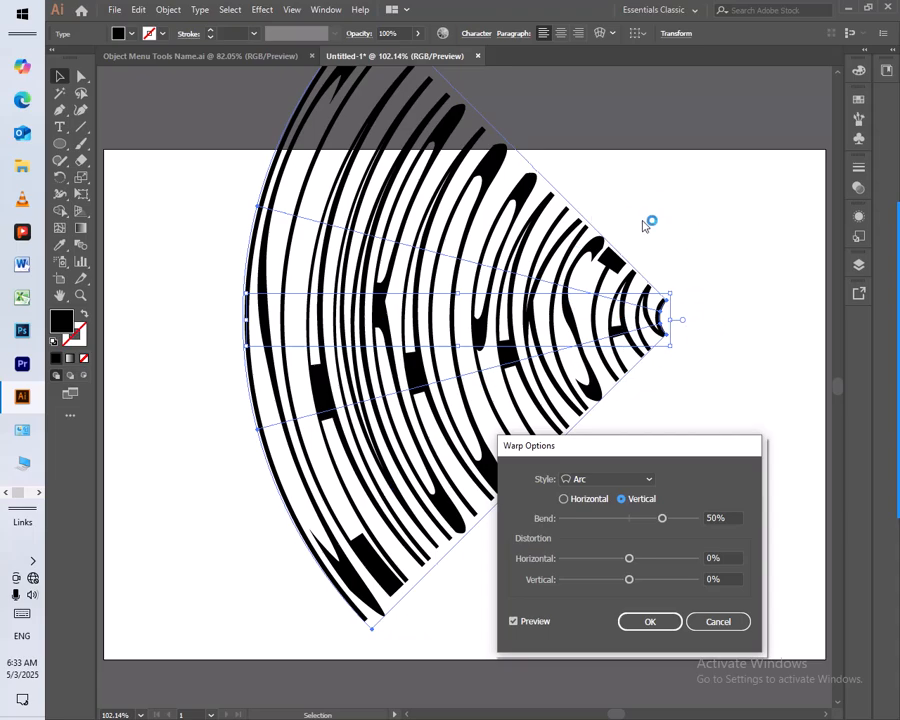
{"action": "left_click", "coordinate": [588, 502]}
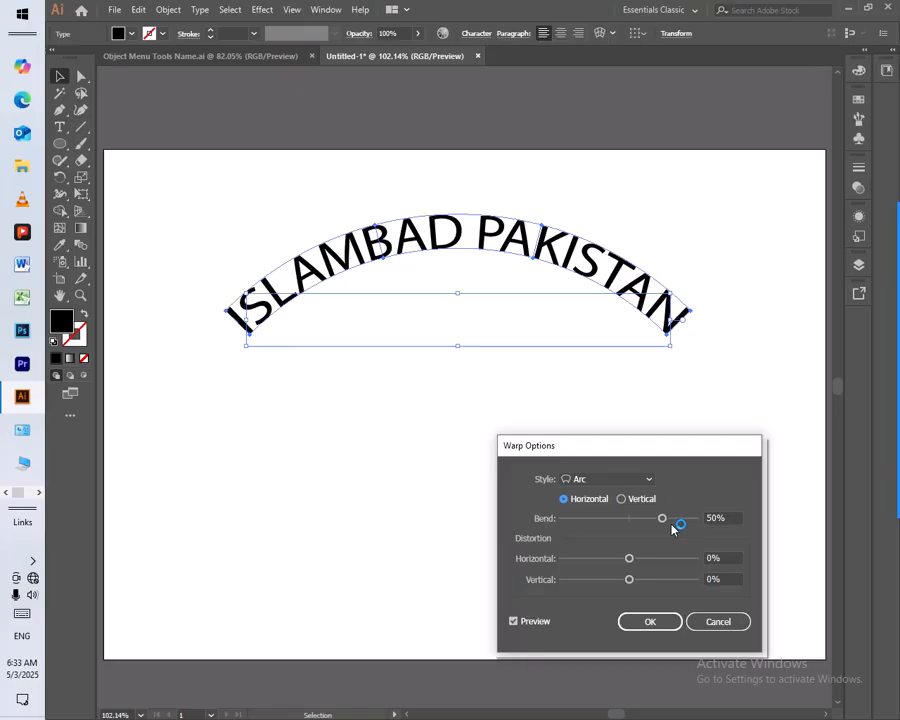
Try Bend values of 76%, 94%, -100% and -22% on the Arc warp, and return the Bend to 50%
{"action": "left_click_drag", "start_coordinate": [665, 521], "coordinate": [679, 517]}
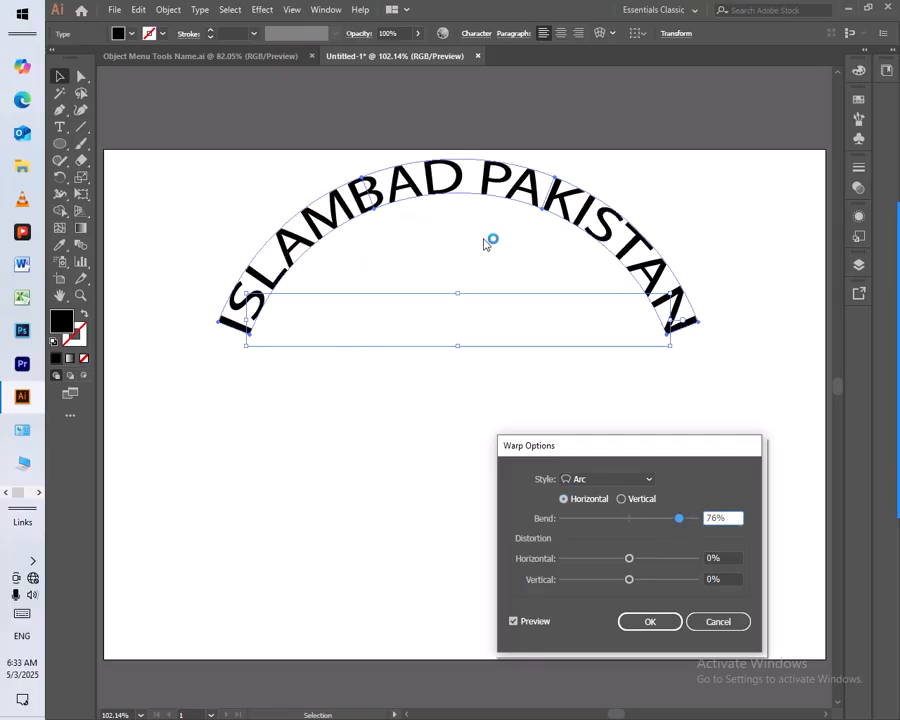
{"action": "left_click_drag", "start_coordinate": [681, 524], "coordinate": [692, 521]}
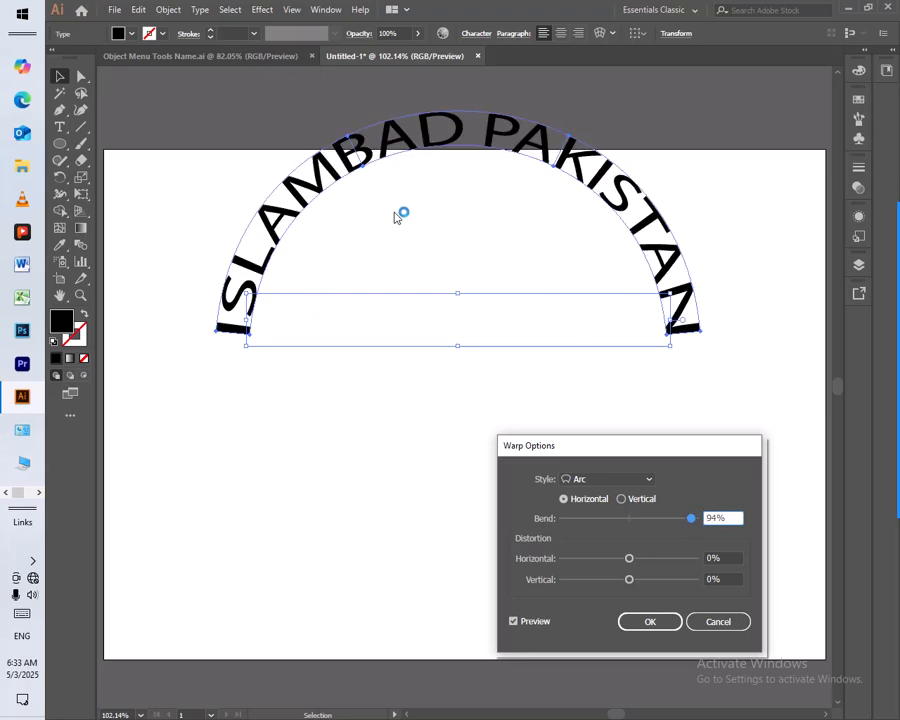
{"action": "left_click_drag", "start_coordinate": [689, 515], "coordinate": [558, 521]}
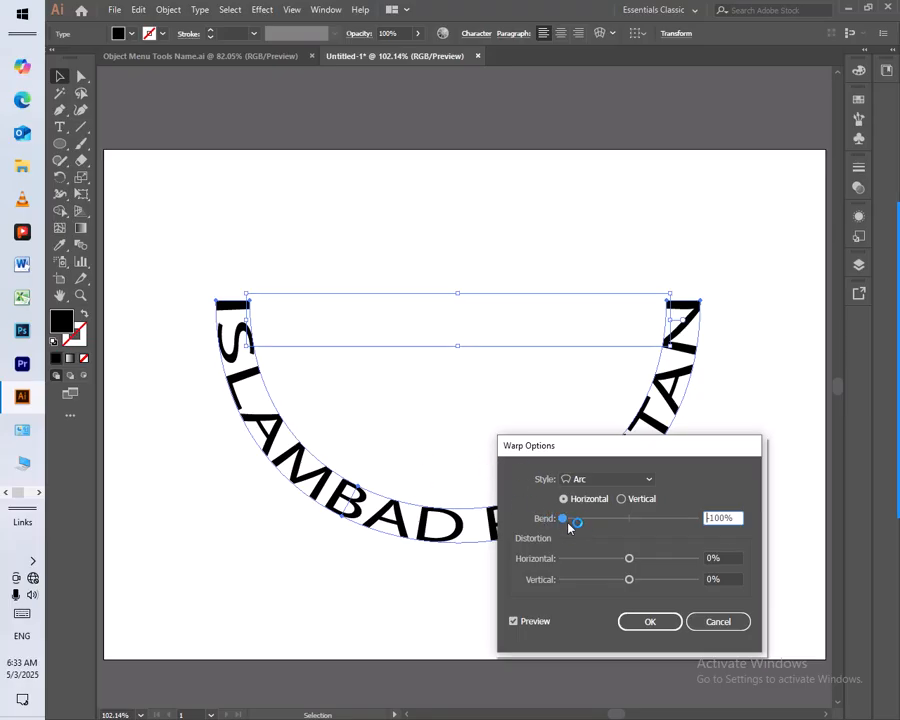
{"action": "left_click_drag", "start_coordinate": [565, 522], "coordinate": [616, 531]}
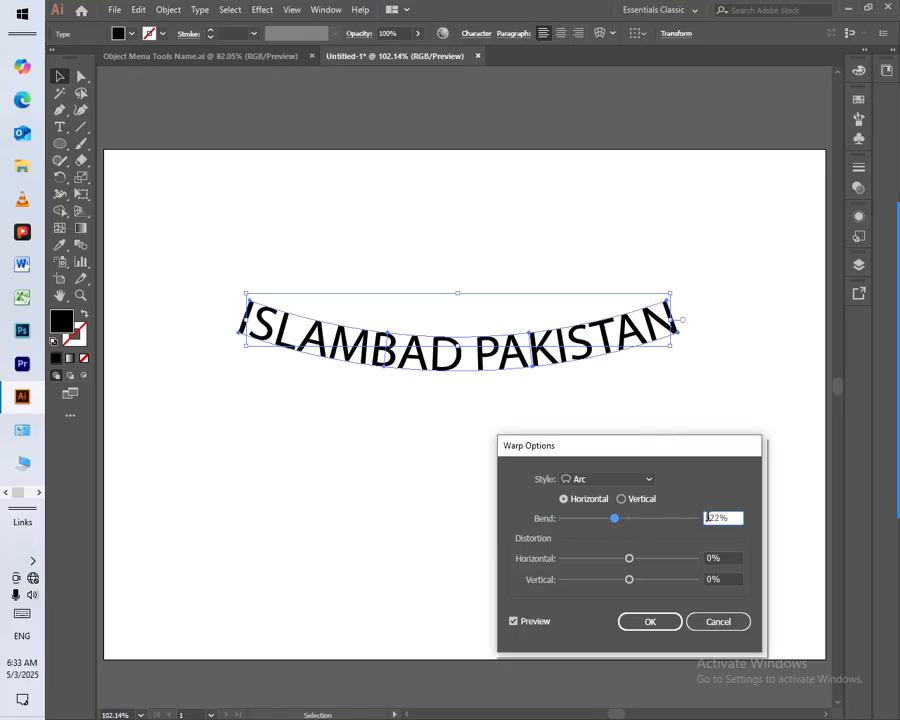
{"action": "left_click_drag", "start_coordinate": [731, 517], "coordinate": [702, 527]}
{"action": "type", "text": "50"}
{"action": "left_click", "coordinate": [566, 550]}
Try horizontal distortions of 71%, -89% and 9% on the arced text, and return the horizontal distortion to 0%
{"action": "left_click_drag", "start_coordinate": [636, 560], "coordinate": [678, 558]}
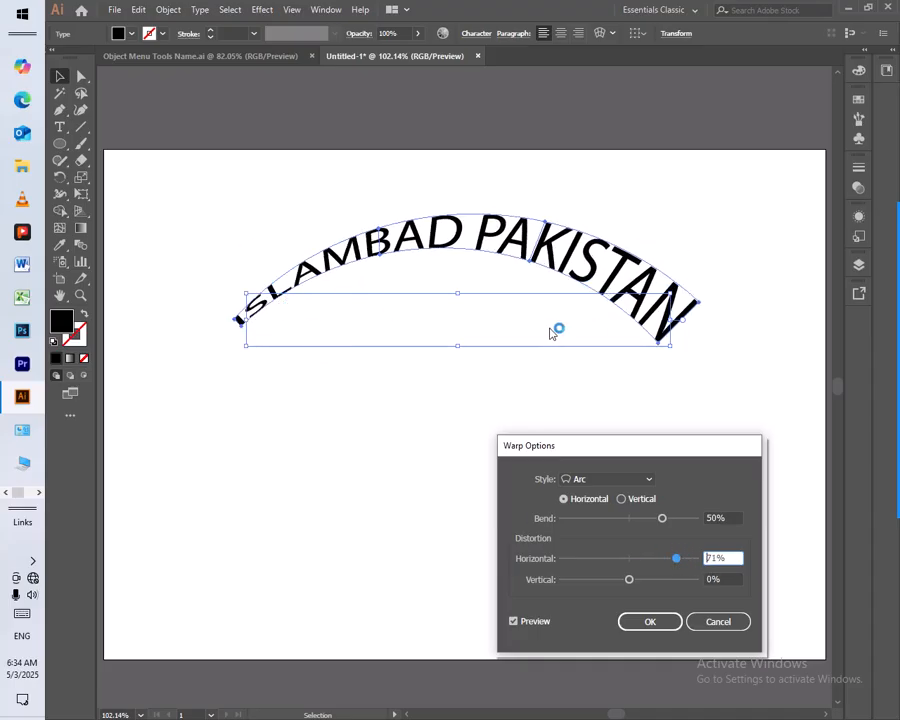
{"action": "left_click_drag", "start_coordinate": [676, 563], "coordinate": [569, 560]}
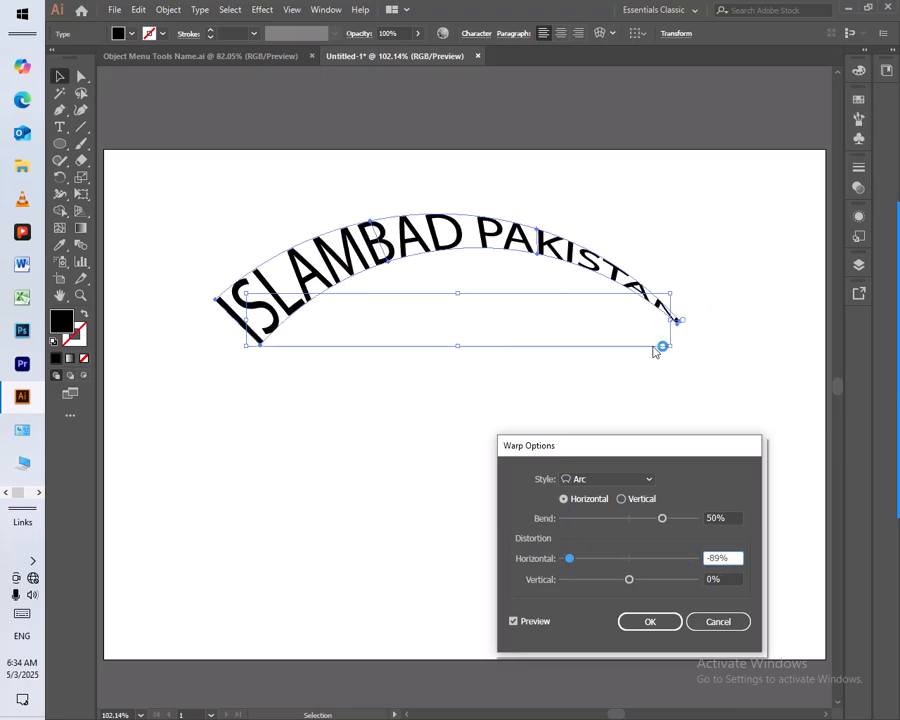
{"action": "left_click_drag", "start_coordinate": [571, 560], "coordinate": [634, 559]}
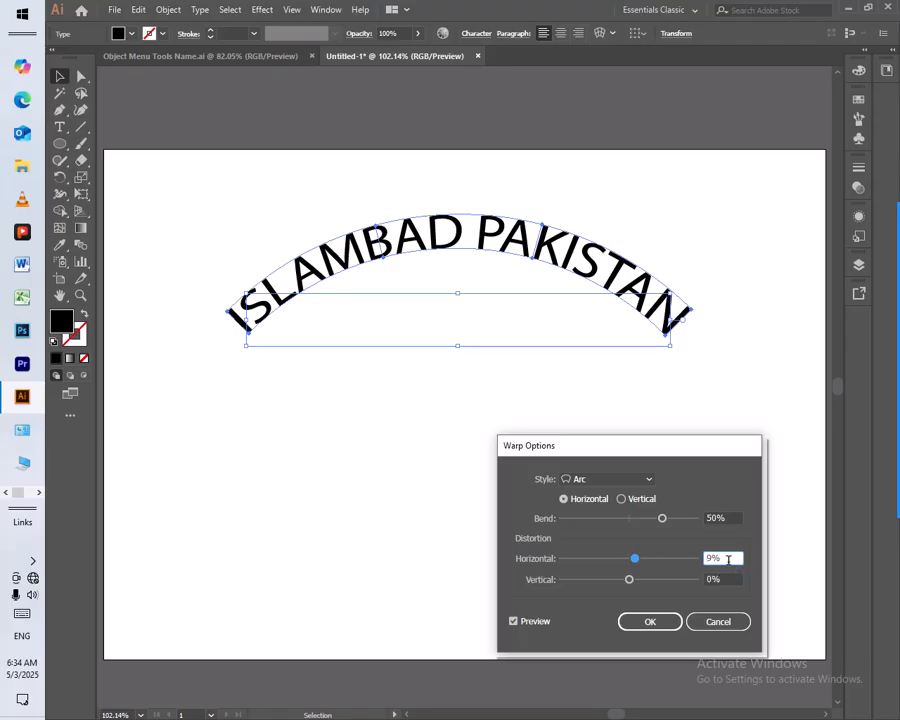
{"action": "type", "text": "0"}
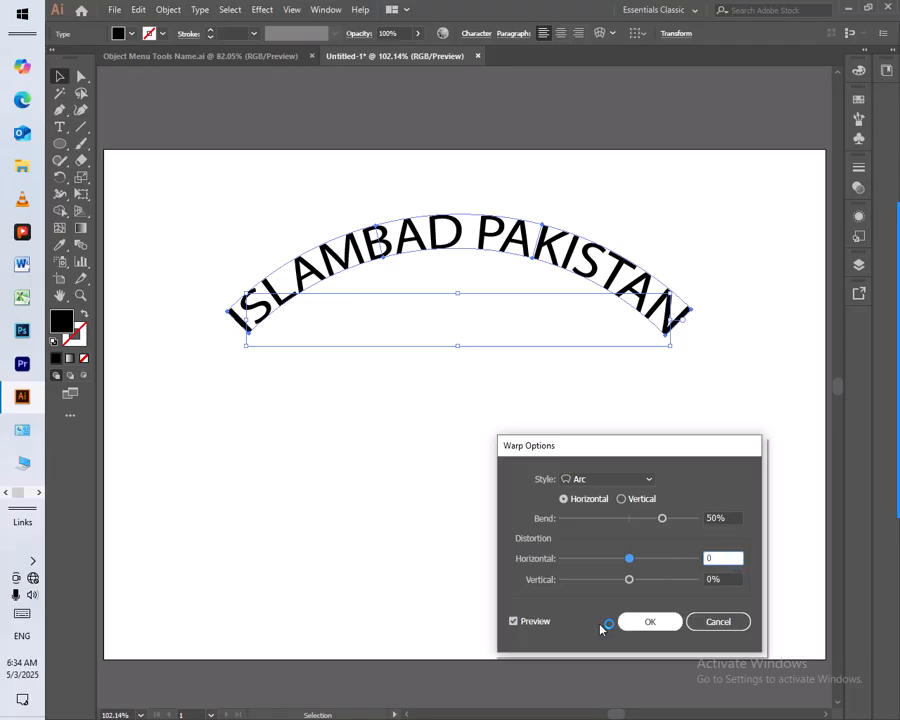
{"action": "key", "text": "Tab"}
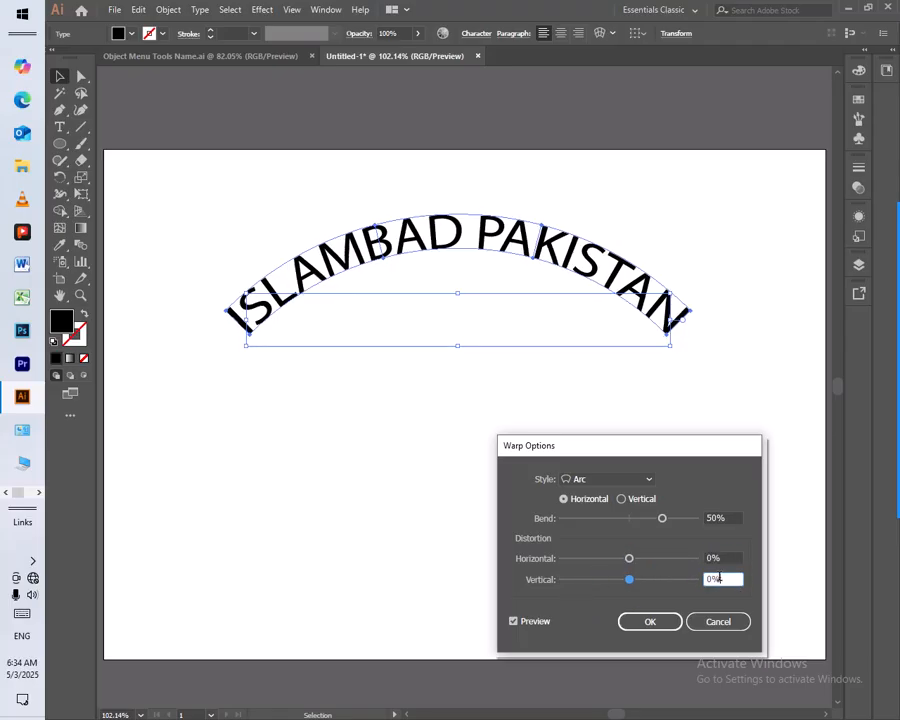
Try vertical distortions of -87%, 51% and a higher positive value on the arced text, and return the vertical distortion to 0
{"action": "left_click", "coordinate": [631, 583]}
{"action": "left_click_drag", "start_coordinate": [631, 583], "coordinate": [573, 585]}
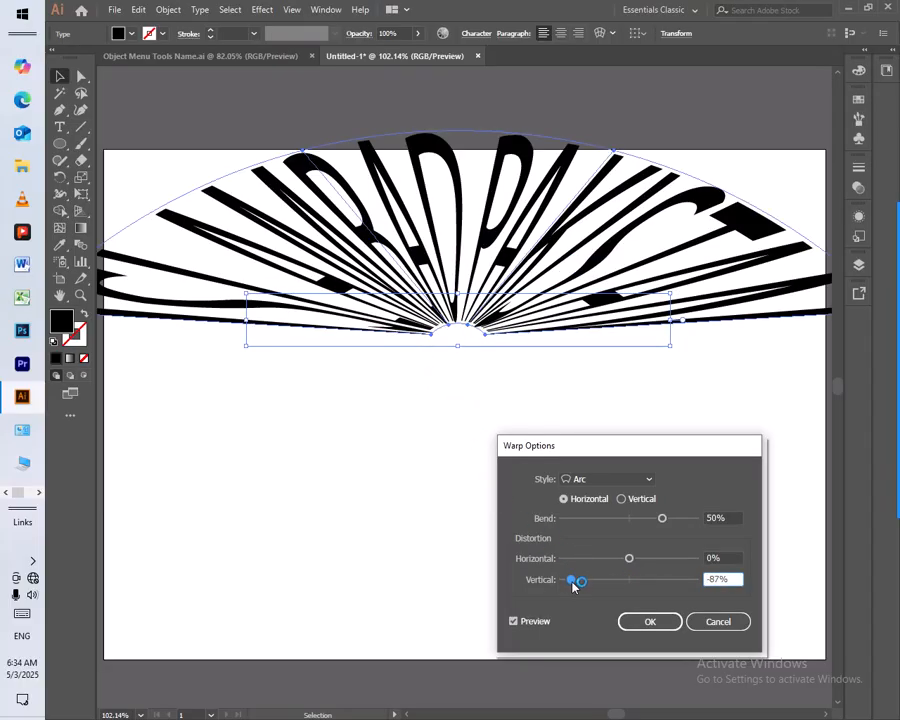
{"action": "left_click_drag", "start_coordinate": [573, 585], "coordinate": [661, 587]}
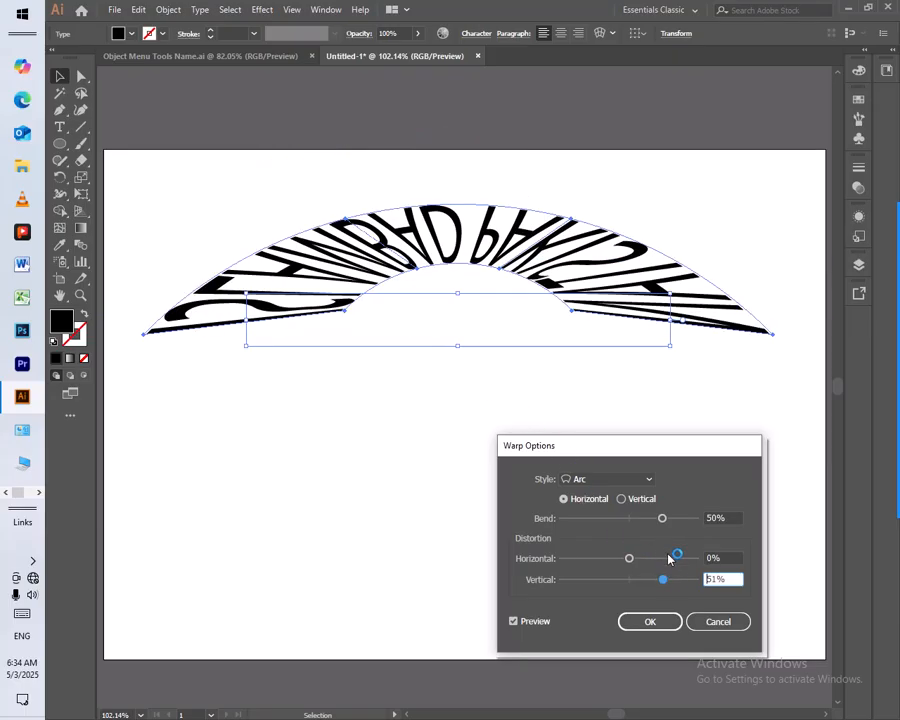
{"action": "left_click_drag", "start_coordinate": [663, 580], "coordinate": [694, 585]}
{"action": "type", "text": "0"}
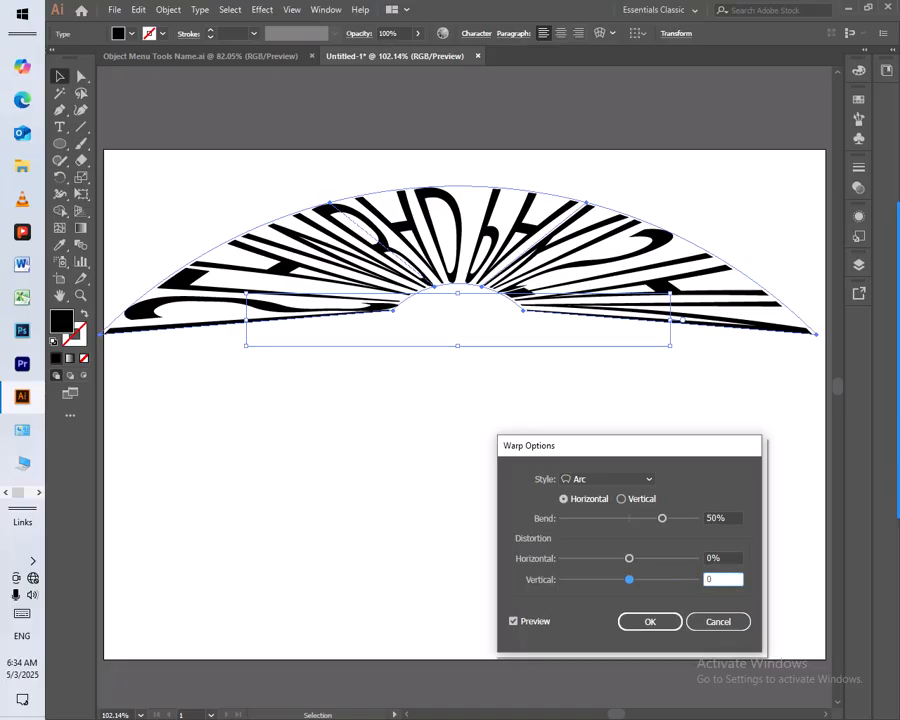
Try the Inflate warp style on the text with the Bend at 50% and both distortions at 0%
{"action": "key", "text": "Tab"}
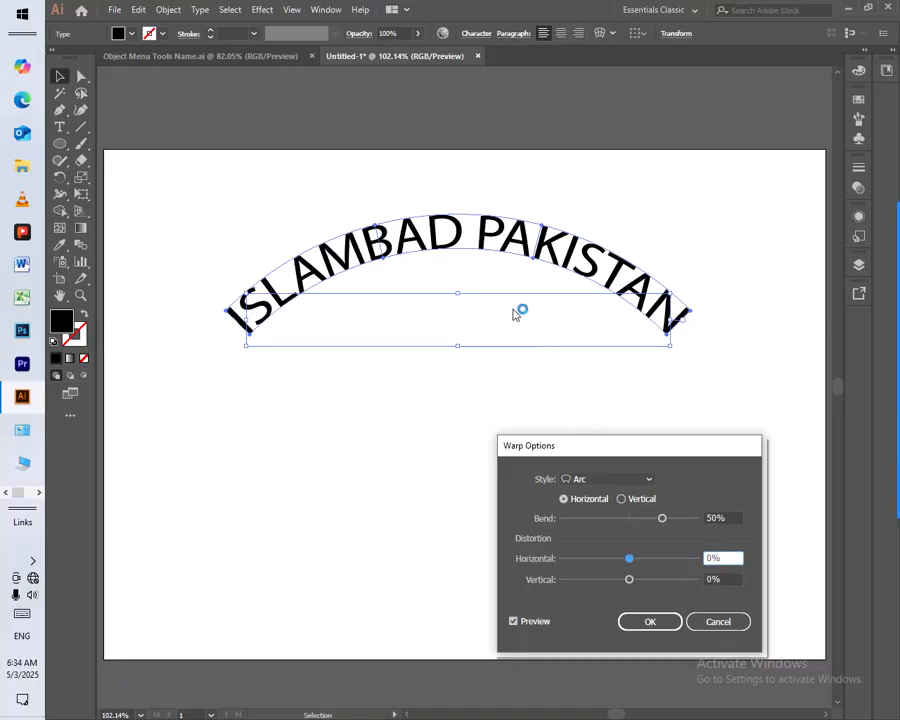
{"action": "left_click", "coordinate": [535, 623]}
{"action": "left_click", "coordinate": [535, 622]}
{"action": "left_click", "coordinate": [595, 480]}
{"action": "left_click", "coordinate": [594, 430]}
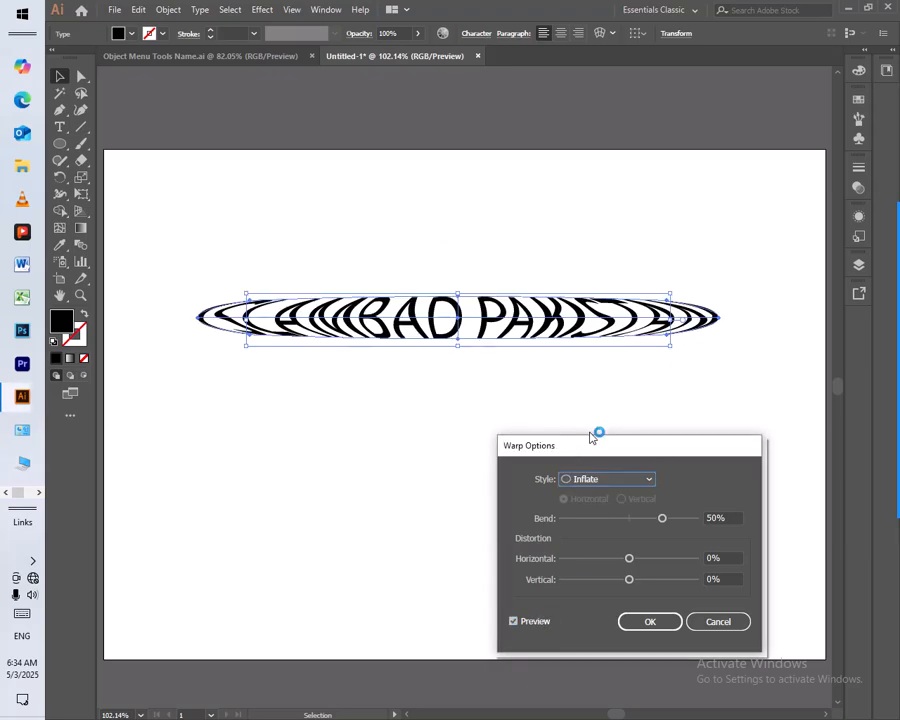
{"action": "left_click", "coordinate": [531, 625]}
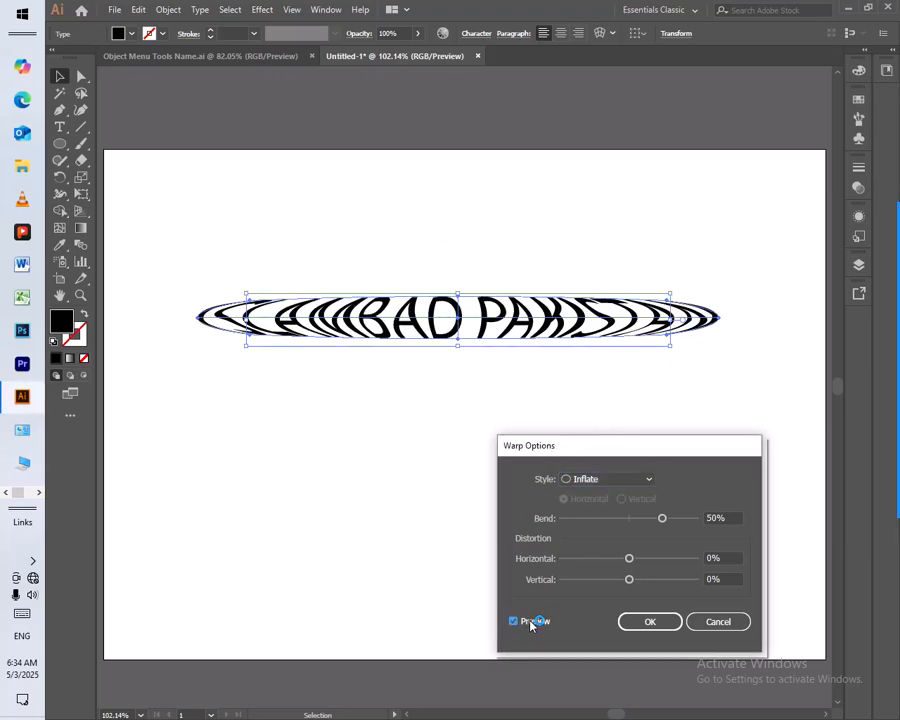
Return the warp style to Arc and apply the horizontal warp with a 50% Bend to the text
{"action": "left_click", "coordinate": [629, 480]}
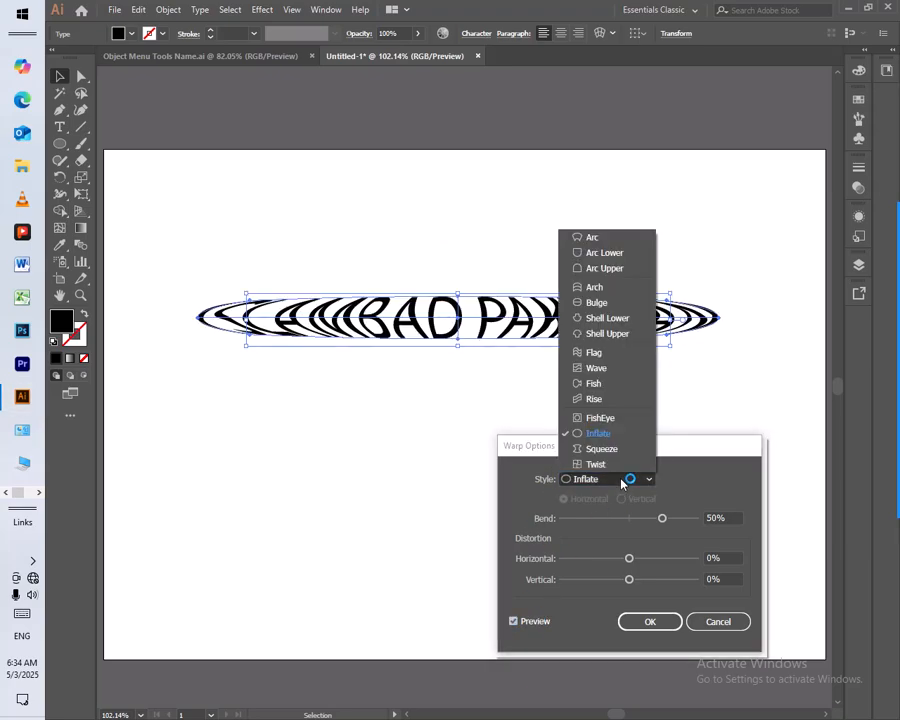
{"action": "left_click", "coordinate": [598, 238]}
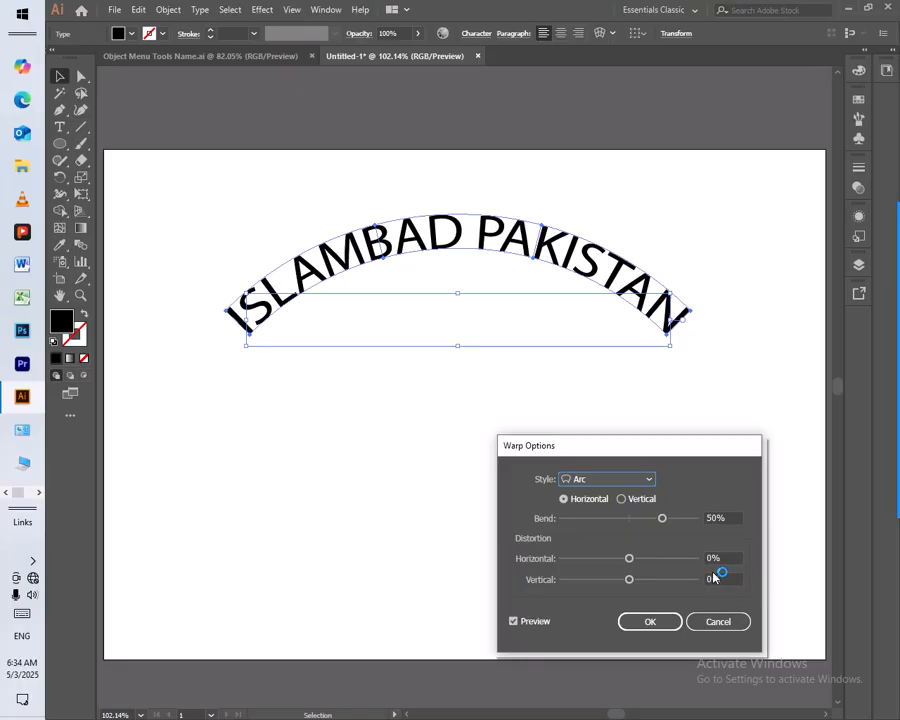
{"action": "left_click", "coordinate": [645, 624]}
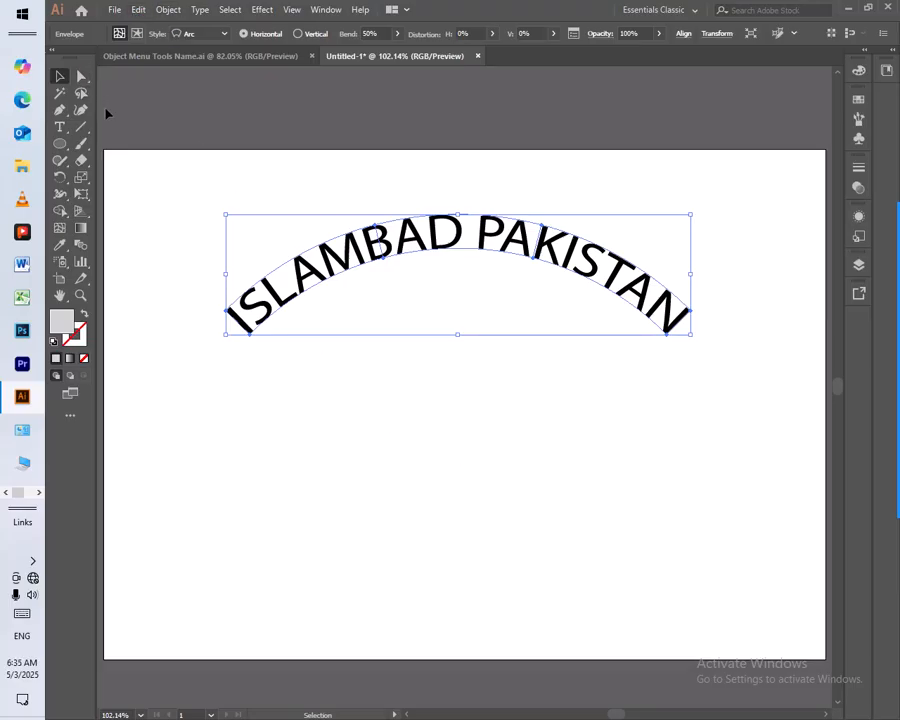
{"action": "left_click", "coordinate": [169, 10]}
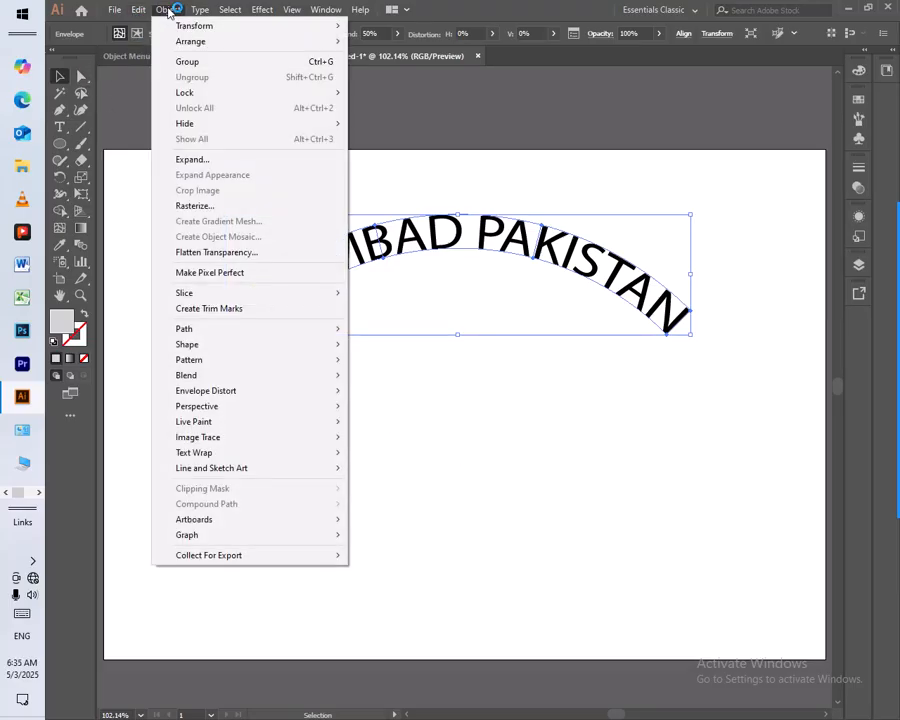
{"action": "mouse_move", "coordinate": [240, 398]}
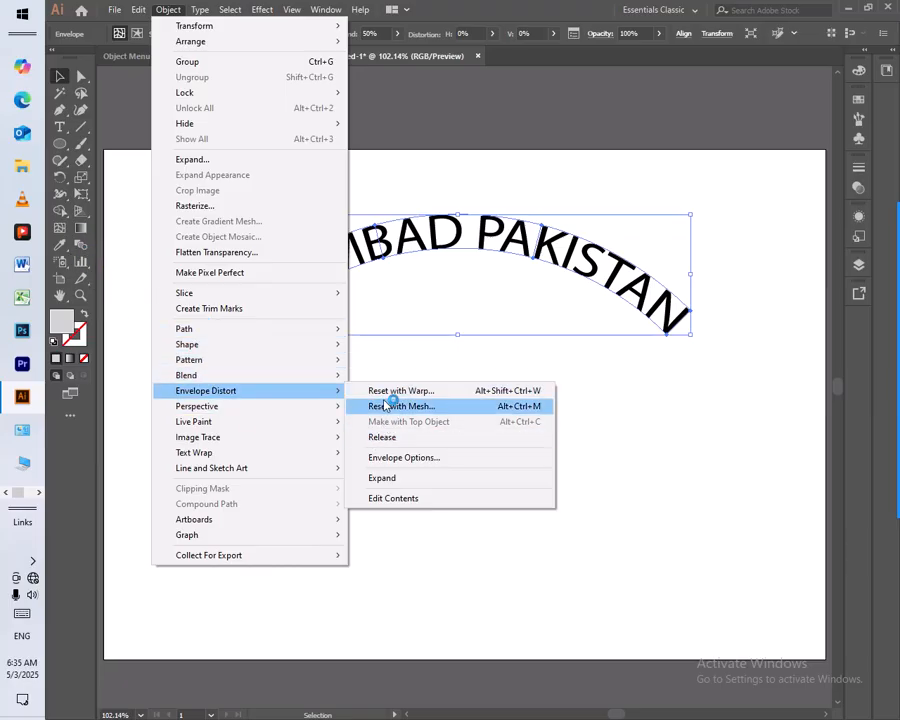
{"action": "mouse_move", "coordinate": [227, 366]}
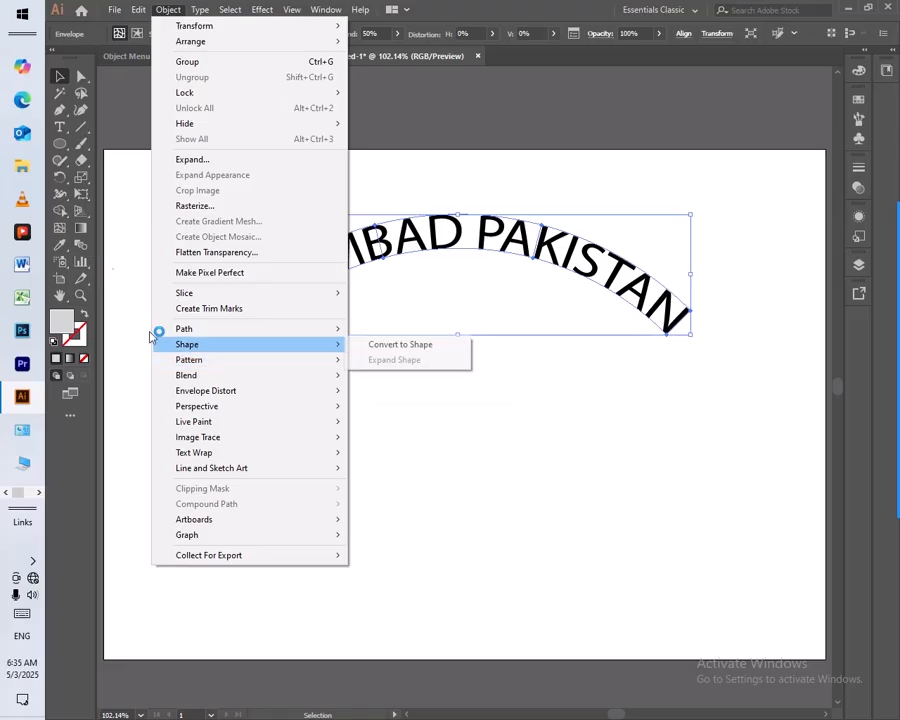
{"action": "mouse_move", "coordinate": [268, 403]}
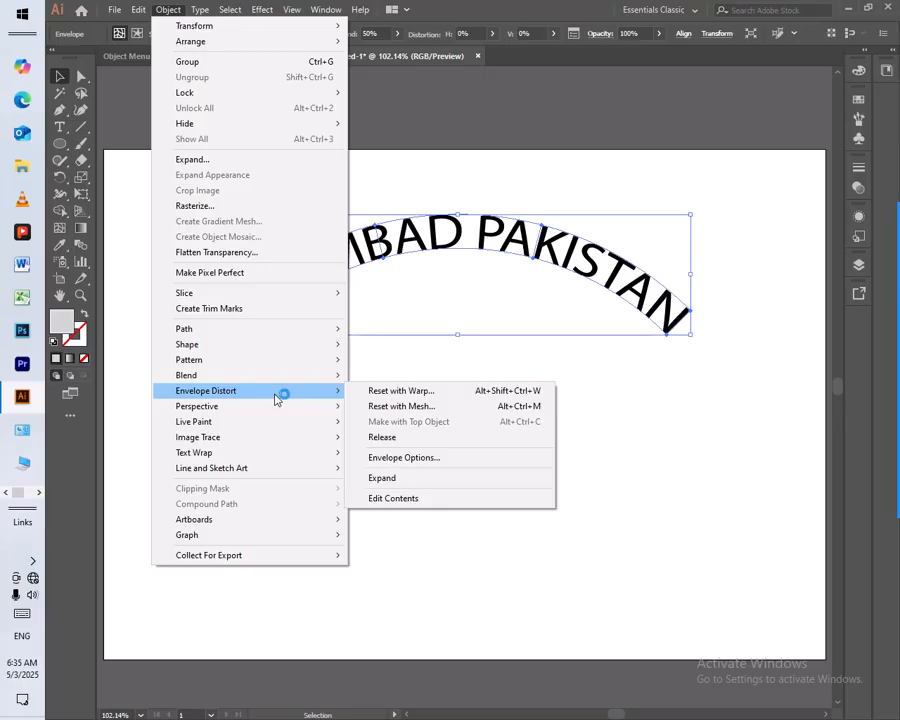
{"action": "left_click", "coordinate": [424, 407]}
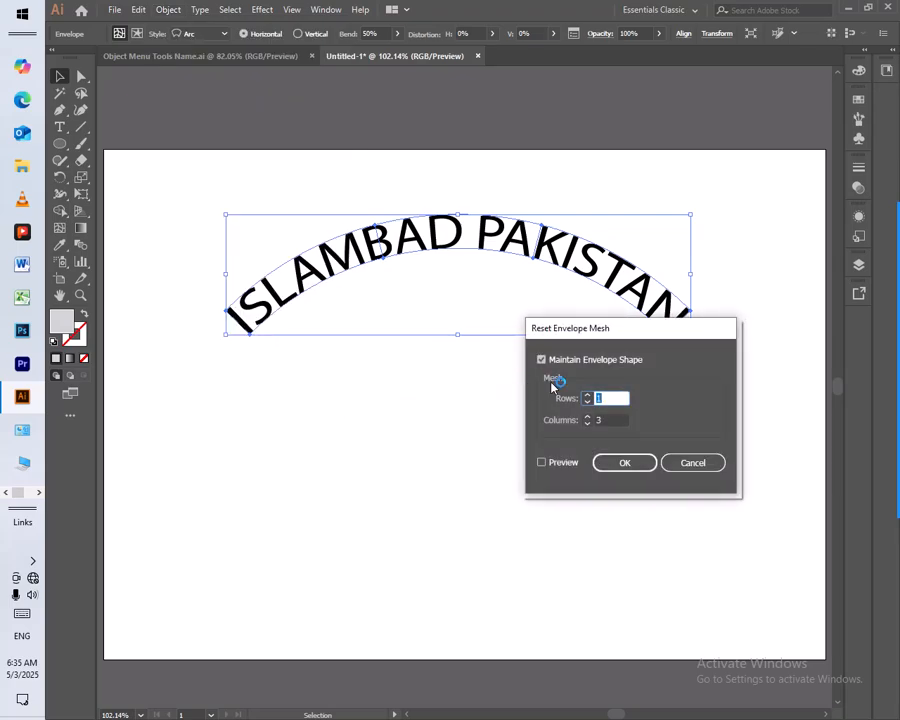
{"action": "left_click", "coordinate": [710, 463]}
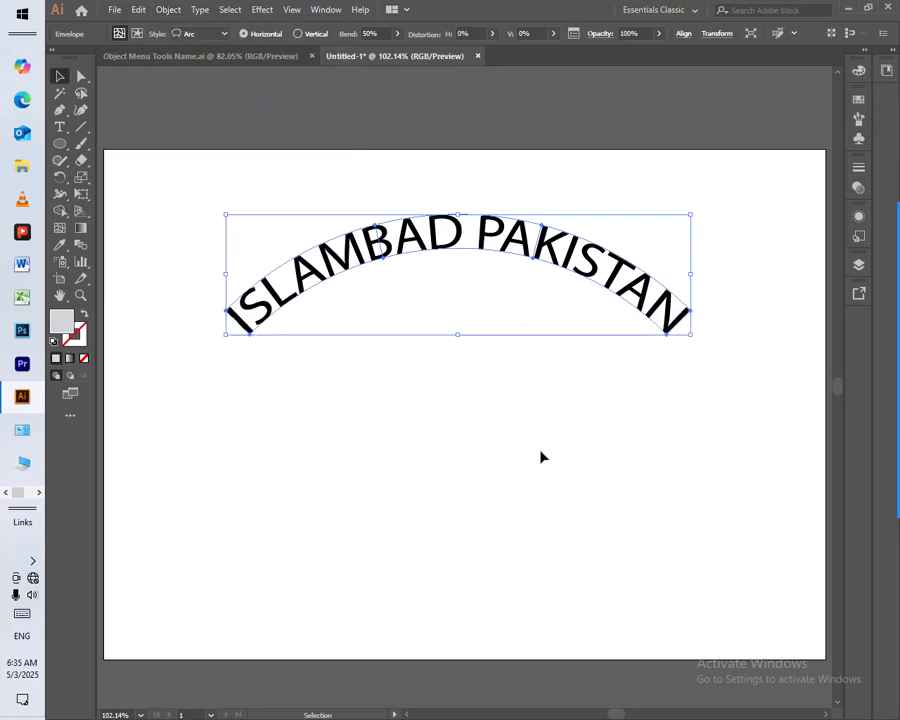
Draw a square centred below the arced text and give it no fill and a 1 pt black stroke
{"action": "left_click", "coordinate": [61, 146]}
{"action": "left_click", "coordinate": [160, 144]}
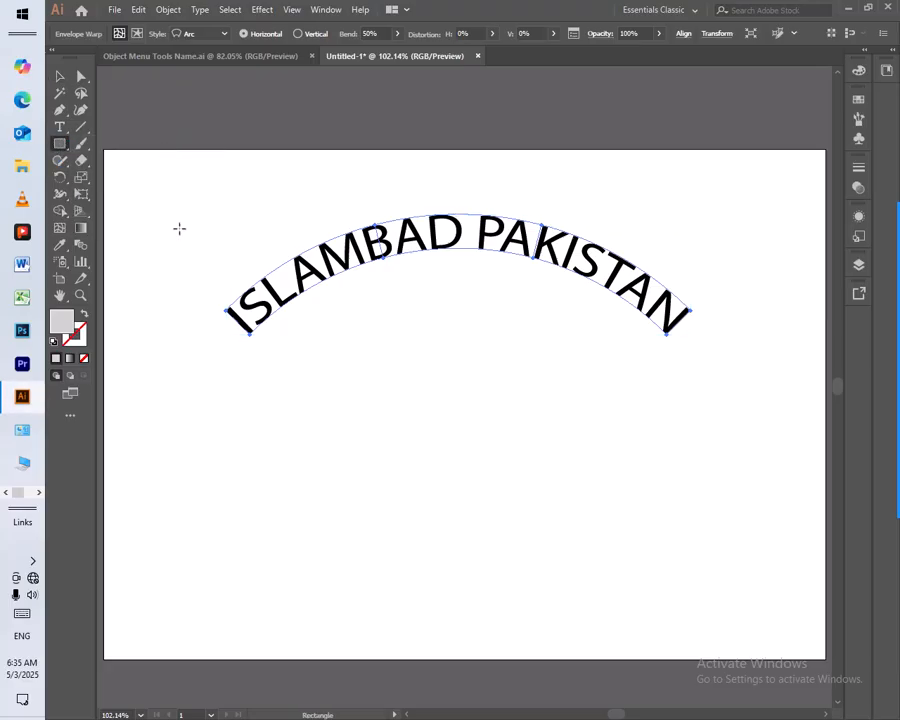
{"action": "left_click_drag", "start_coordinate": [352, 398], "coordinate": [444, 474]}
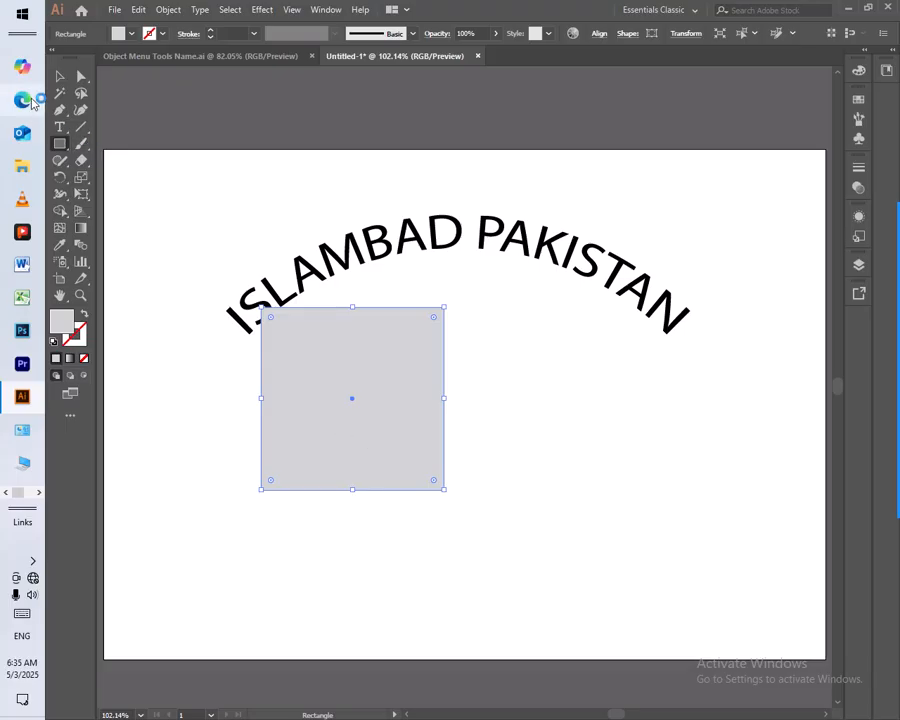
{"action": "left_click", "coordinate": [61, 78]}
{"action": "left_click_drag", "start_coordinate": [347, 372], "coordinate": [469, 413]}
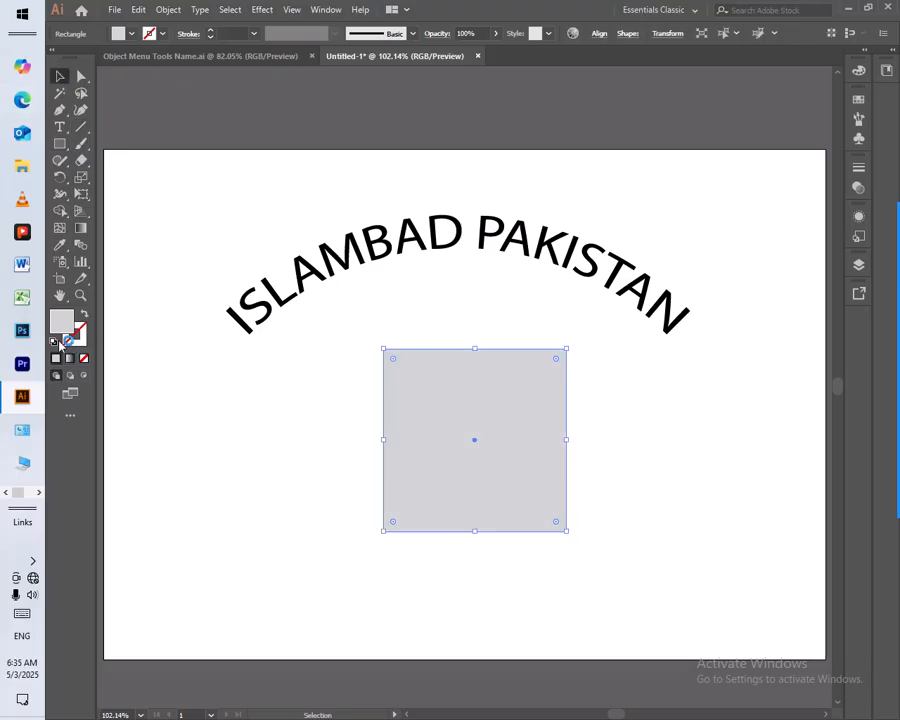
{"action": "left_click", "coordinate": [55, 341]}
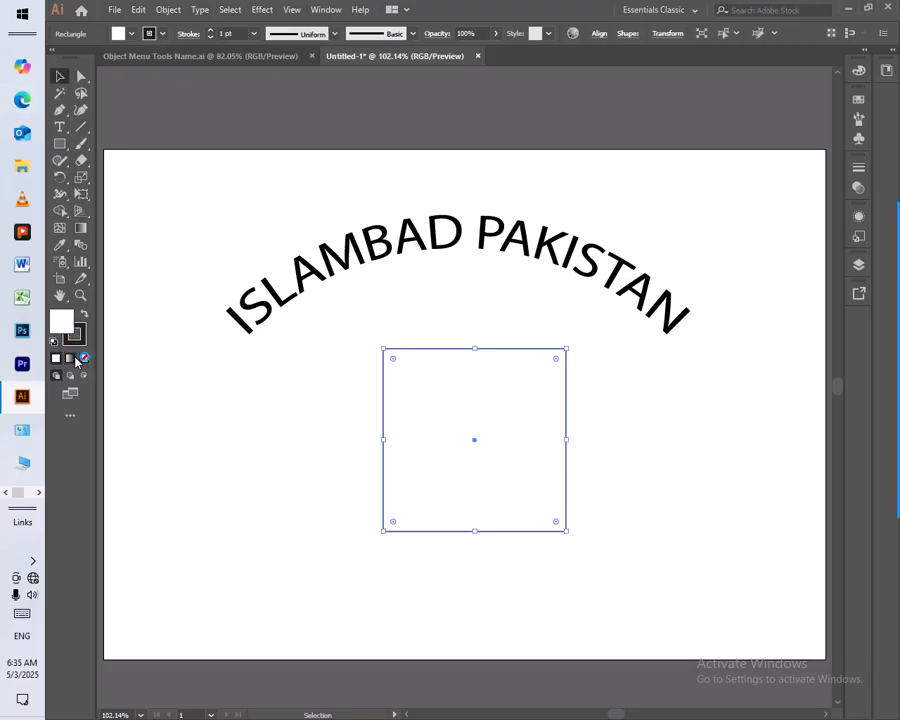
{"action": "left_click", "coordinate": [83, 358]}
Apply an Envelope Distort mesh with 4 rows and 4 columns to the square
{"action": "left_click", "coordinate": [176, 9]}
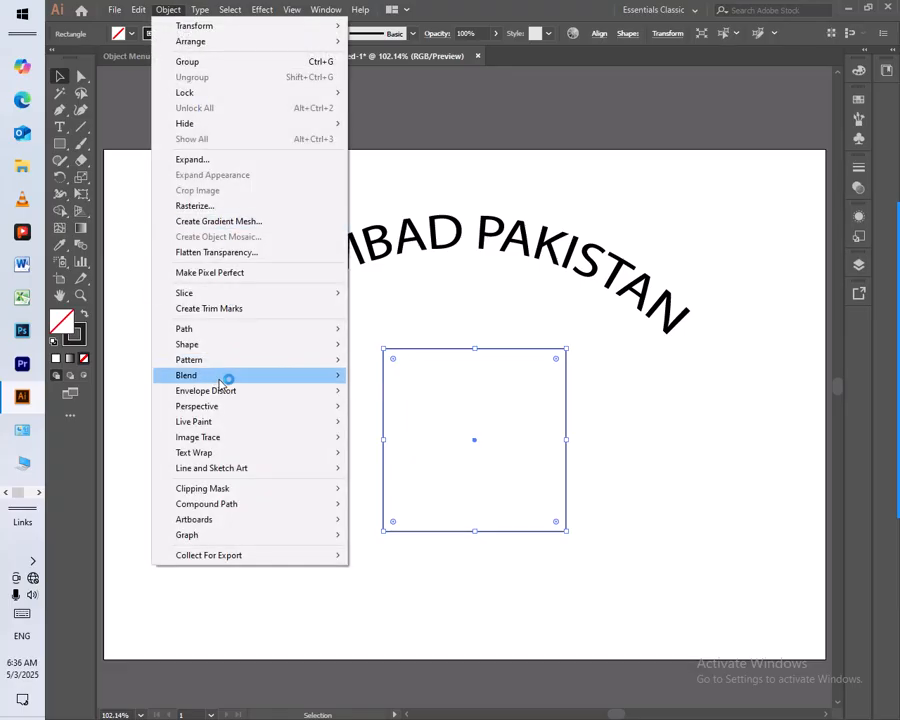
{"action": "mouse_move", "coordinate": [226, 393]}
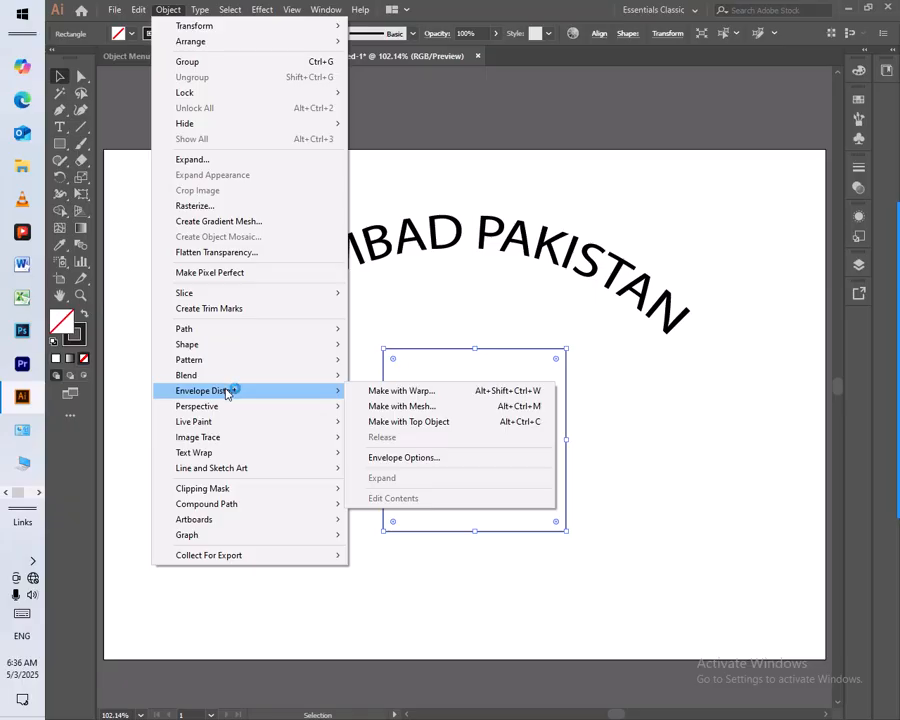
{"action": "left_click", "coordinate": [436, 408]}
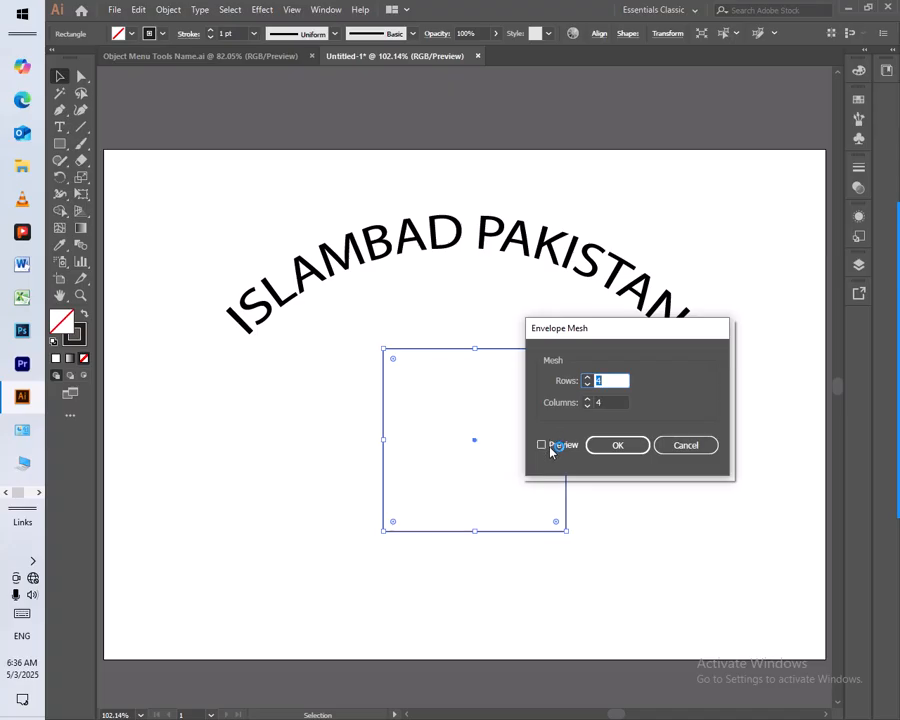
{"action": "left_click_drag", "start_coordinate": [600, 348], "coordinate": [226, 400]}
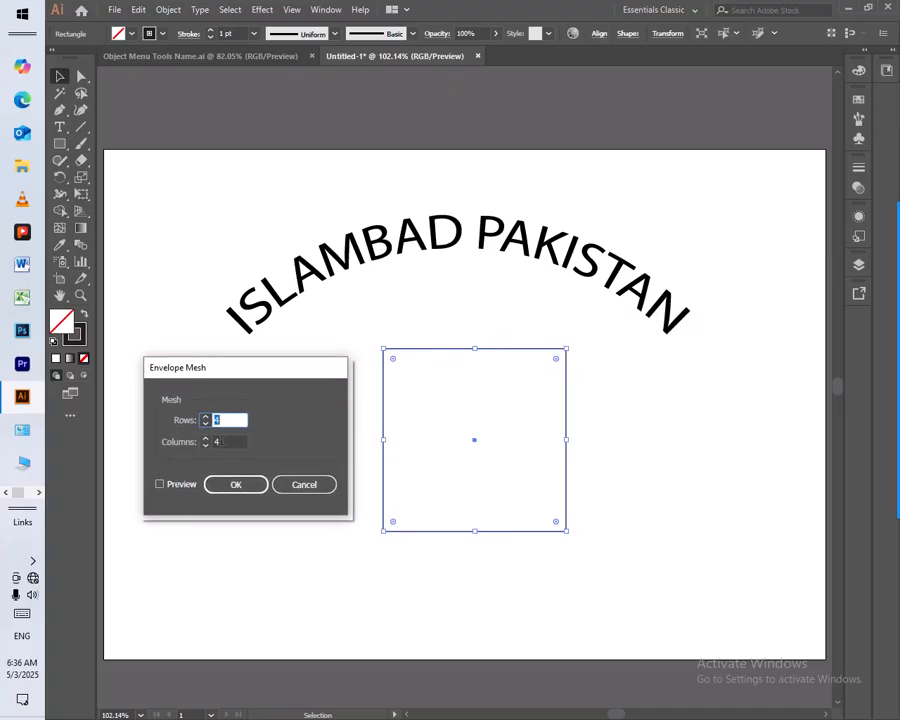
{"action": "left_click", "coordinate": [181, 486]}
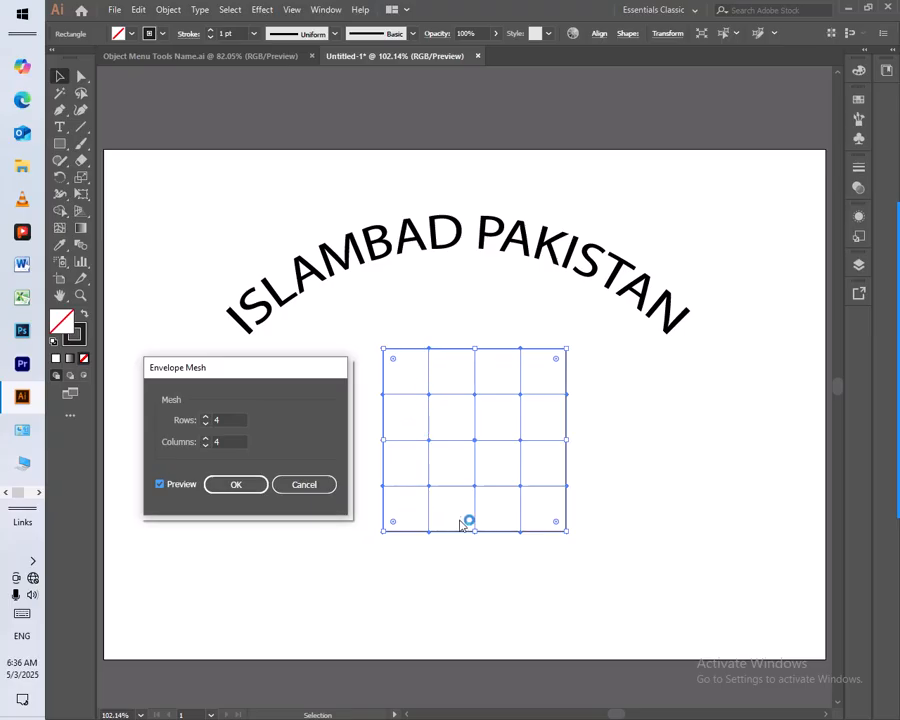
{"action": "left_click", "coordinate": [241, 486]}
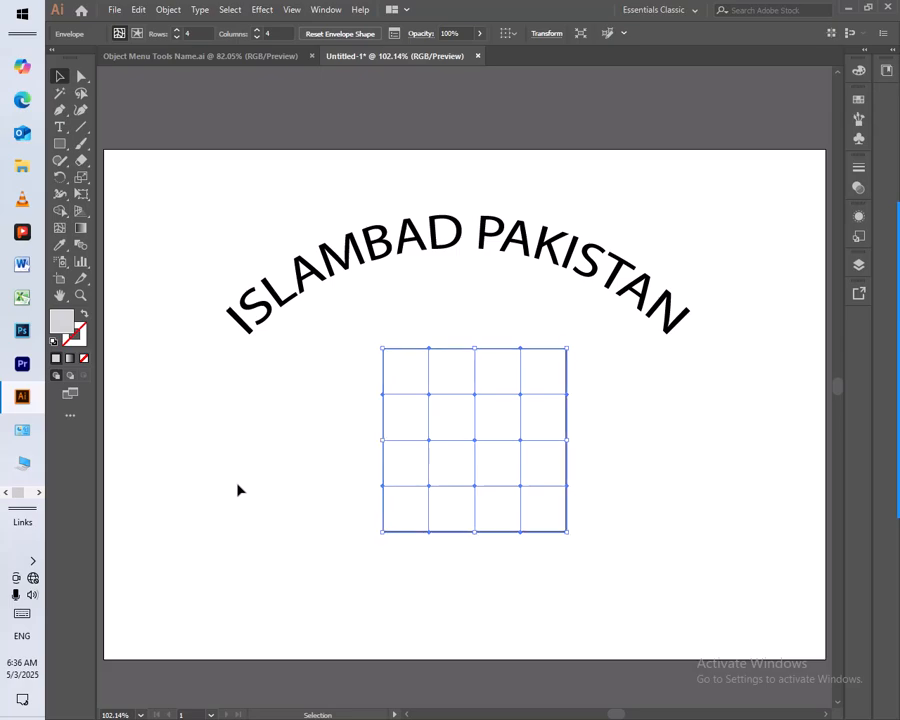
Move the meshed square down, farther away from the arced text
{"action": "left_click_drag", "start_coordinate": [428, 348], "coordinate": [433, 336]}
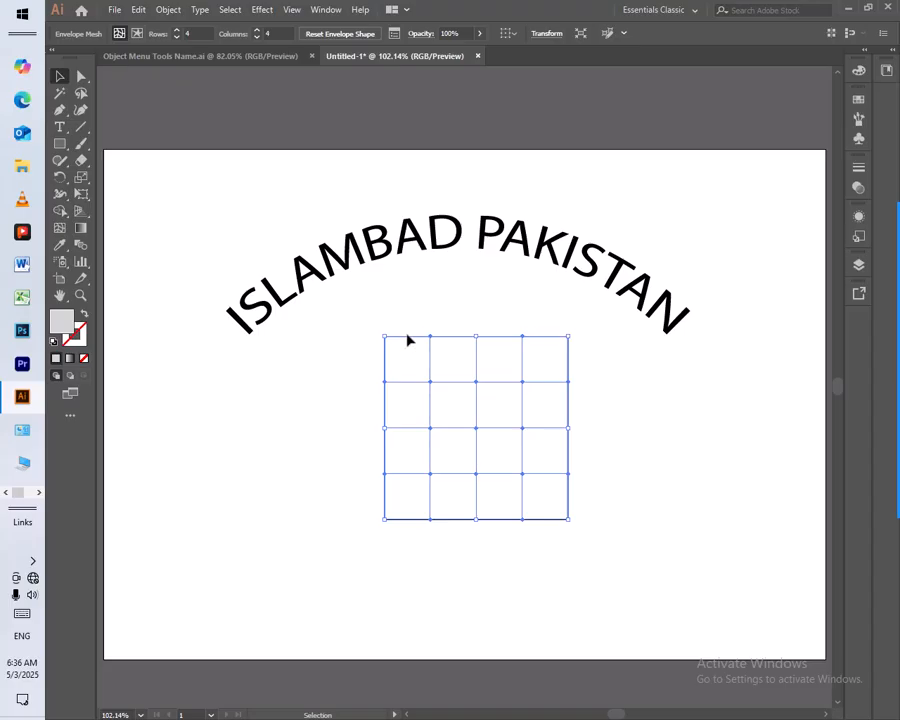
{"action": "left_click_drag", "start_coordinate": [410, 343], "coordinate": [411, 398]}
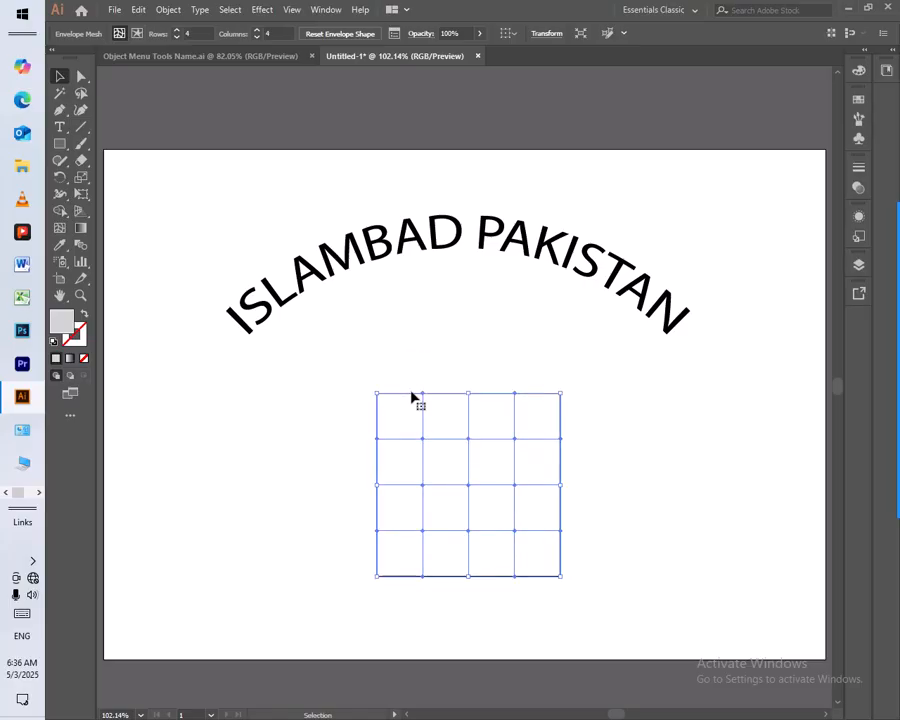
Pull the middle mesh point of each of the square's four sides outward to form a star shape with rounded bulges
{"action": "left_click", "coordinate": [81, 80]}
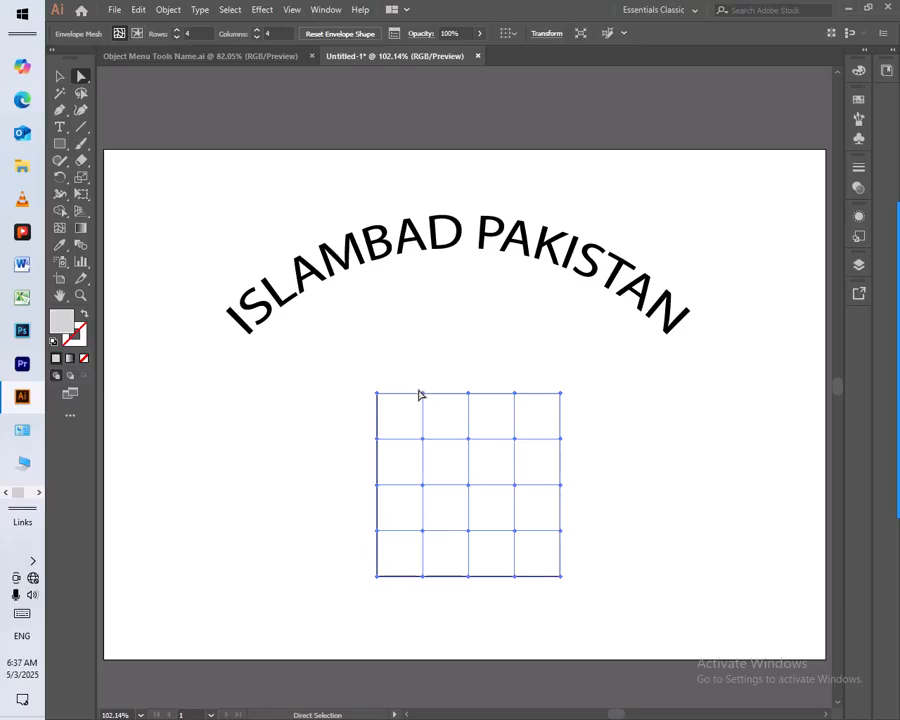
{"action": "left_click", "coordinate": [472, 396]}
{"action": "left_click", "coordinate": [467, 394]}
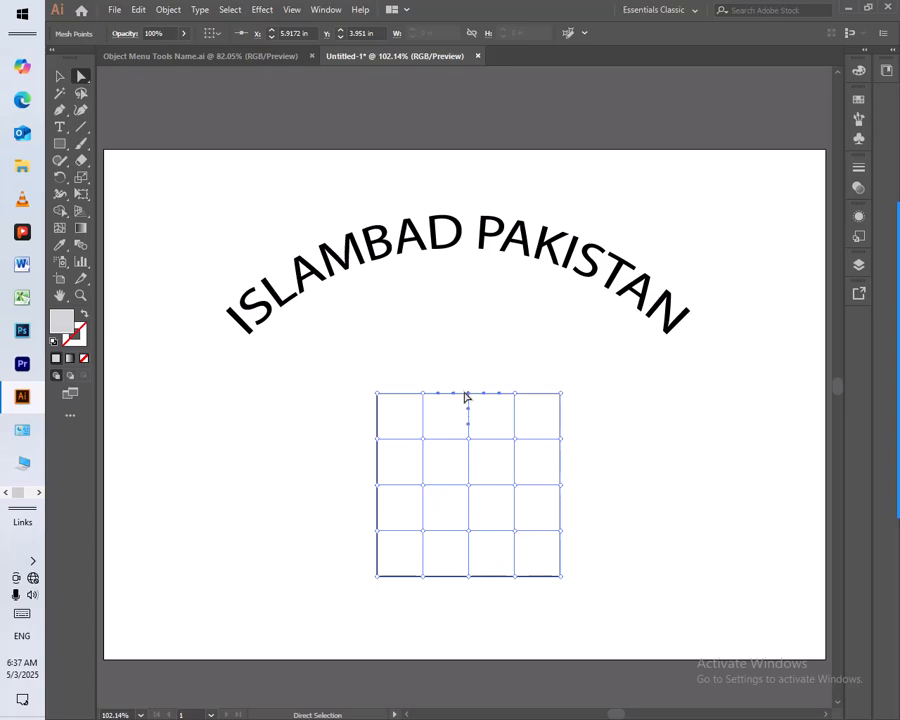
{"action": "left_click_drag", "start_coordinate": [470, 394], "coordinate": [469, 342]}
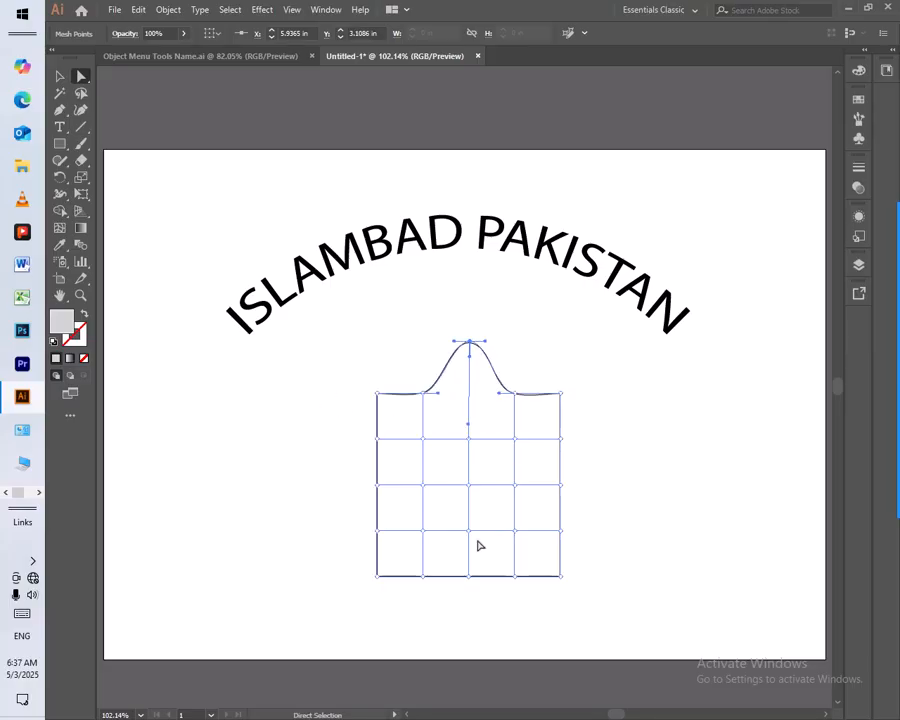
{"action": "left_click_drag", "start_coordinate": [485, 597], "coordinate": [468, 632]}
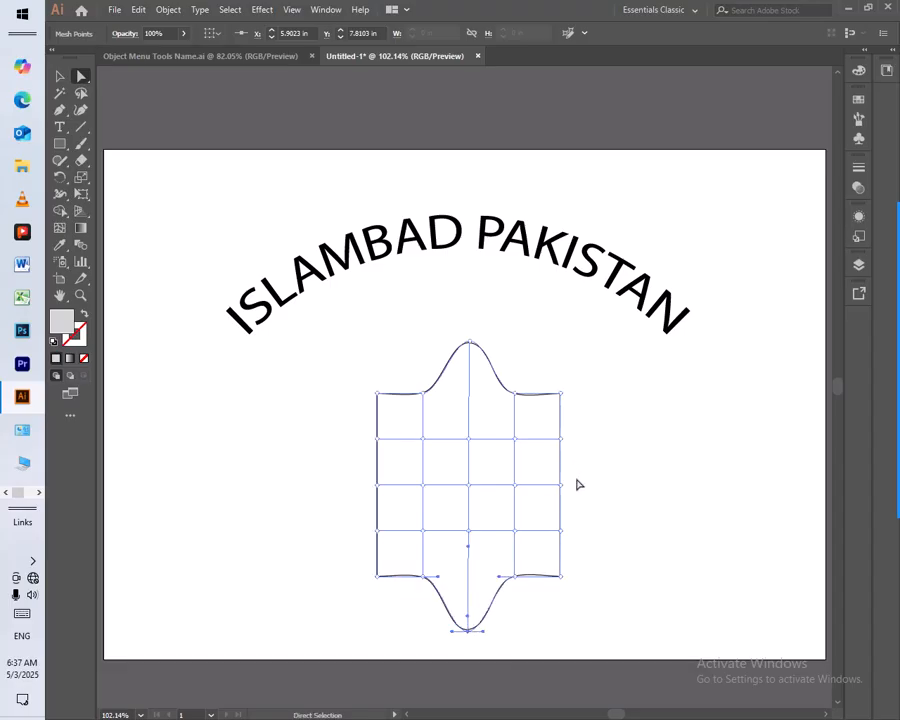
{"action": "mouse_move", "coordinate": [590, 474]}
{"action": "left_mouse_down"}
{"action": "mouse_move", "coordinate": [538, 500]}
{"action": "mouse_move", "coordinate": [606, 484]}
{"action": "left_mouse_up"}
{"action": "left_click_drag", "start_coordinate": [328, 456], "coordinate": [322, 485]}
{"action": "left_click", "coordinate": [651, 546]}
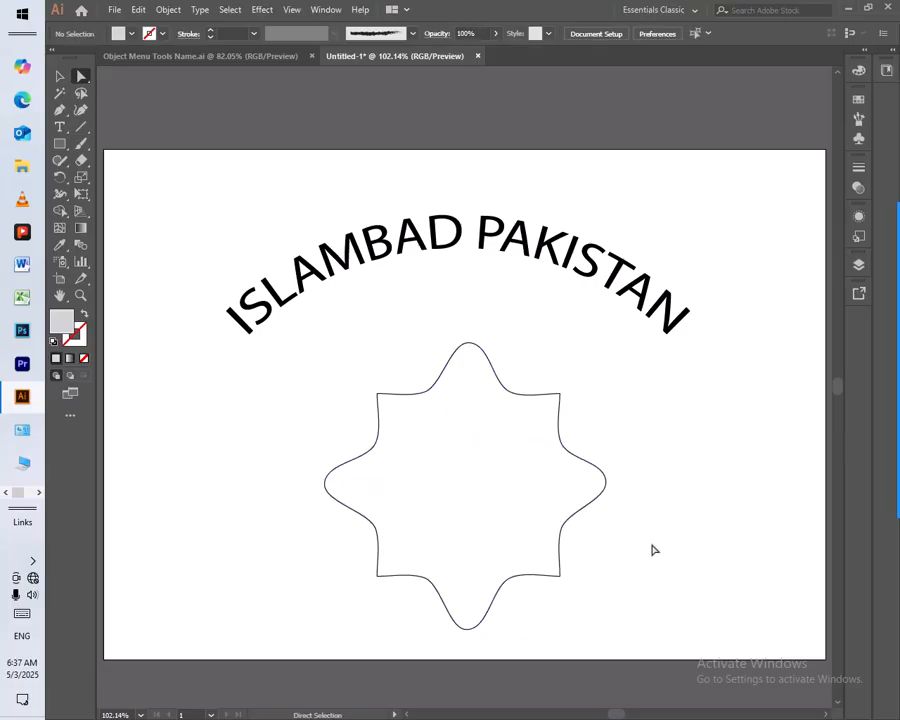
{"action": "left_click_drag", "start_coordinate": [405, 613], "coordinate": [467, 625]}
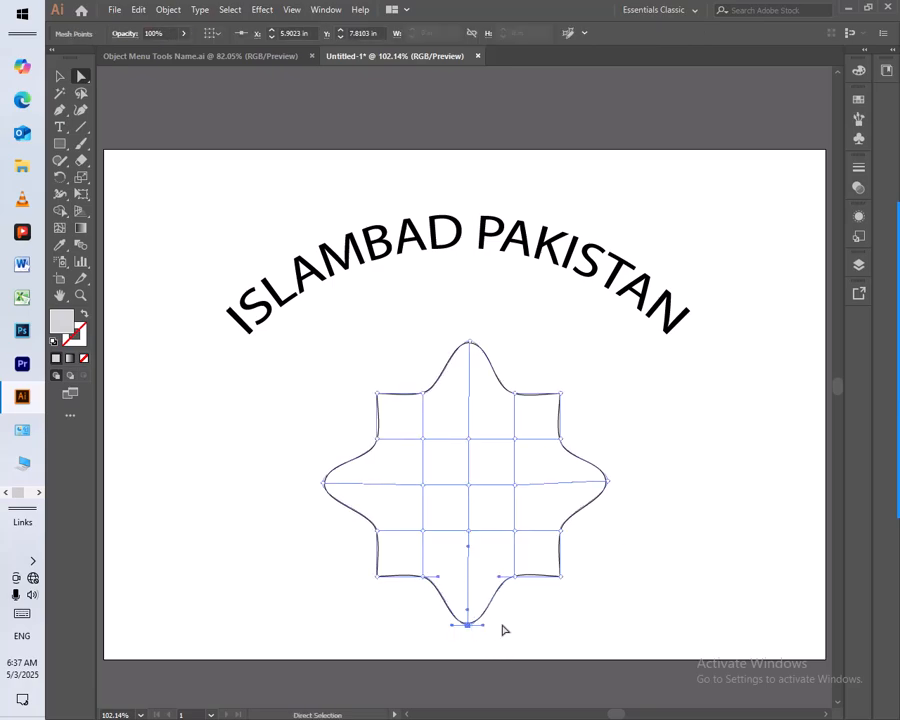
{"action": "left_click", "coordinate": [640, 539]}
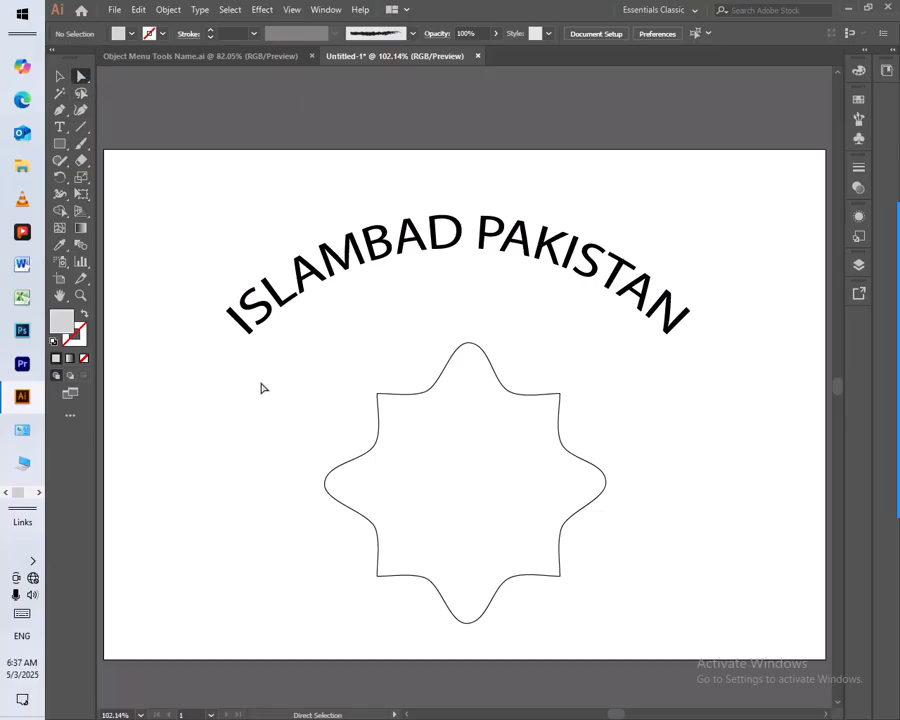
Move the arced text and the star-shaped mesh object together to the upper right of the artboard and deselect them
{"action": "left_click", "coordinate": [60, 78]}
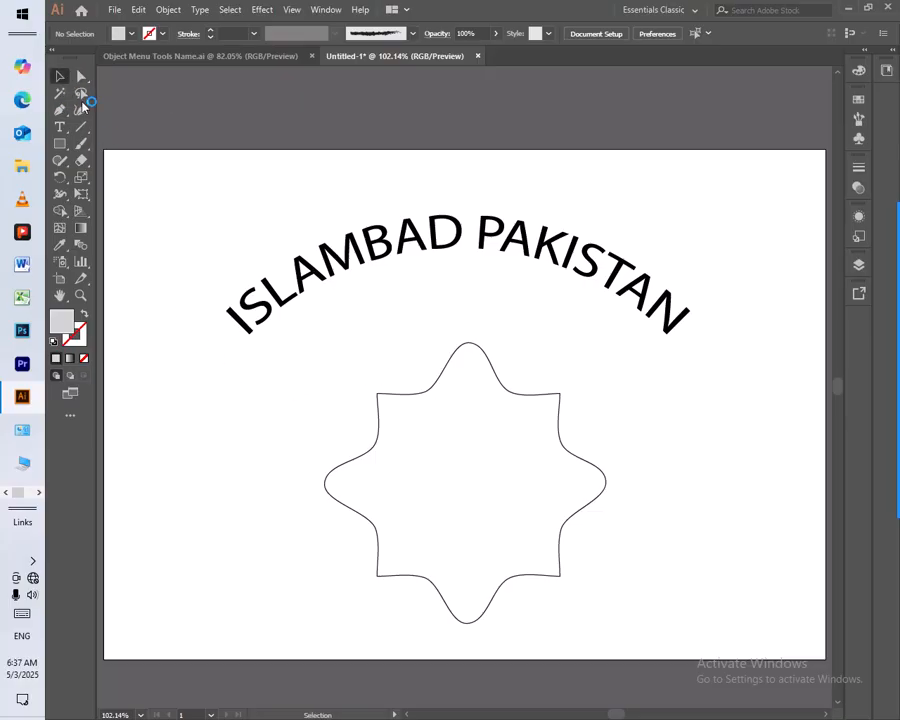
{"action": "left_click_drag", "start_coordinate": [213, 250], "coordinate": [491, 577]}
{"action": "left_click_drag", "start_coordinate": [454, 242], "coordinate": [590, 185]}
{"action": "left_click", "coordinate": [193, 311]}
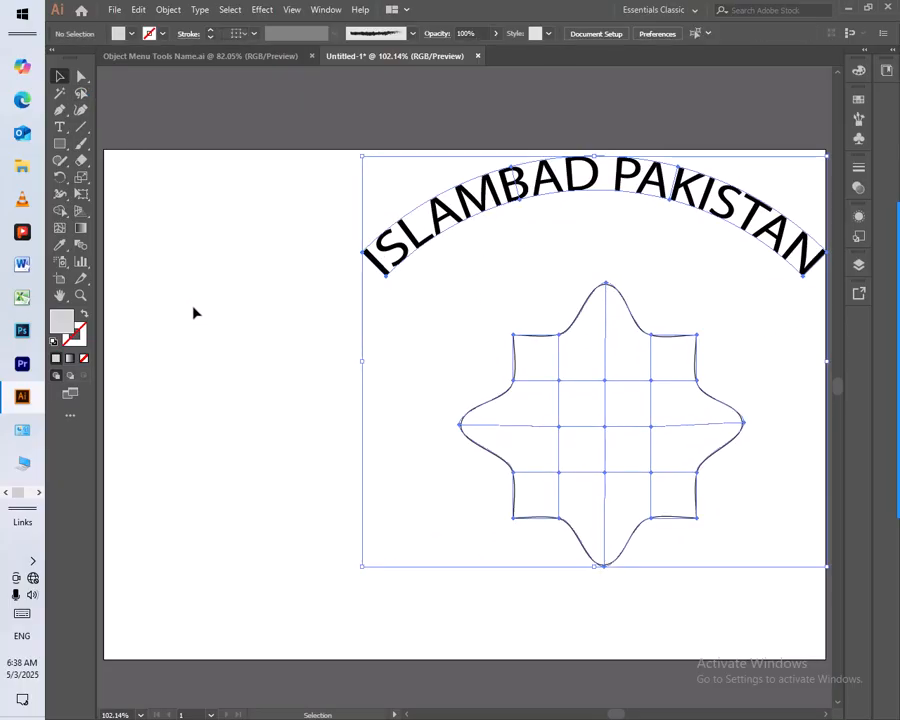
{"action": "left_click", "coordinate": [166, 10]}
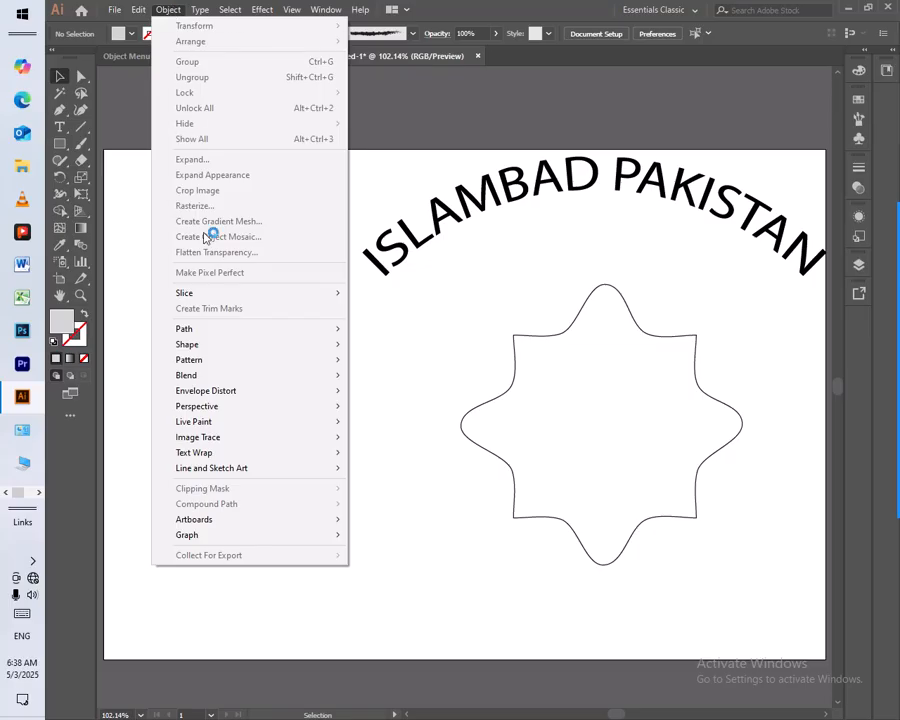
{"action": "mouse_move", "coordinate": [213, 392]}
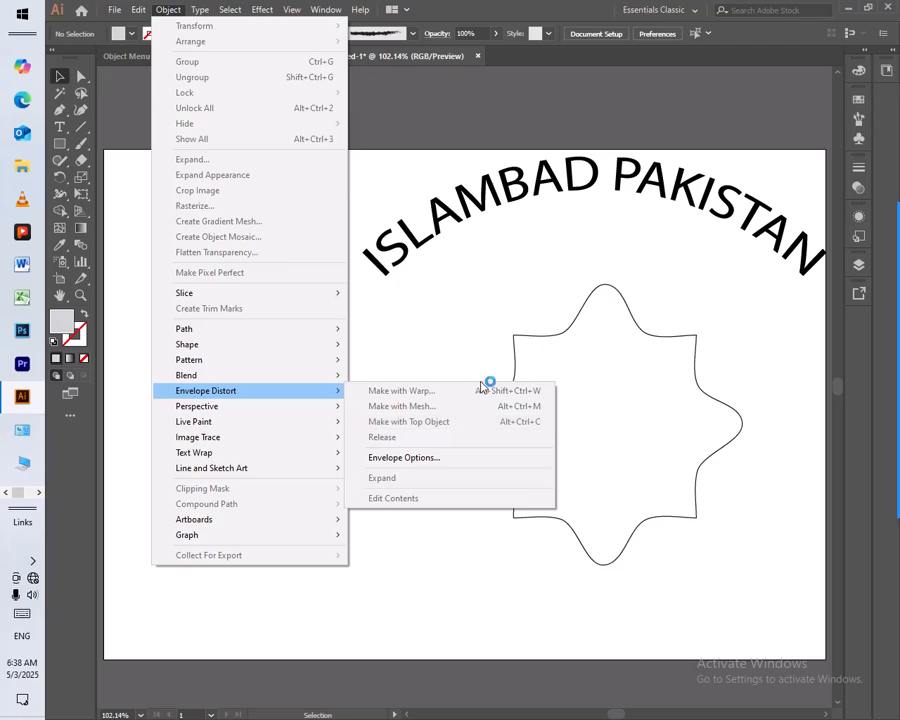
{"action": "left_click", "coordinate": [484, 310]}
{"action": "left_click_drag", "start_coordinate": [483, 306], "coordinate": [563, 524]}
{"action": "left_click", "coordinate": [170, 10]}
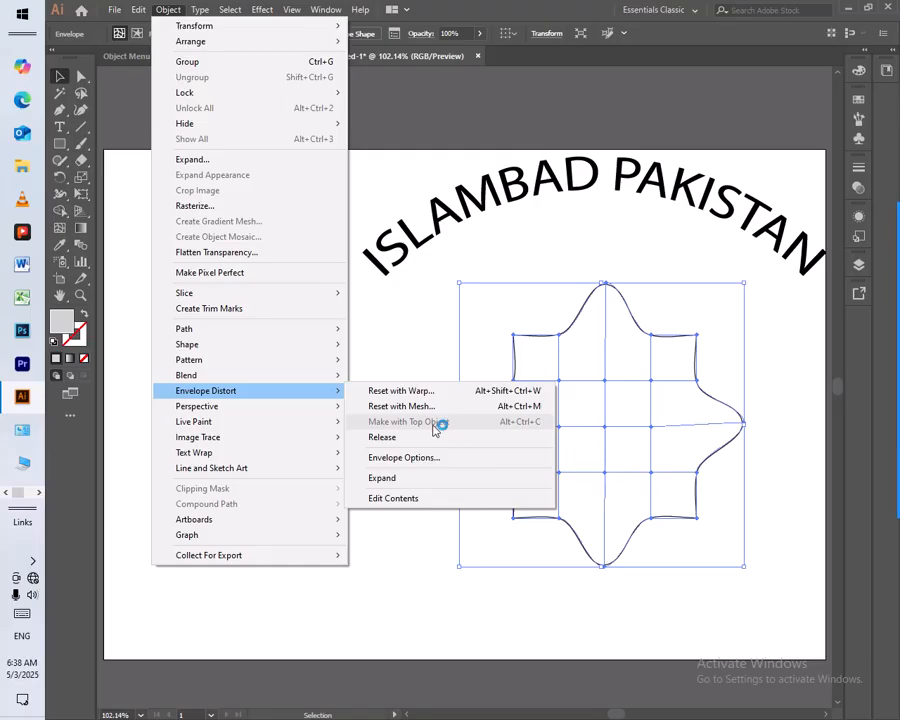
{"action": "left_click", "coordinate": [449, 397]}
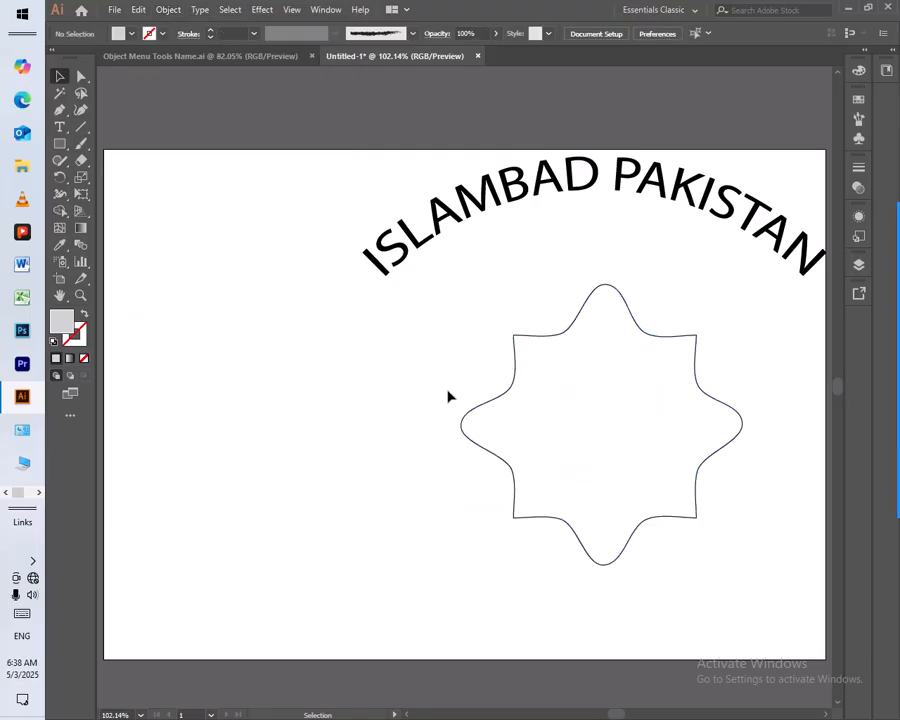
{"action": "left_click", "coordinate": [60, 144]}
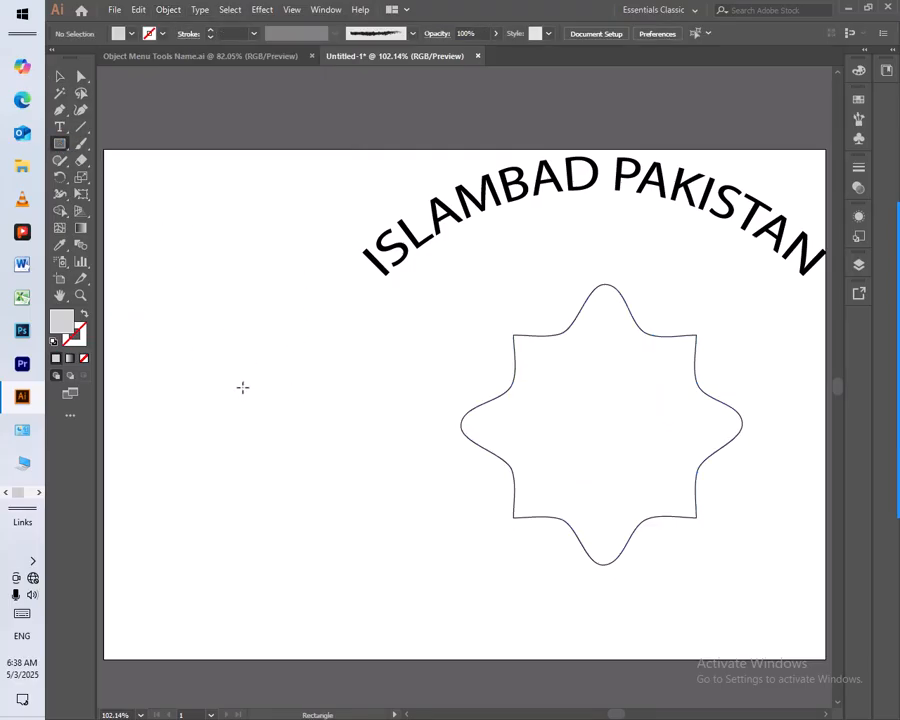
{"action": "mouse_move", "coordinate": [187, 368]}
{"action": "left_mouse_down"}
{"action": "mouse_move", "coordinate": [307, 462]}
{"action": "mouse_move", "coordinate": [325, 492]}
{"action": "left_mouse_up"}
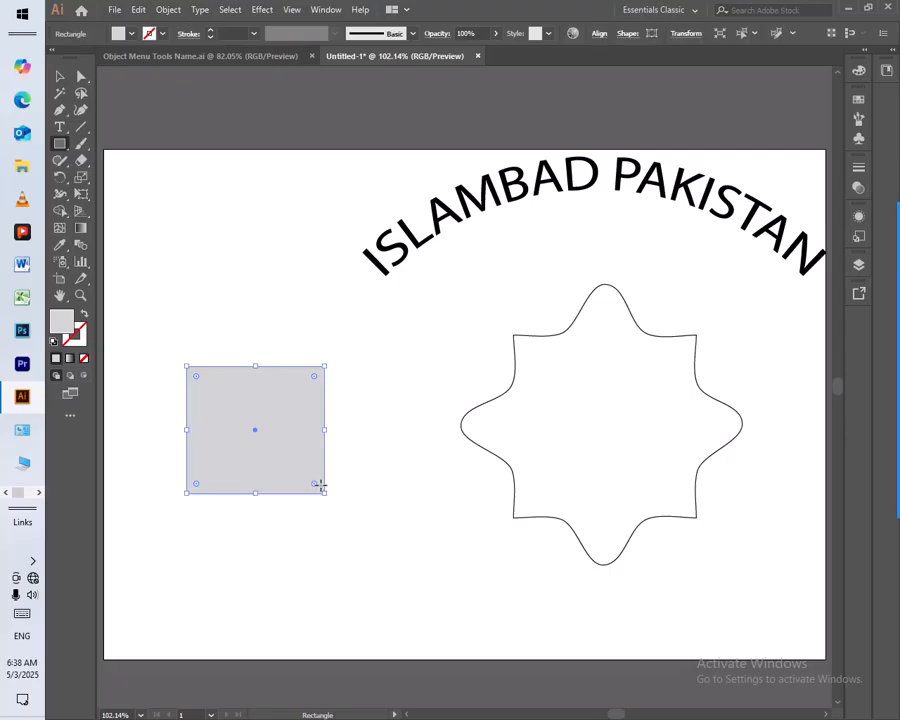
{"action": "left_click", "coordinate": [54, 341]}
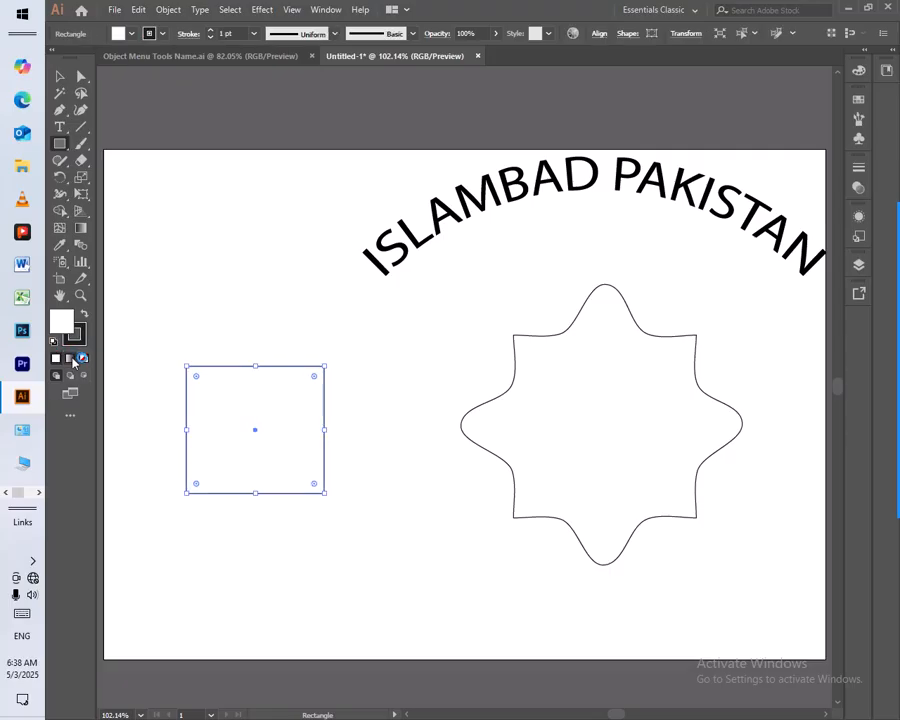
{"action": "left_click", "coordinate": [83, 359]}
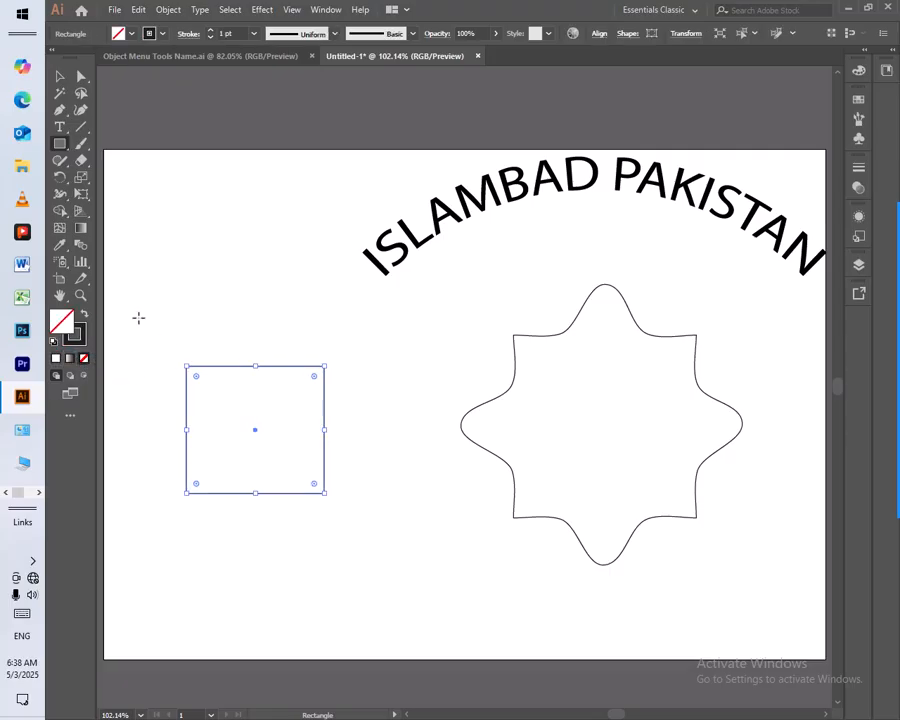
{"action": "left_click", "coordinate": [59, 76]}
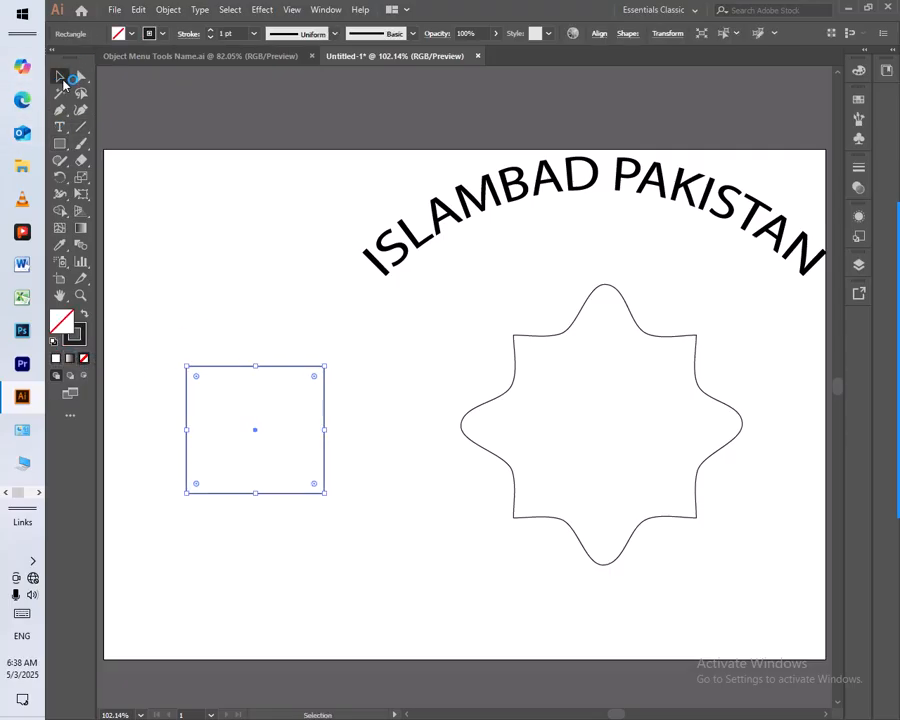
{"action": "left_click", "coordinate": [233, 416]}
{"action": "left_click_drag", "start_coordinate": [227, 366], "coordinate": [198, 355]}
{"action": "left_click_drag", "start_coordinate": [301, 323], "coordinate": [222, 480]}
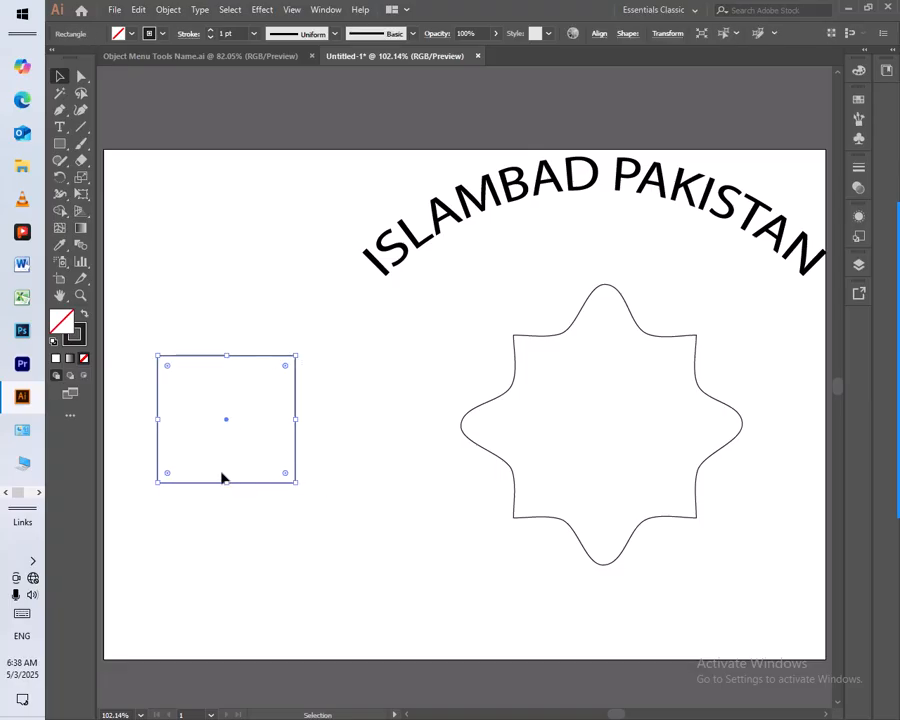
{"action": "key", "text": "Delete"}
Duplicate the star-shaped mesh object horizontally, placing the copy directly to the left of the original, and deselect it
{"action": "left_click_drag", "start_coordinate": [401, 376], "coordinate": [490, 485]}
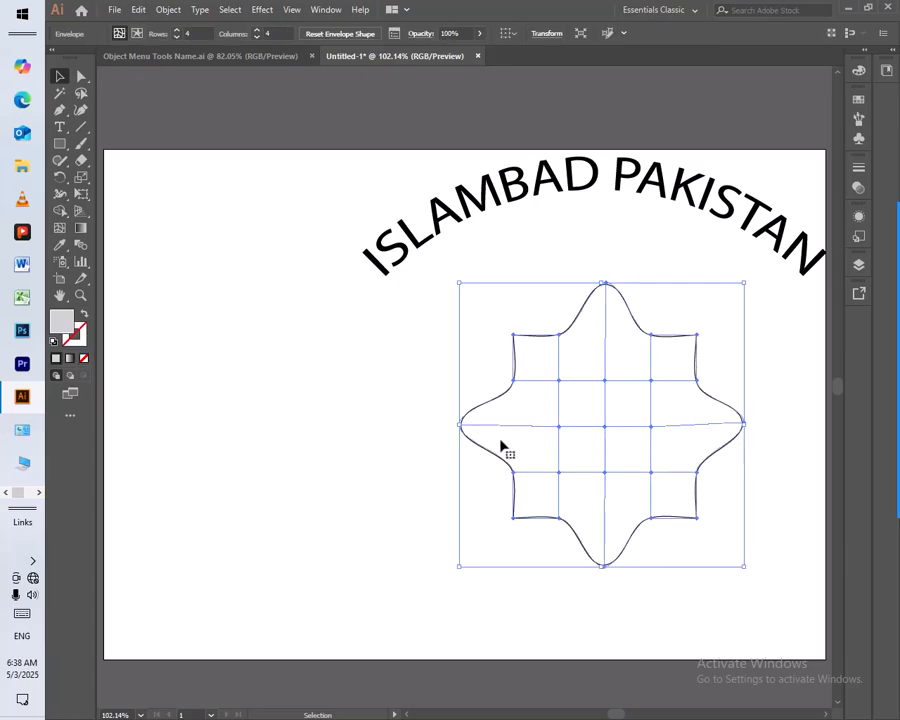
{"action": "left_click_drag", "start_coordinate": [492, 400], "coordinate": [198, 406]}
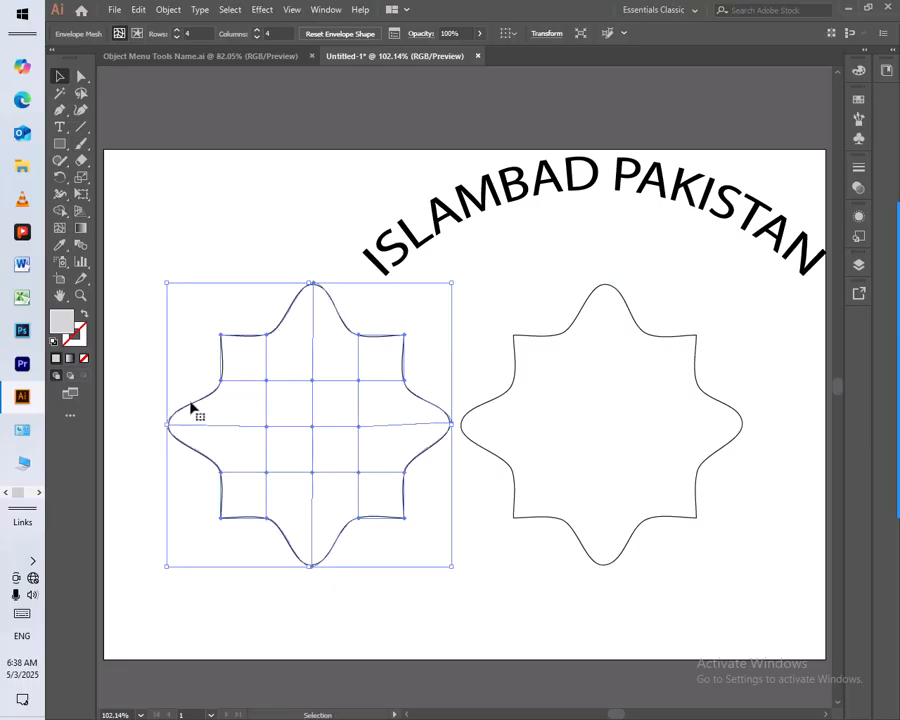
{"action": "left_click", "coordinate": [140, 365]}
Distort the two star-shaped objects together with the Envelope Distort command Make with Top Object, then clear the selection
{"action": "left_click_drag", "start_coordinate": [150, 368], "coordinate": [590, 573]}
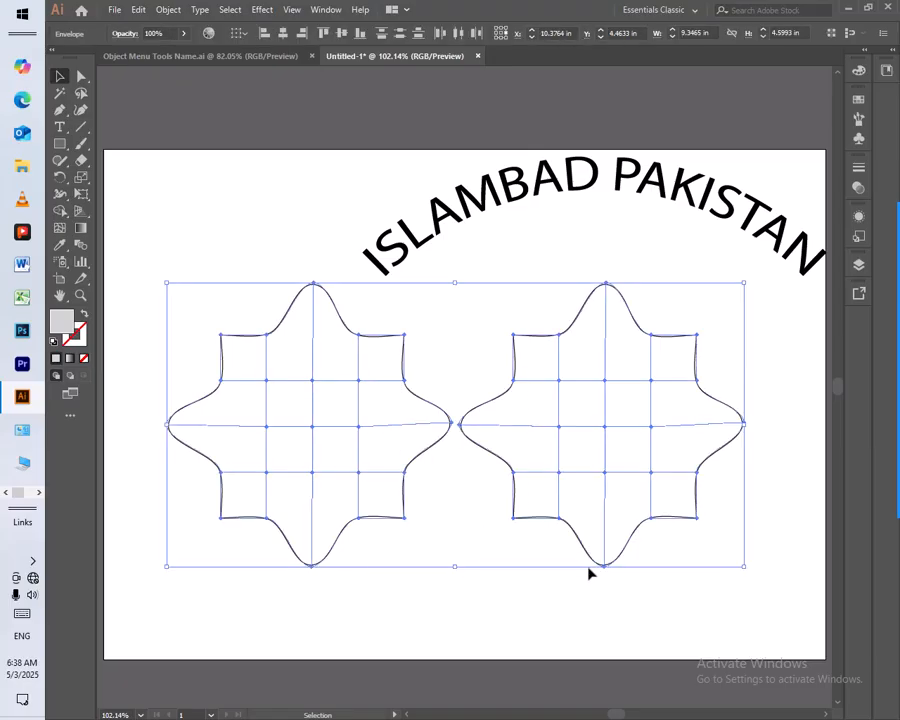
{"action": "left_click", "coordinate": [168, 10]}
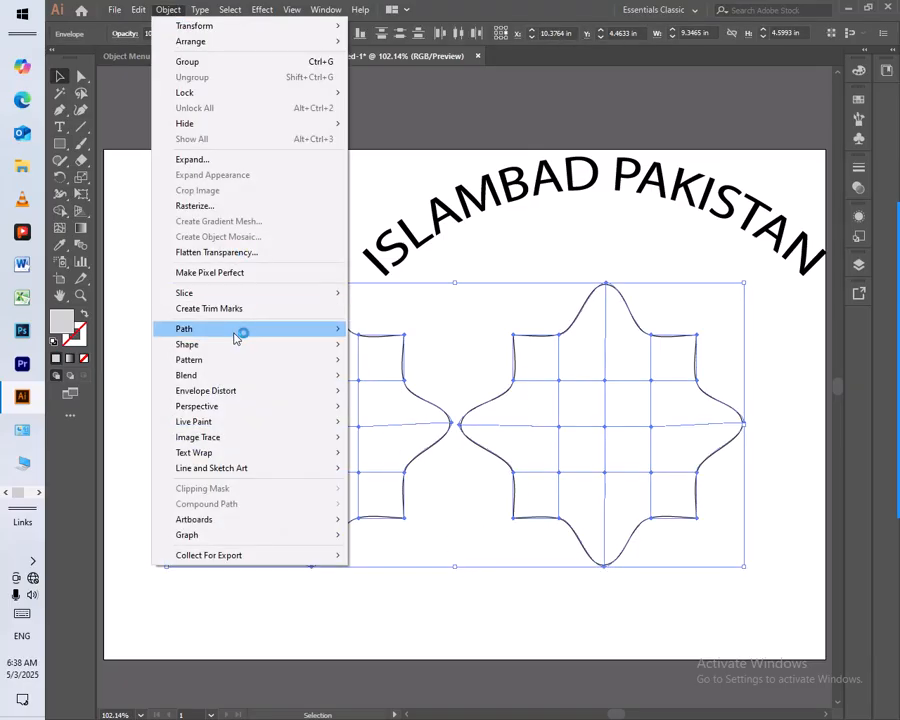
{"action": "mouse_move", "coordinate": [200, 391]}
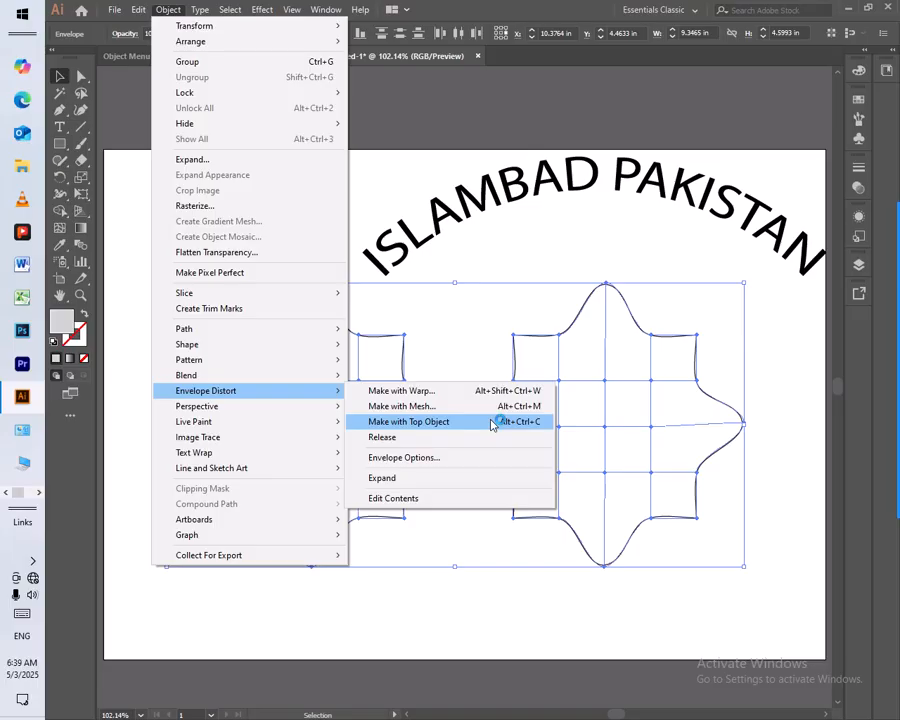
{"action": "left_click", "coordinate": [491, 422]}
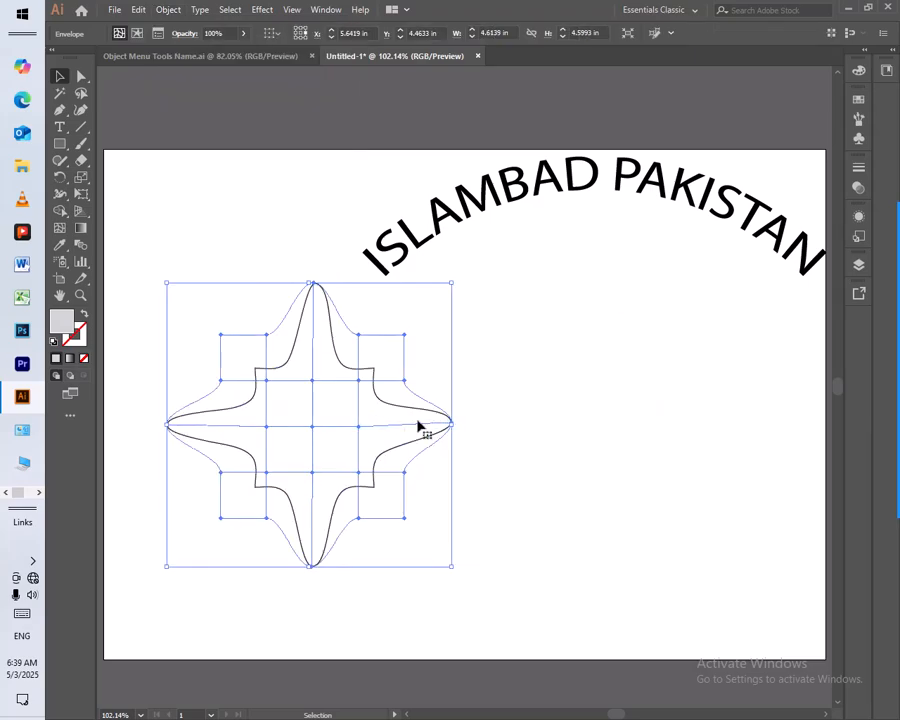
{"action": "left_click", "coordinate": [556, 479]}
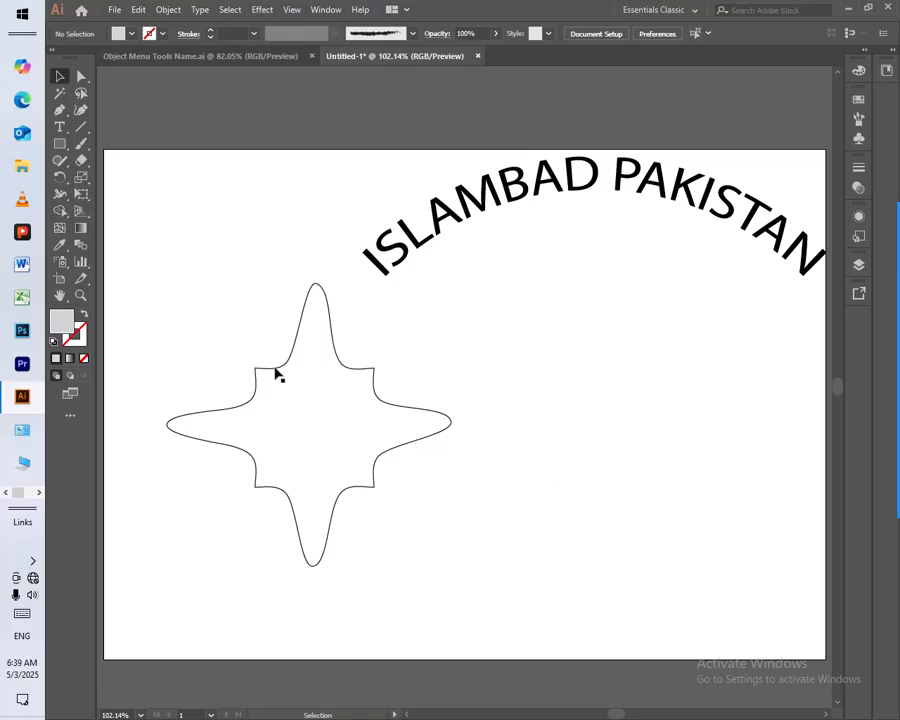
Release the envelope distortion of the narrow-pointed star and deselect the separated parts
{"action": "left_click_drag", "start_coordinate": [244, 374], "coordinate": [446, 546]}
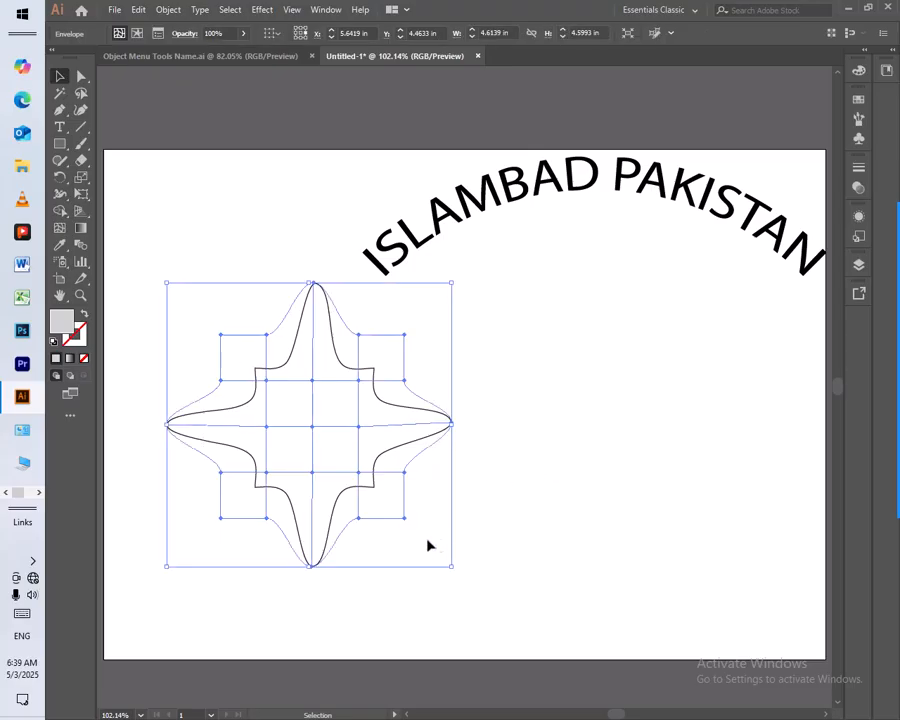
{"action": "left_click", "coordinate": [167, 9]}
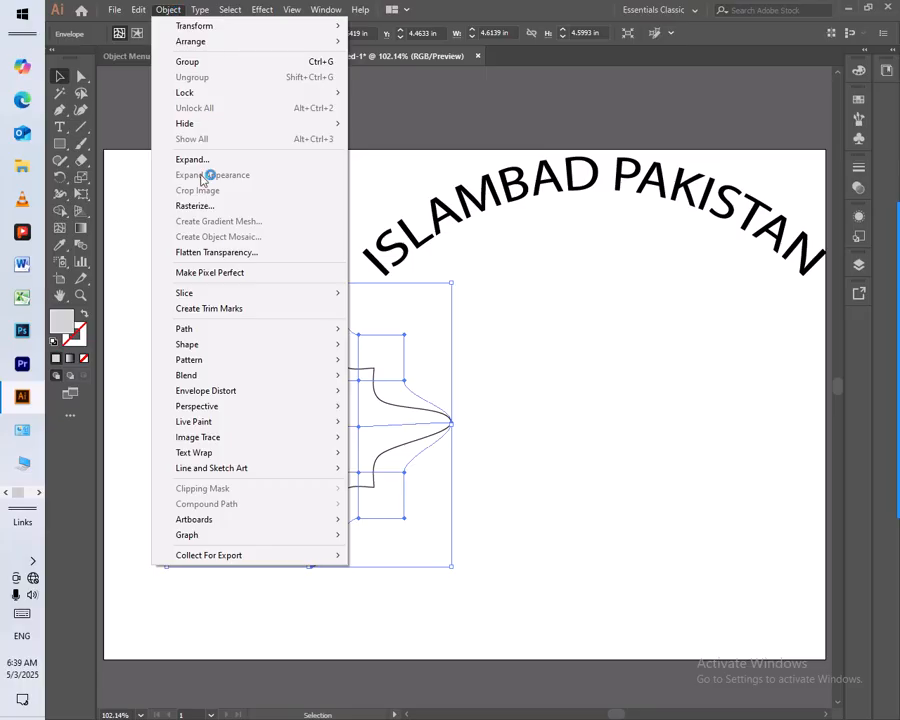
{"action": "mouse_move", "coordinate": [222, 395]}
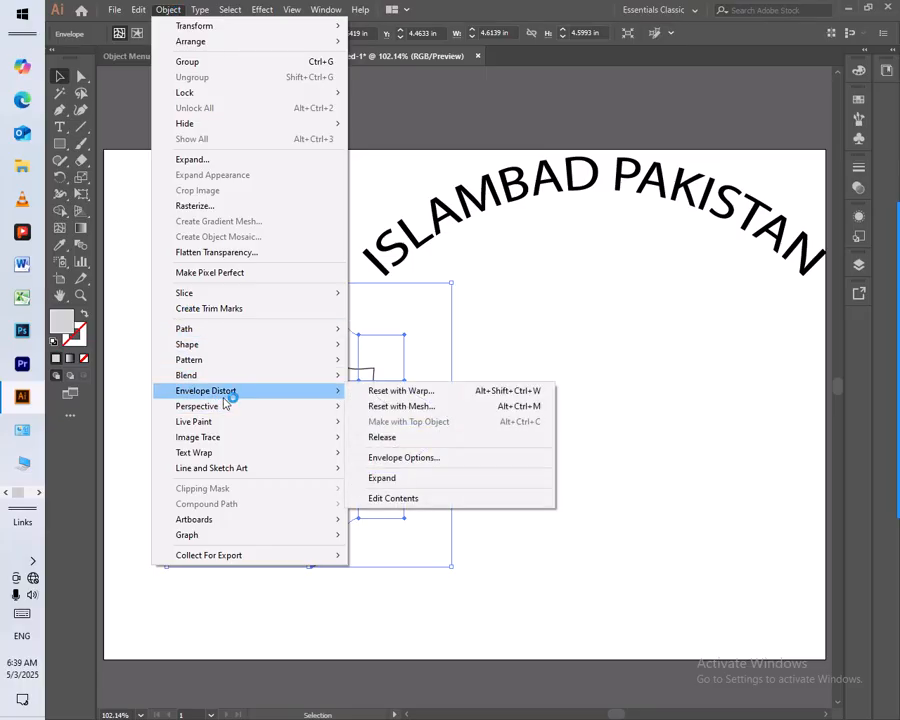
{"action": "left_click", "coordinate": [418, 440]}
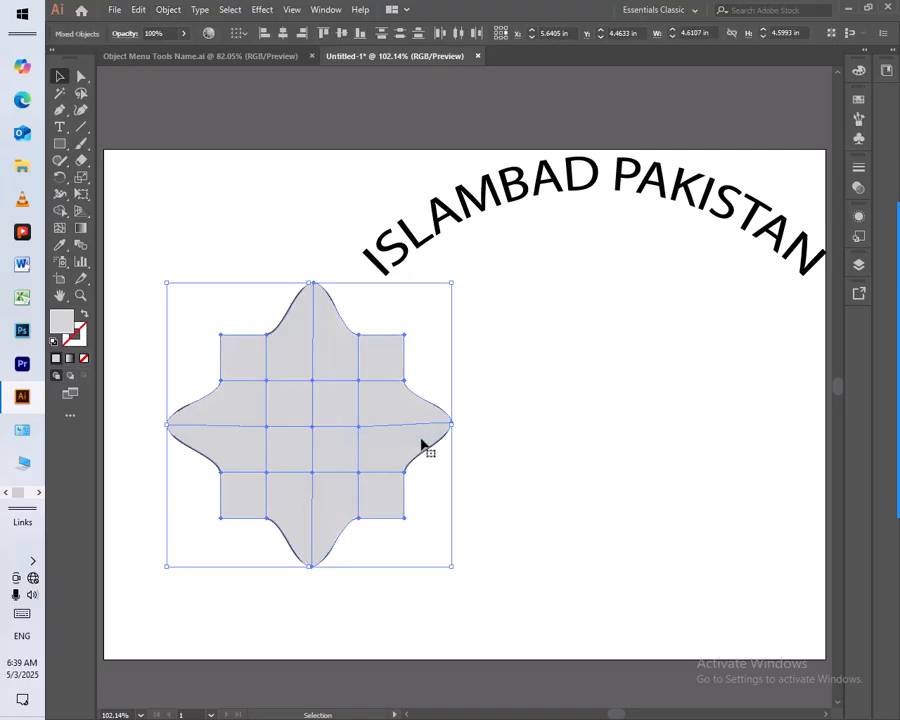
{"action": "left_click", "coordinate": [504, 428]}
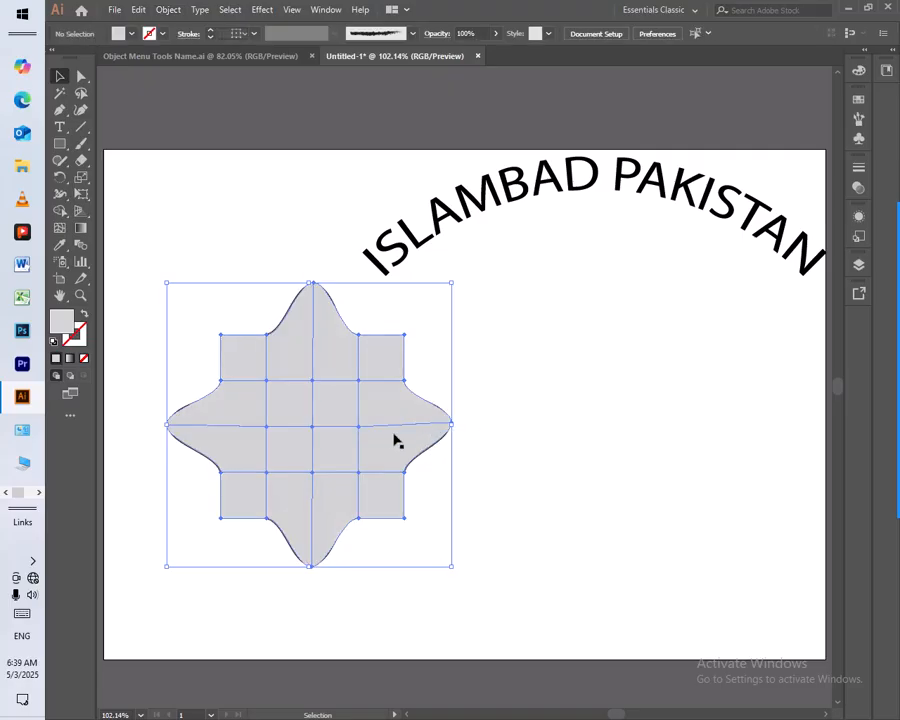
Move the released grey mesh shape off the outlined star to the empty area on its right and deselect everything
{"action": "left_click", "coordinate": [302, 436]}
{"action": "left_click_drag", "start_coordinate": [276, 420], "coordinate": [500, 468]}
{"action": "left_click_drag", "start_coordinate": [558, 548], "coordinate": [657, 531]}
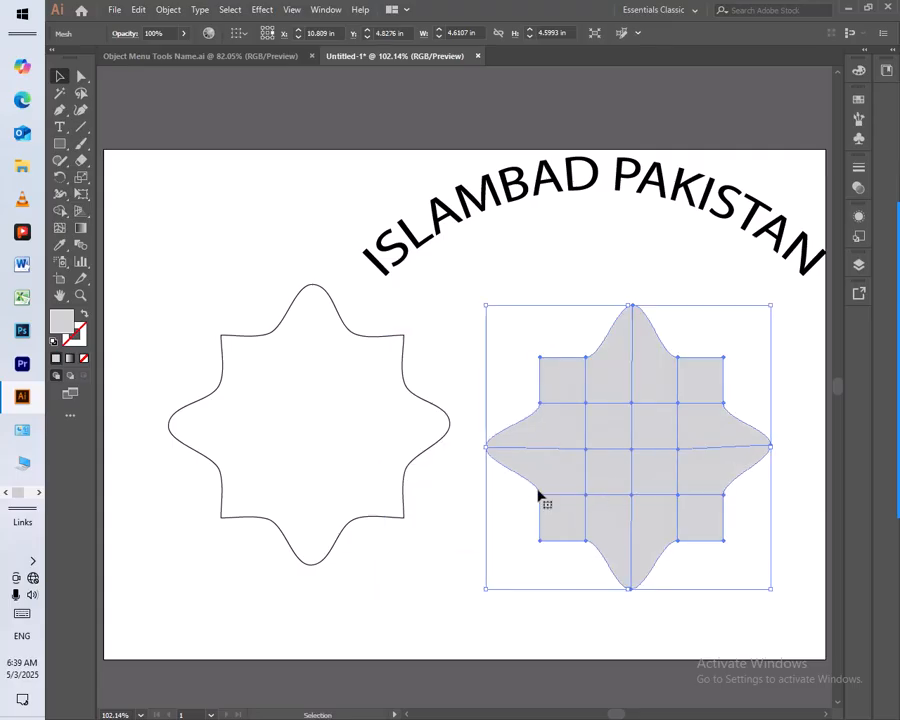
{"action": "left_click", "coordinate": [219, 470]}
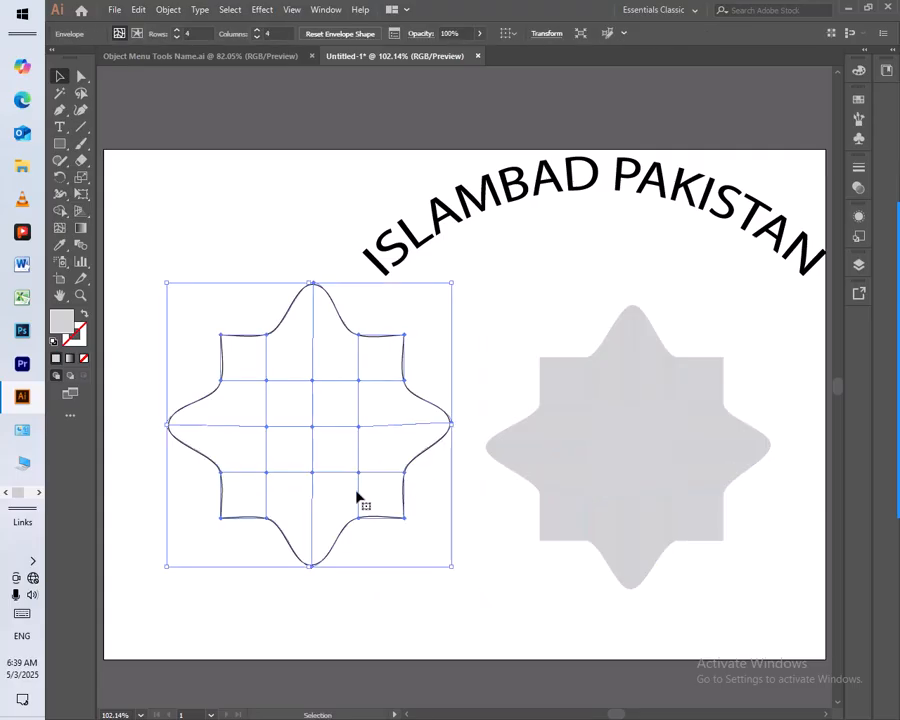
{"action": "left_click", "coordinate": [593, 505]}
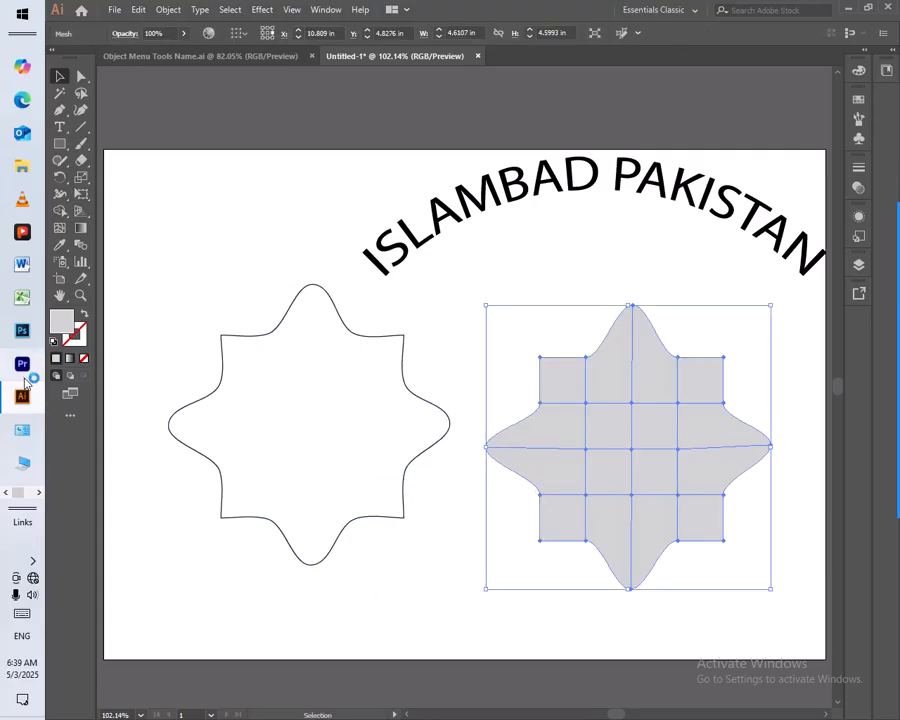
{"action": "left_click", "coordinate": [380, 570]}
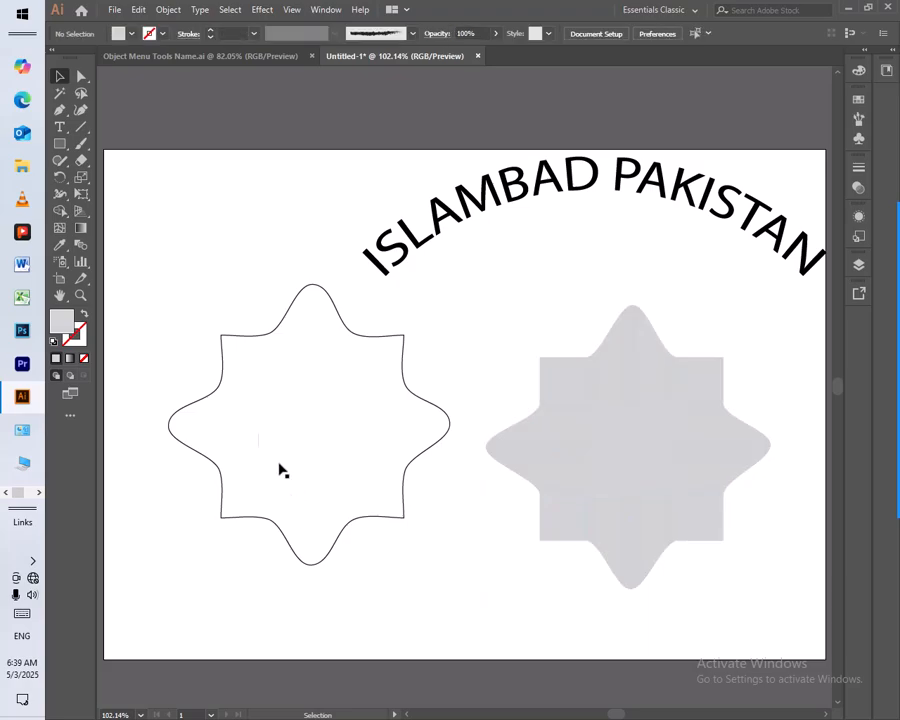
Move the arced "ISLAMBAD PAKISTAN" text to the left so it sits above the gap between the two star shapes
{"action": "left_click", "coordinate": [168, 10]}
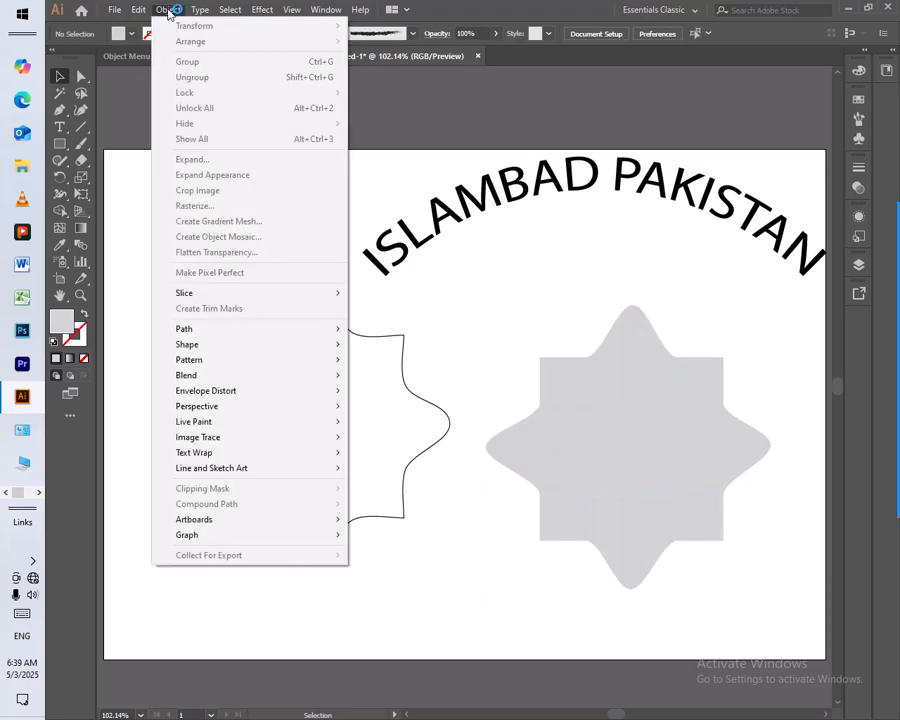
{"action": "mouse_move", "coordinate": [250, 396]}
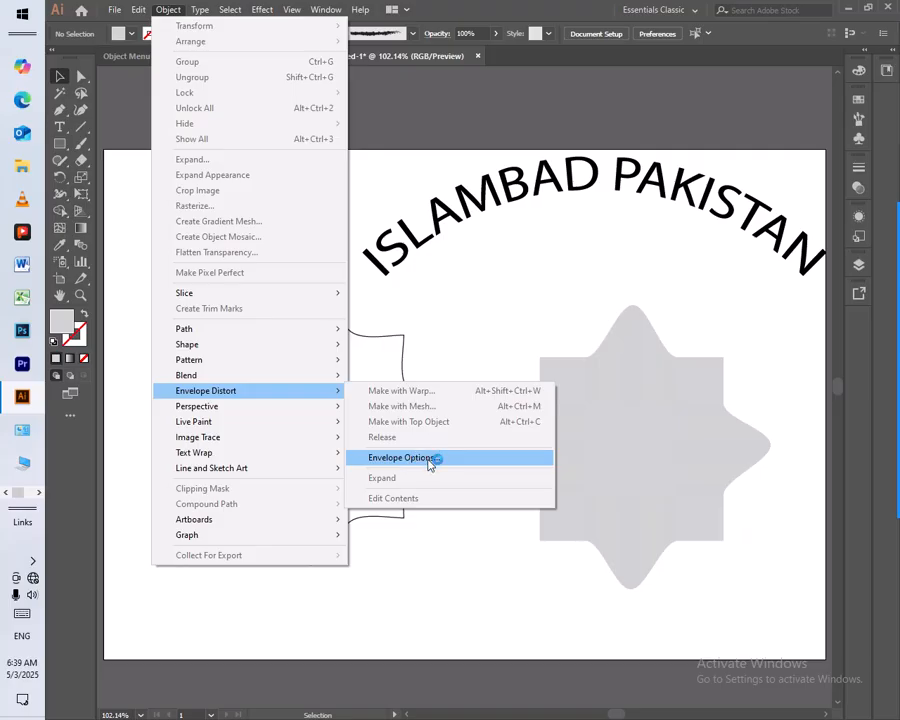
{"action": "left_click", "coordinate": [413, 252]}
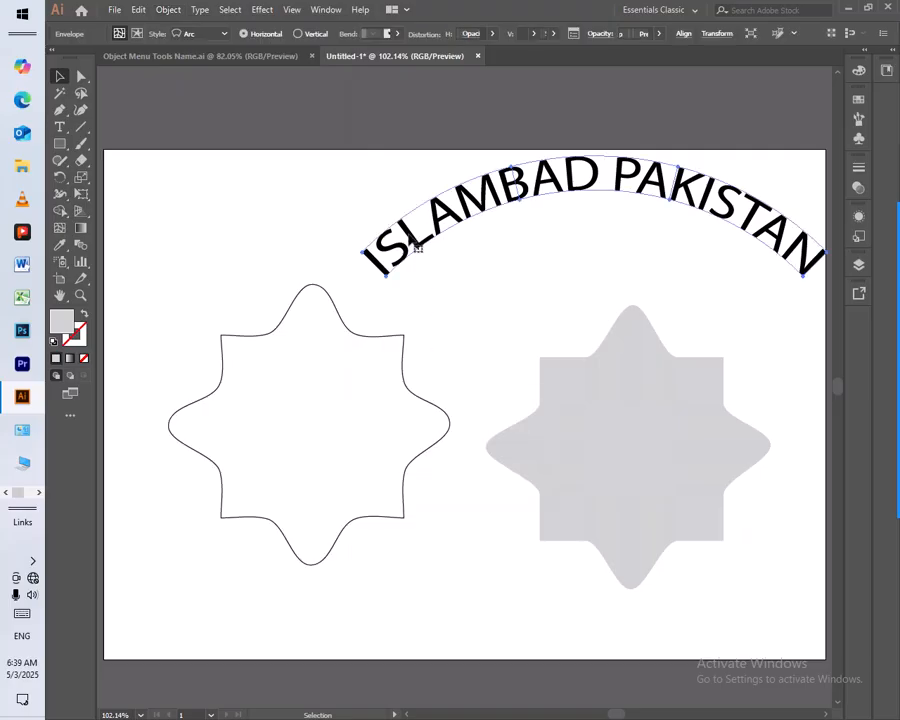
{"action": "left_click_drag", "start_coordinate": [452, 211], "coordinate": [352, 221]}
Open the Envelope Options for the arced "ISLAMBAD PAKISTAN" text and move the dialog clear of the lettering
{"action": "key", "text": "z"}
{"action": "left_click", "coordinate": [466, 234]}
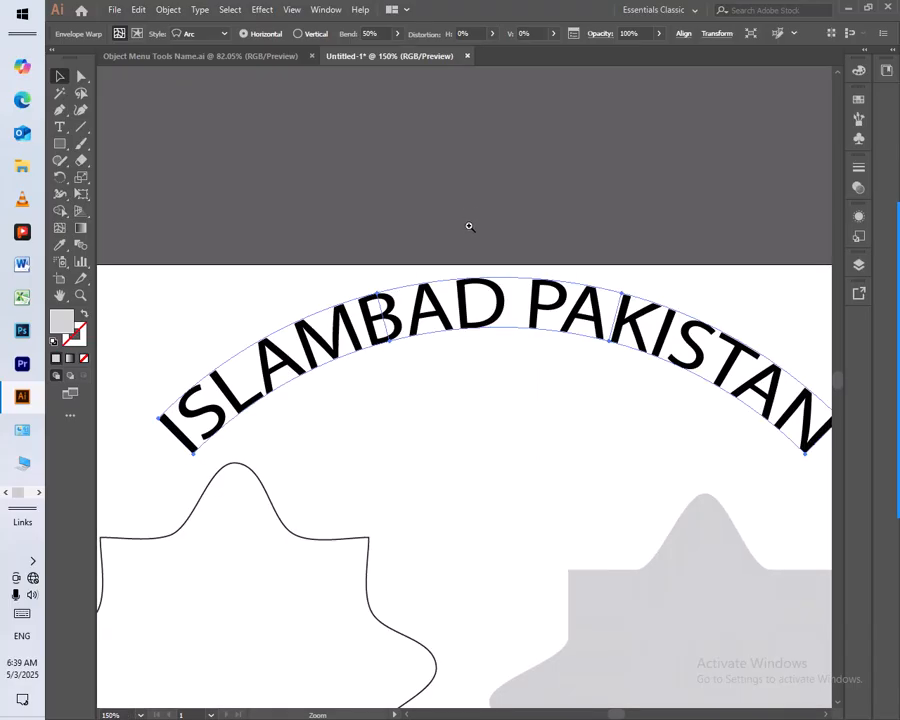
{"action": "left_click", "coordinate": [506, 372]}
{"action": "left_click", "coordinate": [508, 376]}
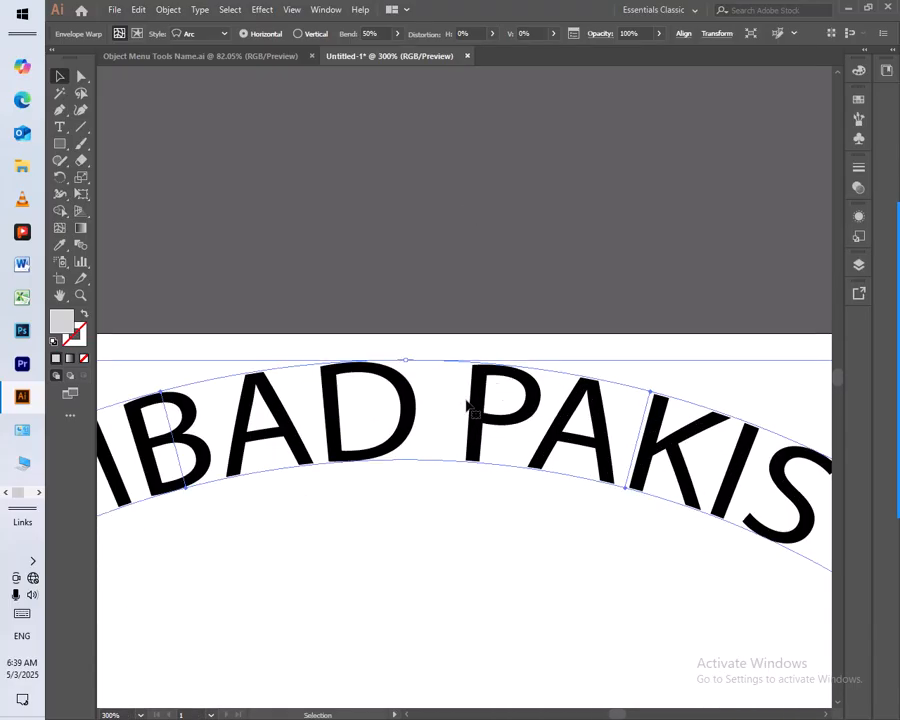
{"action": "left_click", "coordinate": [388, 502]}
{"action": "left_click", "coordinate": [397, 455]}
{"action": "left_click", "coordinate": [167, 12]}
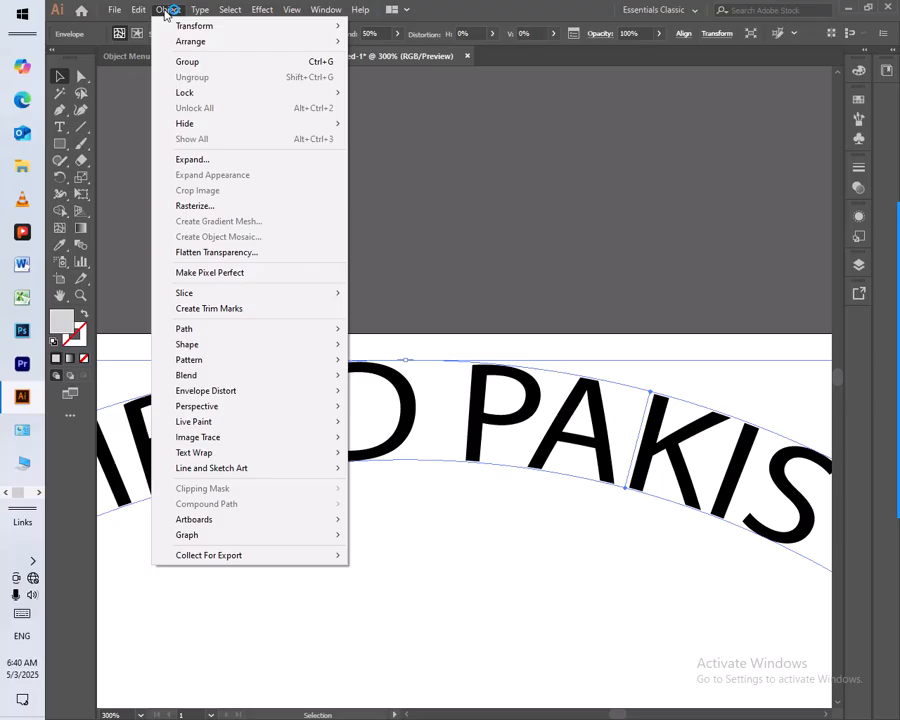
{"action": "left_click", "coordinate": [233, 391]}
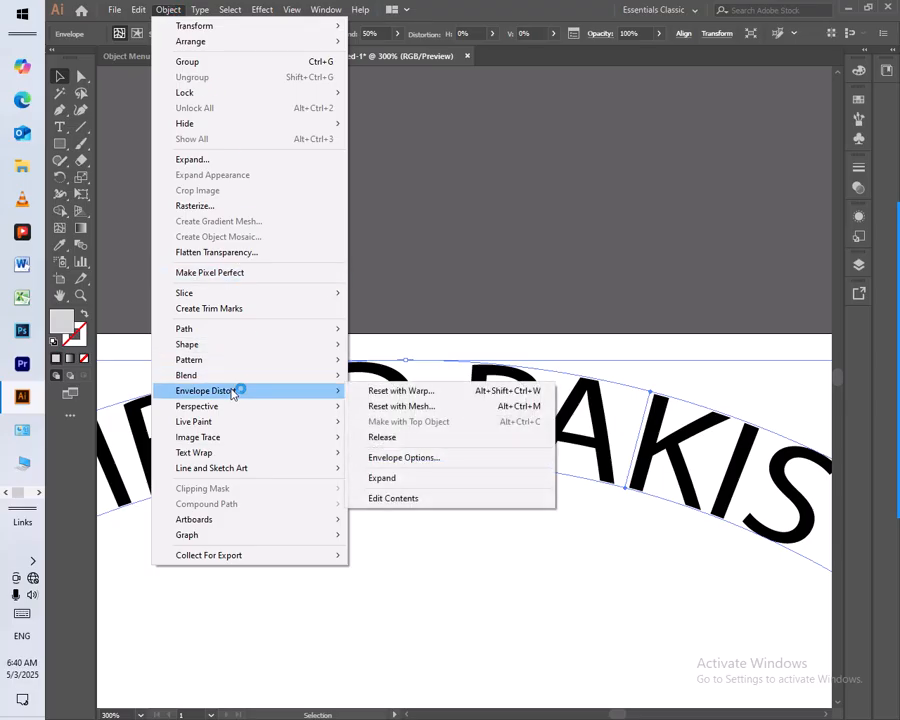
{"action": "left_click", "coordinate": [456, 458]}
{"action": "left_click_drag", "start_coordinate": [675, 277], "coordinate": [700, 71]}
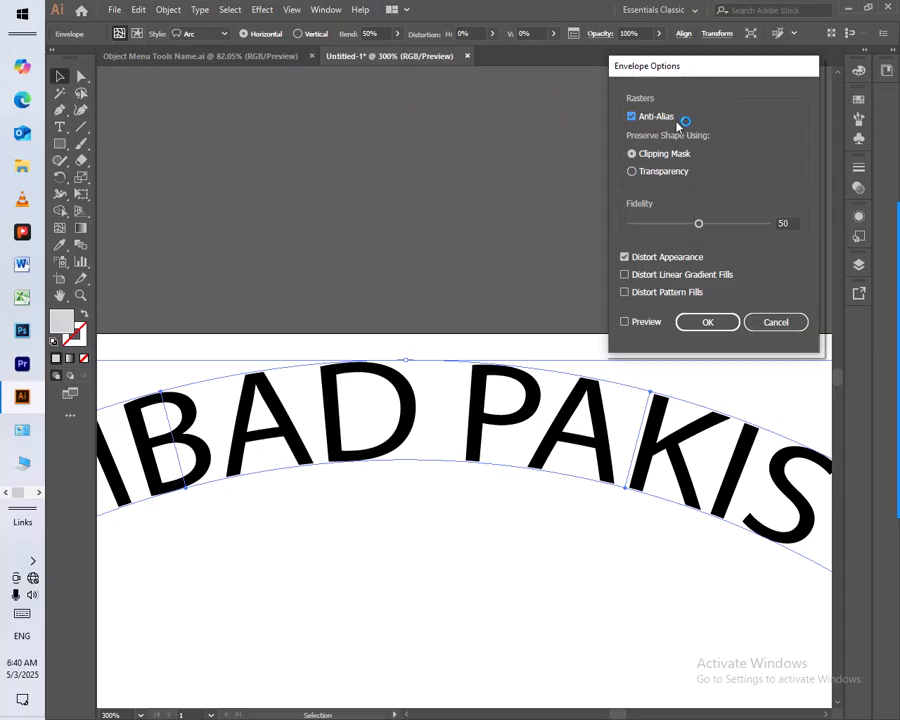
Raise the envelope fidelity to 62 and toggle the preview to compare the effect on the arced text
{"action": "left_click", "coordinate": [648, 172]}
{"action": "left_click_drag", "start_coordinate": [700, 225], "coordinate": [716, 229]}
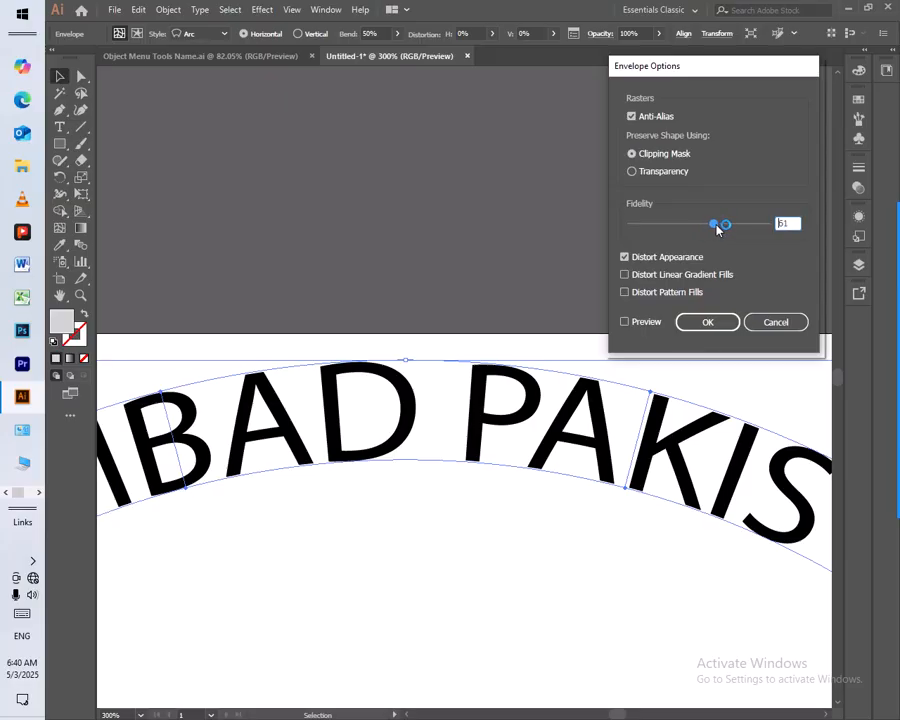
{"action": "left_click", "coordinate": [641, 324]}
{"action": "left_click", "coordinate": [643, 324]}
{"action": "left_click", "coordinate": [643, 324]}
{"action": "left_click", "coordinate": [643, 324]}
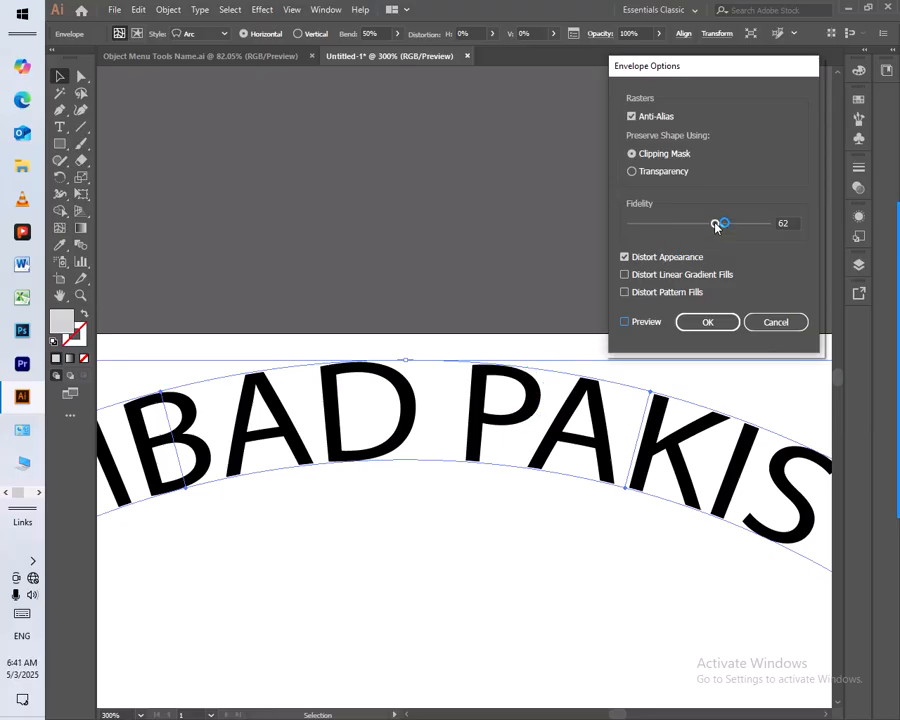
Try envelope fidelity values of 32 and 50 with the preview switched on and off, and cancel the envelope options
{"action": "left_click_drag", "start_coordinate": [716, 224], "coordinate": [674, 224]}
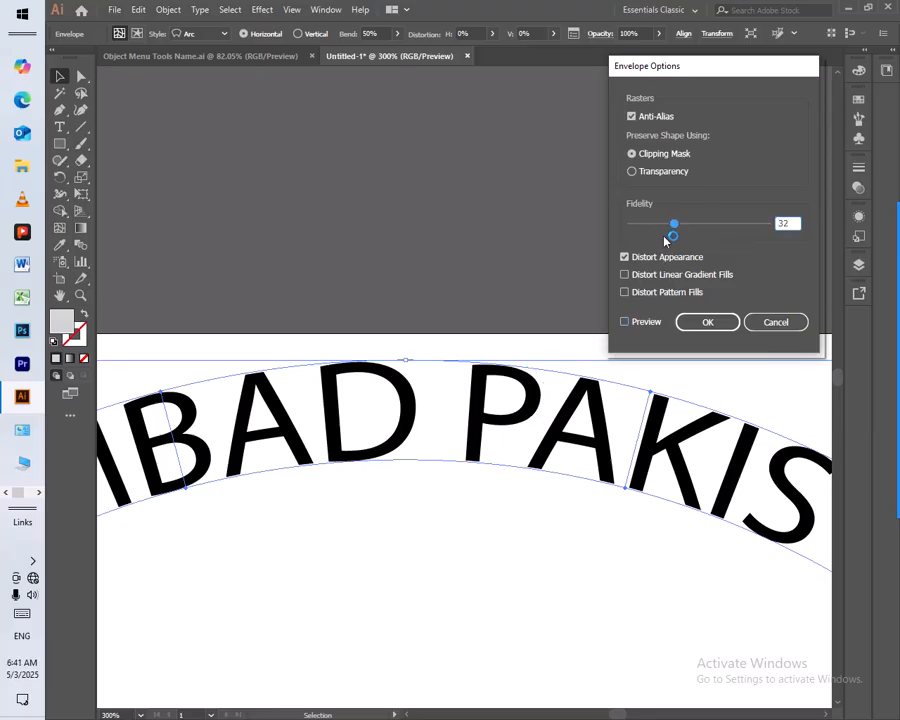
{"action": "left_click", "coordinate": [626, 322]}
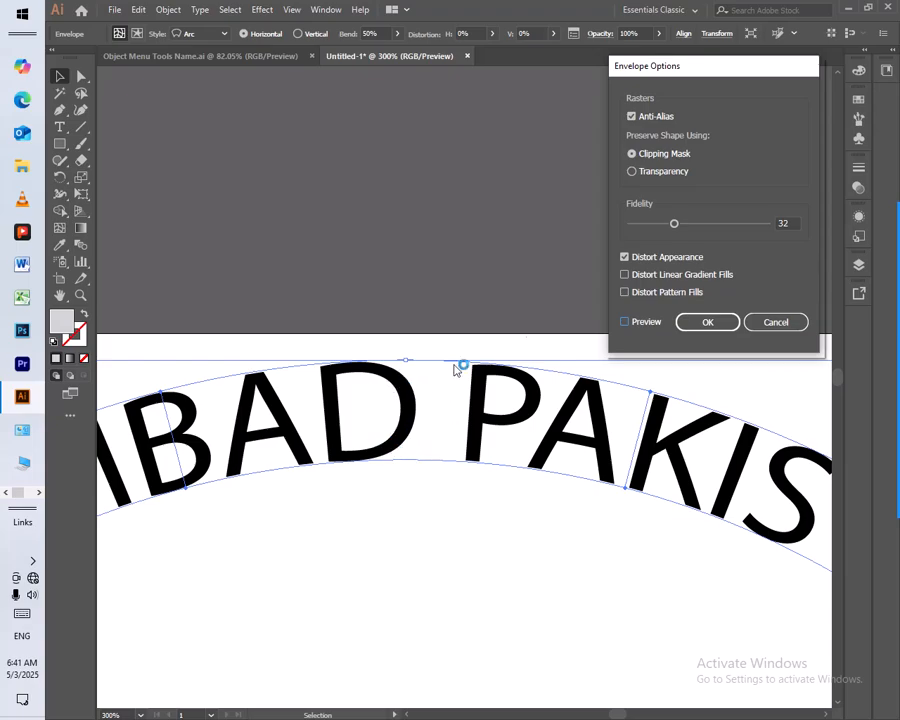
{"action": "left_click", "coordinate": [645, 325]}
{"action": "left_click_drag", "start_coordinate": [673, 223], "coordinate": [698, 226]}
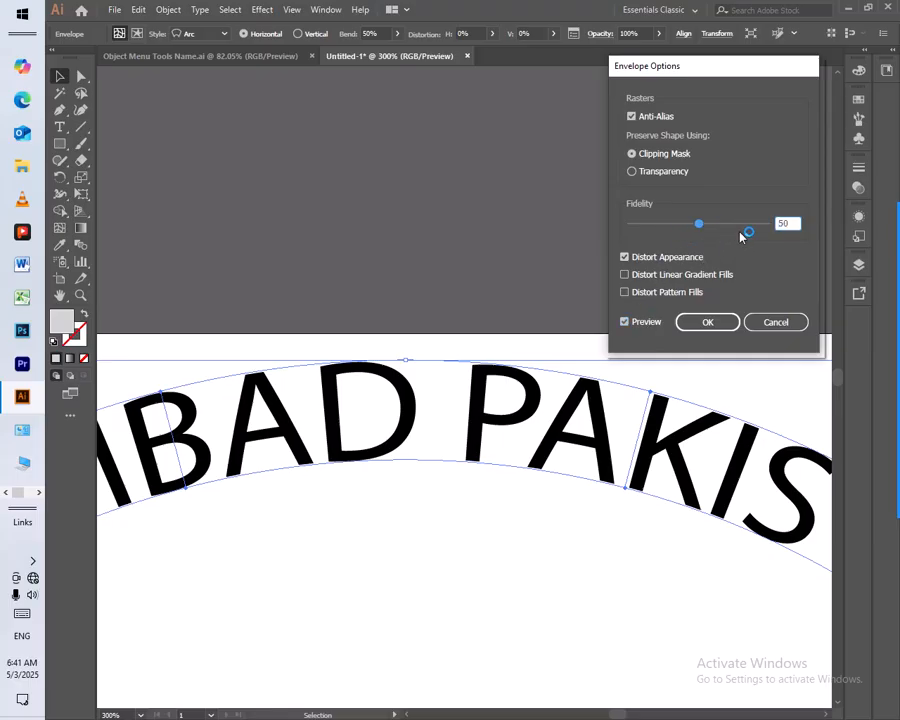
{"action": "left_click", "coordinate": [645, 323]}
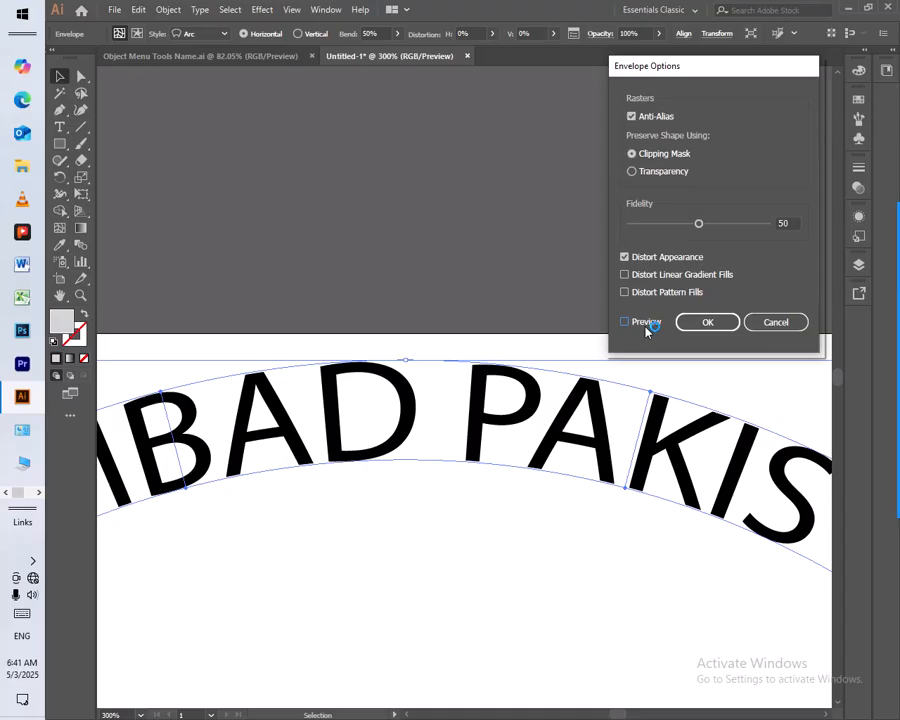
{"action": "left_click", "coordinate": [765, 324]}
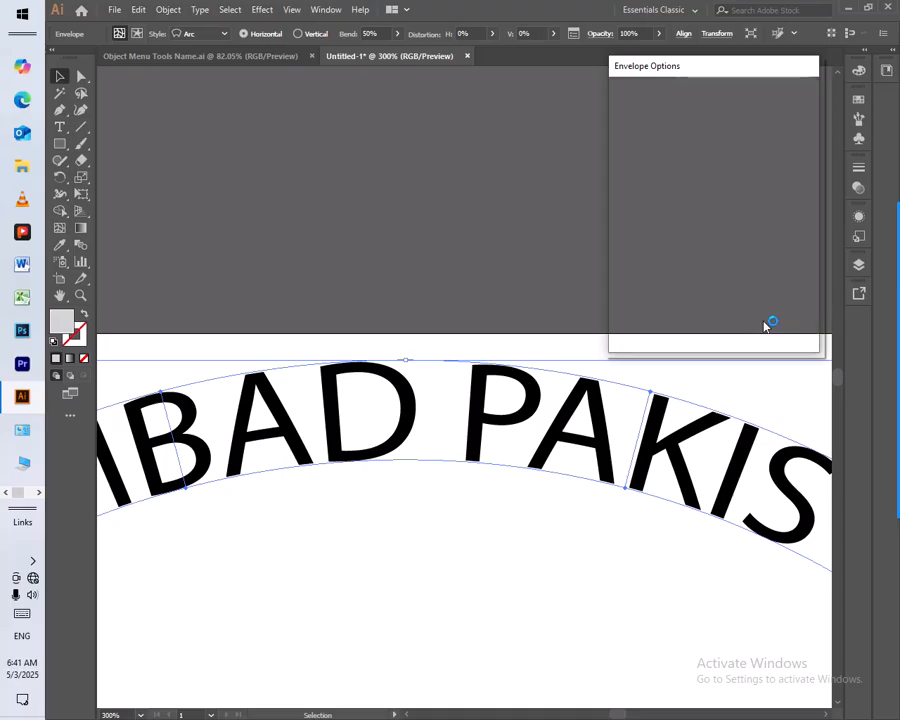
Expand the envelope distortion of the arced "ISLAMBAD PAKISTAN" text into plain outlines
{"action": "key", "text": "z"}
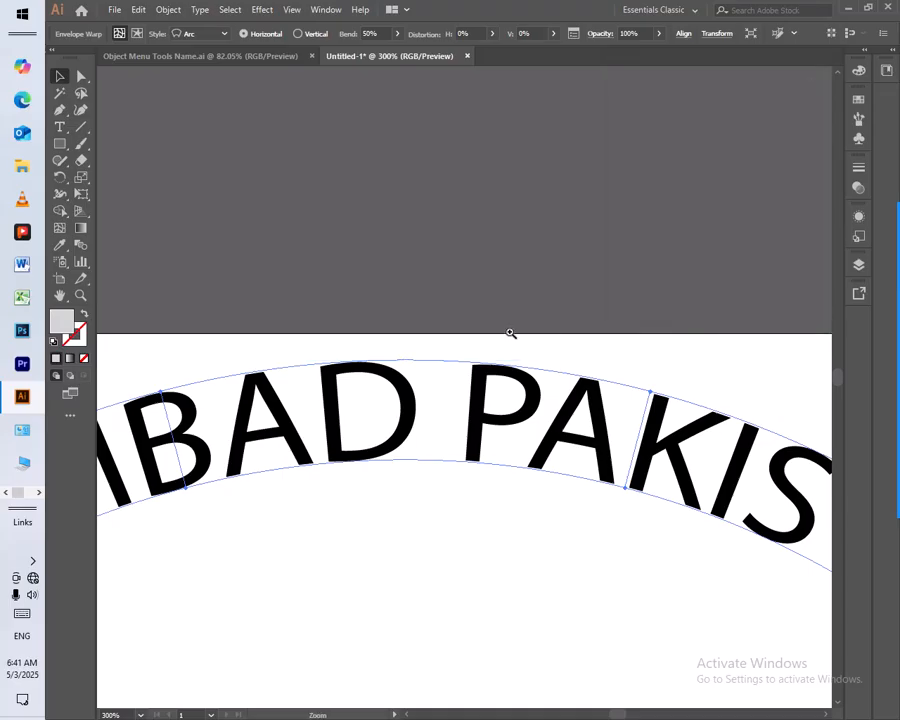
{"action": "left_click", "coordinate": [488, 394], "text": "alt"}
{"action": "left_click", "coordinate": [503, 425], "text": "alt"}
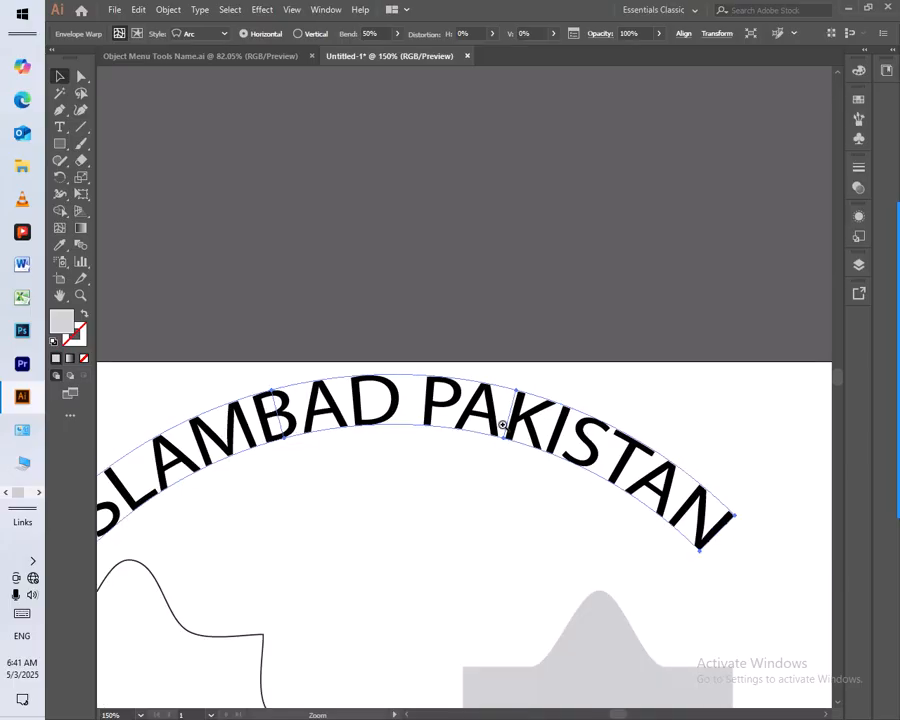
{"action": "key", "text": "ctrl+0"}
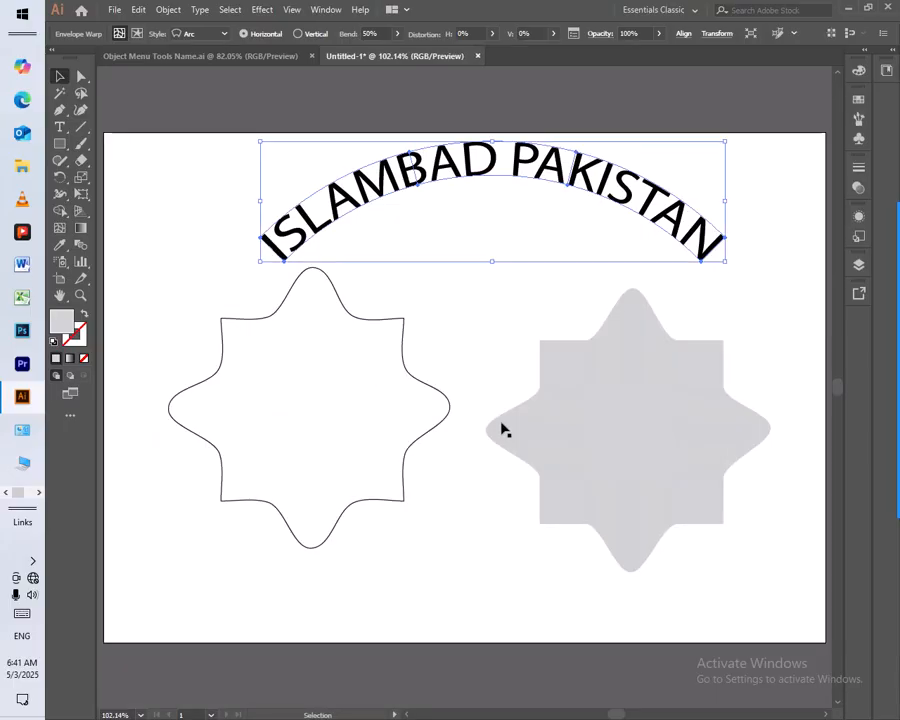
{"action": "left_click", "coordinate": [172, 10]}
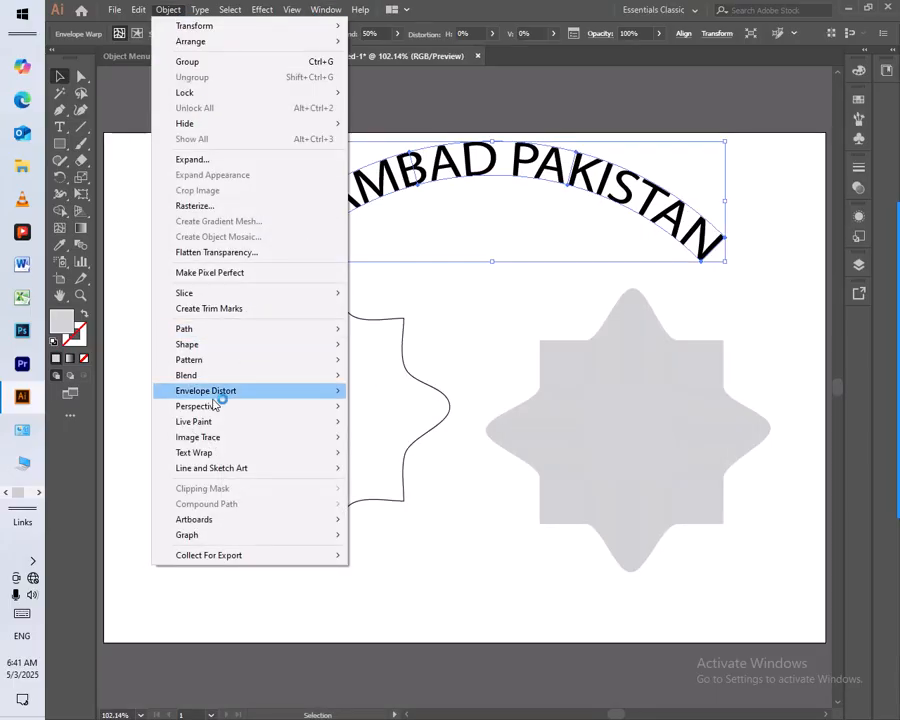
{"action": "mouse_move", "coordinate": [221, 393]}
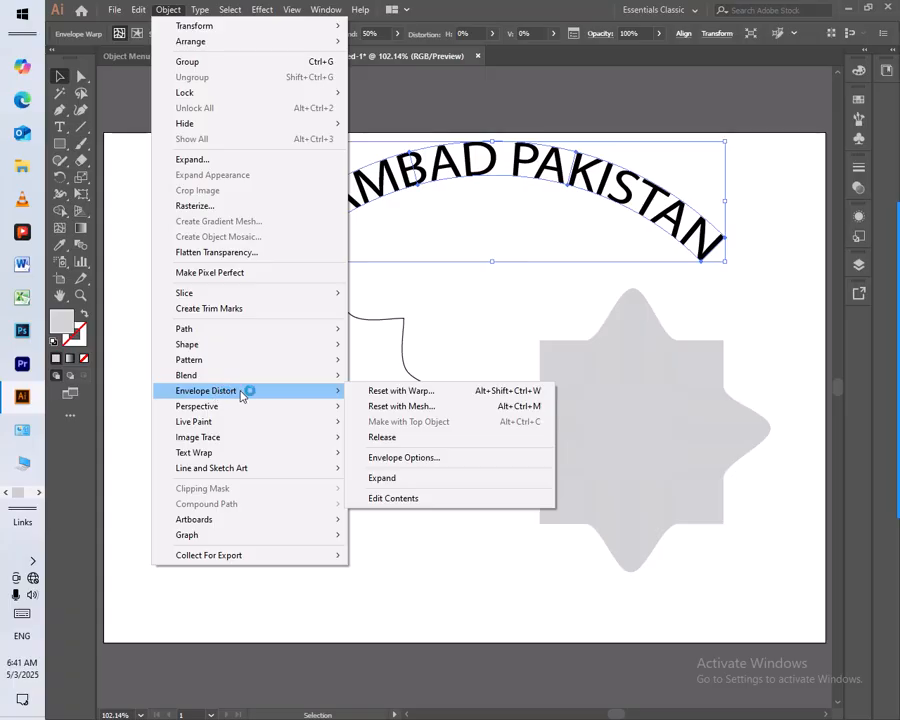
{"action": "left_click", "coordinate": [390, 479]}
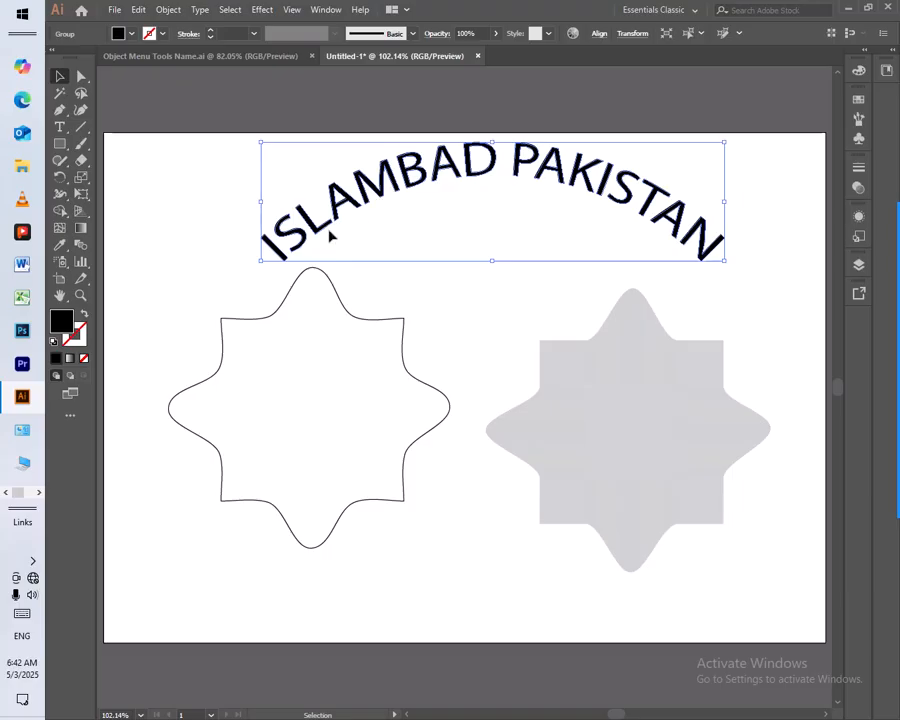
Try Make with Warp on the expanded text with the Flag, Wave and Arc styles, and cancel the warp
{"action": "left_click", "coordinate": [172, 11]}
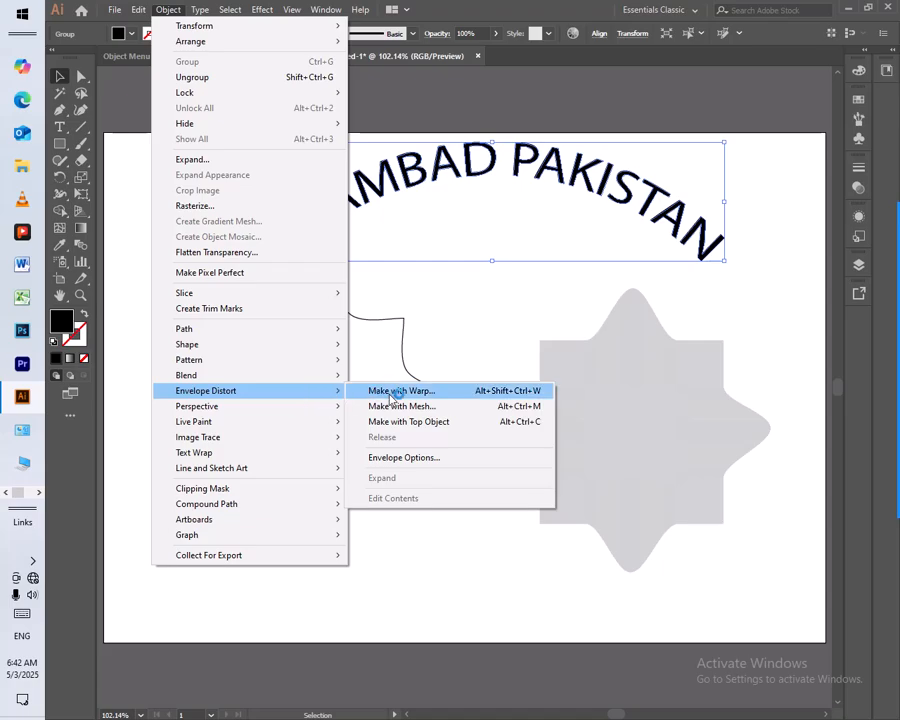
{"action": "left_click", "coordinate": [397, 391]}
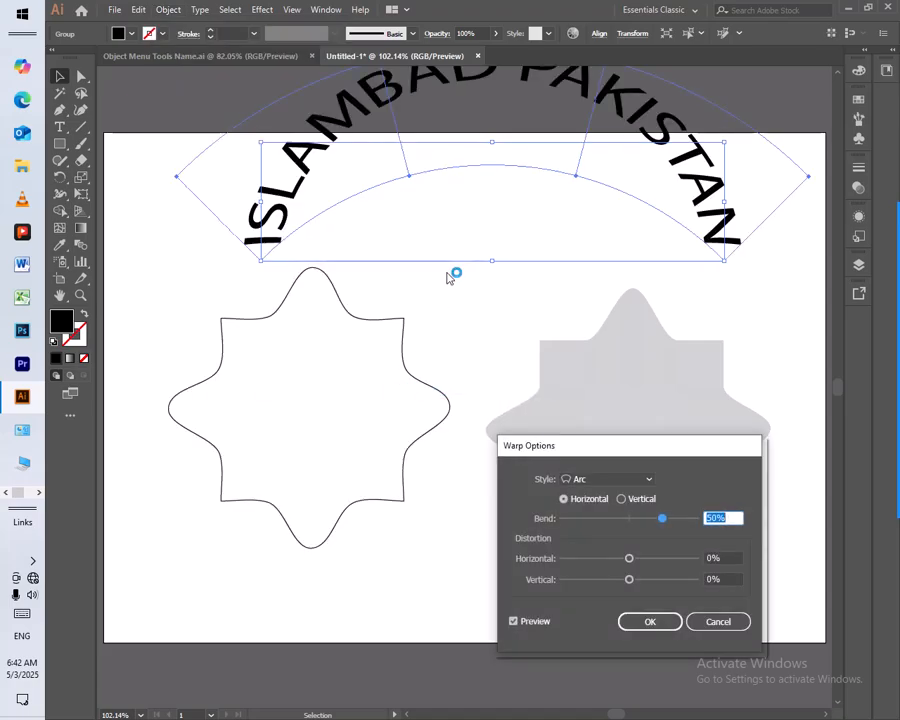
{"action": "left_click", "coordinate": [583, 479]}
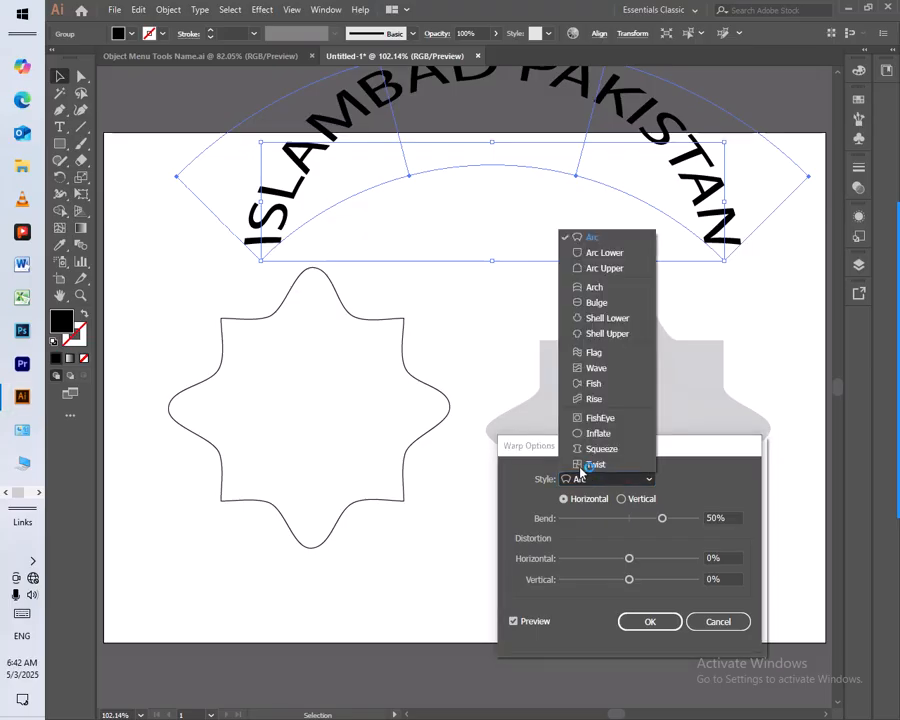
{"action": "left_click", "coordinate": [602, 352]}
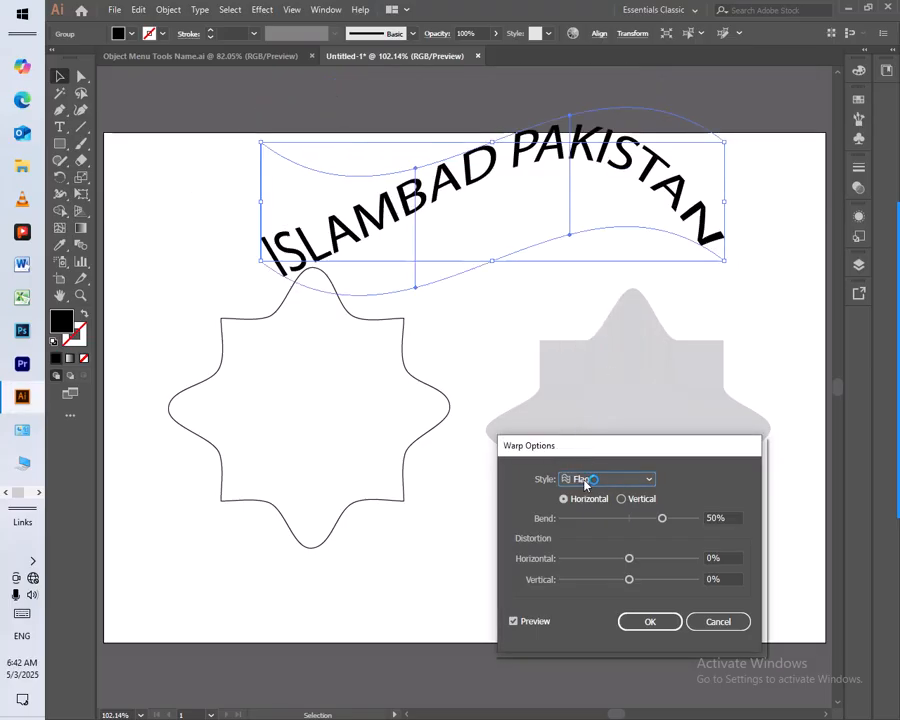
{"action": "left_click", "coordinate": [595, 479]}
{"action": "left_click", "coordinate": [598, 368]}
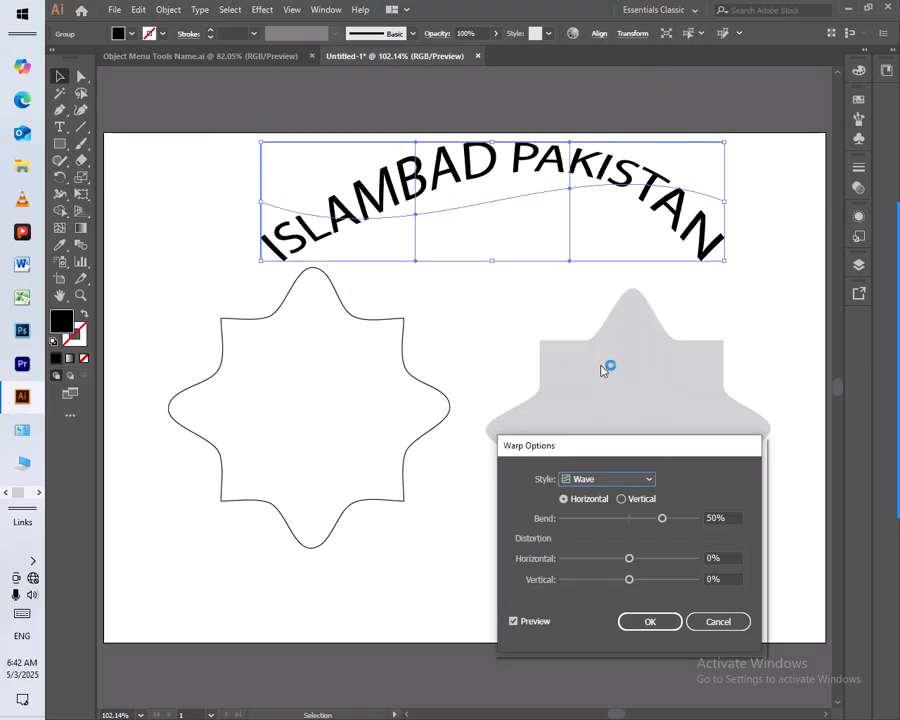
{"action": "left_click", "coordinate": [607, 481]}
{"action": "left_click", "coordinate": [602, 240]}
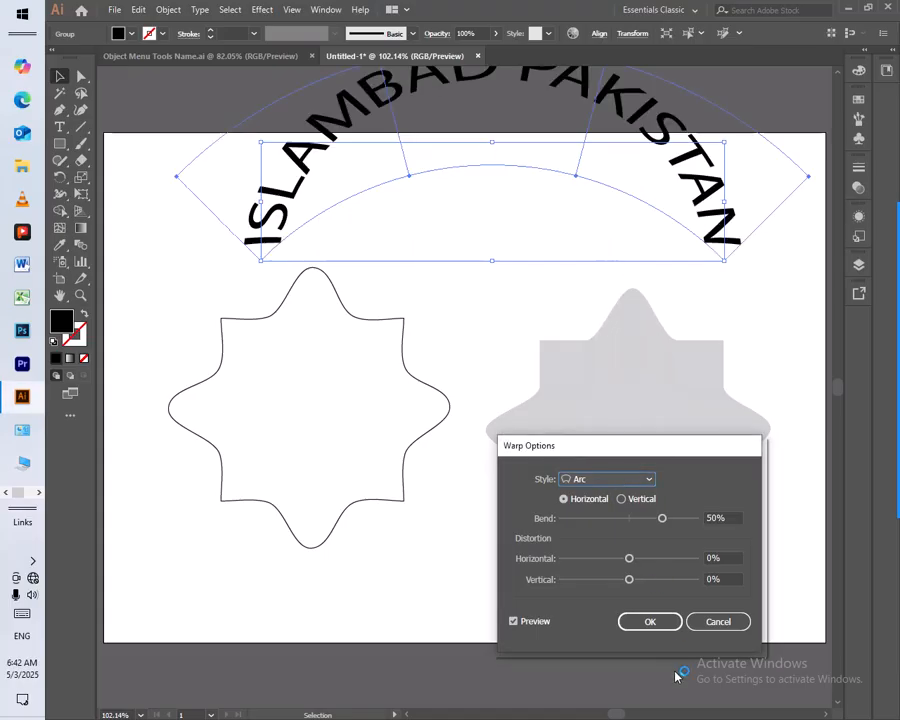
{"action": "left_click", "coordinate": [731, 622]}
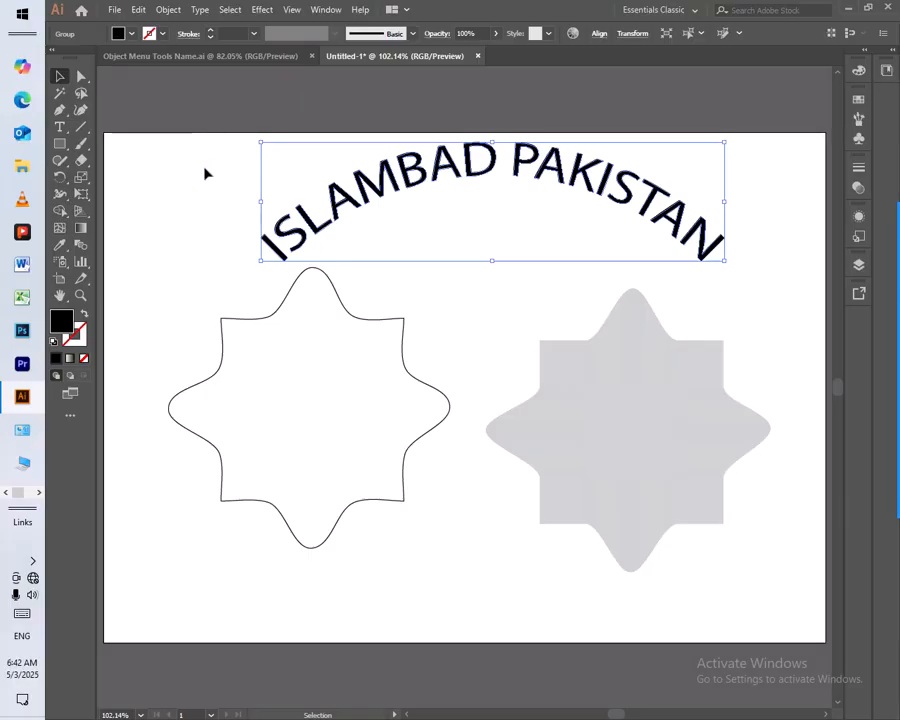
Check which Envelope Distort commands are available for the expanded text and deselect it
{"action": "left_click", "coordinate": [170, 11]}
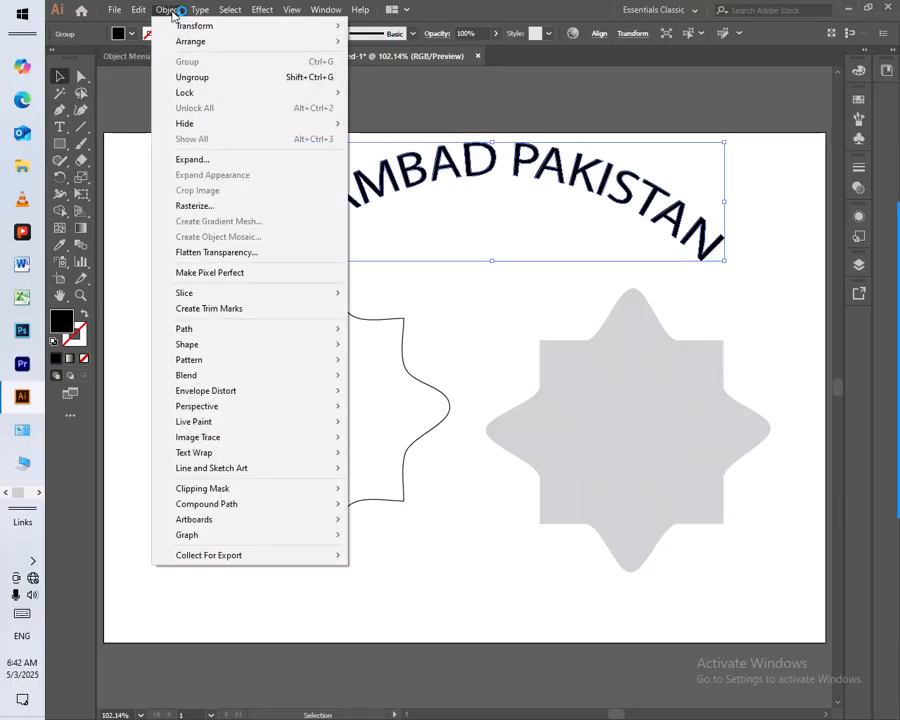
{"action": "mouse_move", "coordinate": [262, 398]}
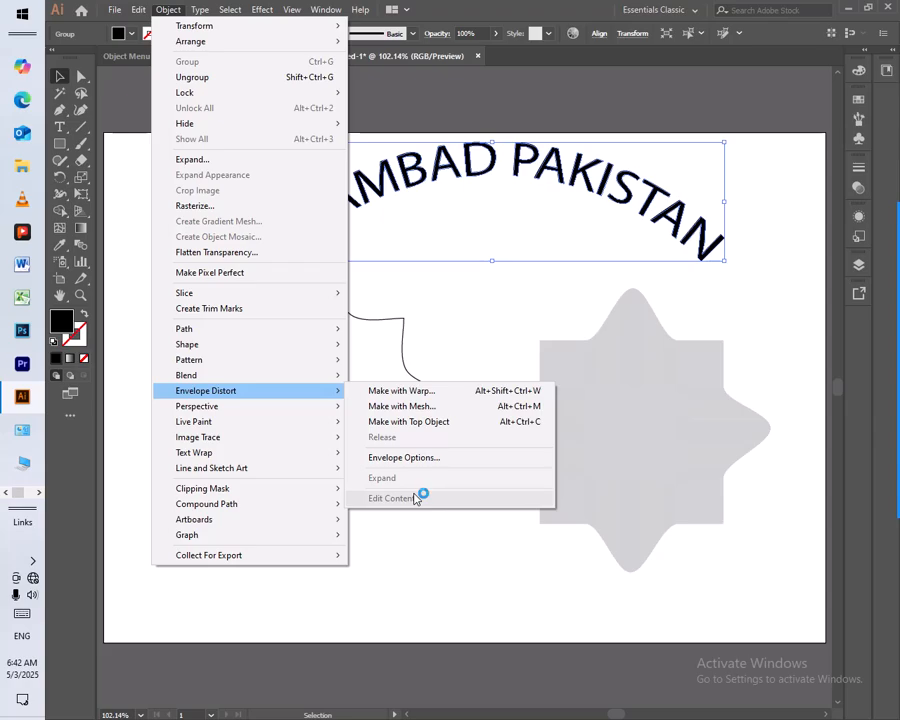
{"action": "left_click", "coordinate": [437, 578]}
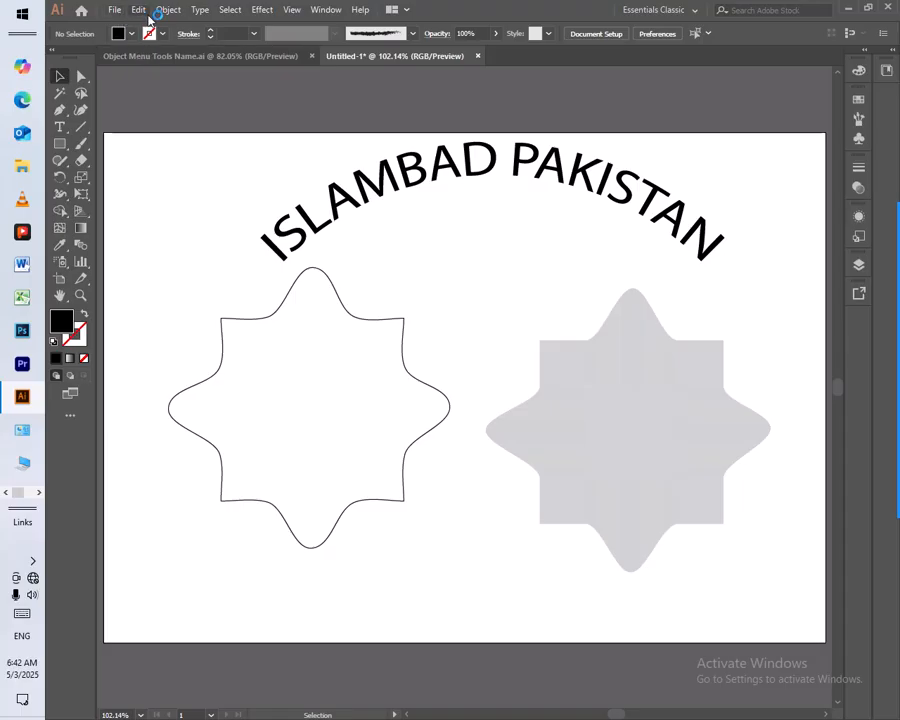
Add a "Lorem ipsum" placeholder text, enlarge it proportionally and place it across the middle of both star shapes
{"action": "left_click", "coordinate": [60, 128]}
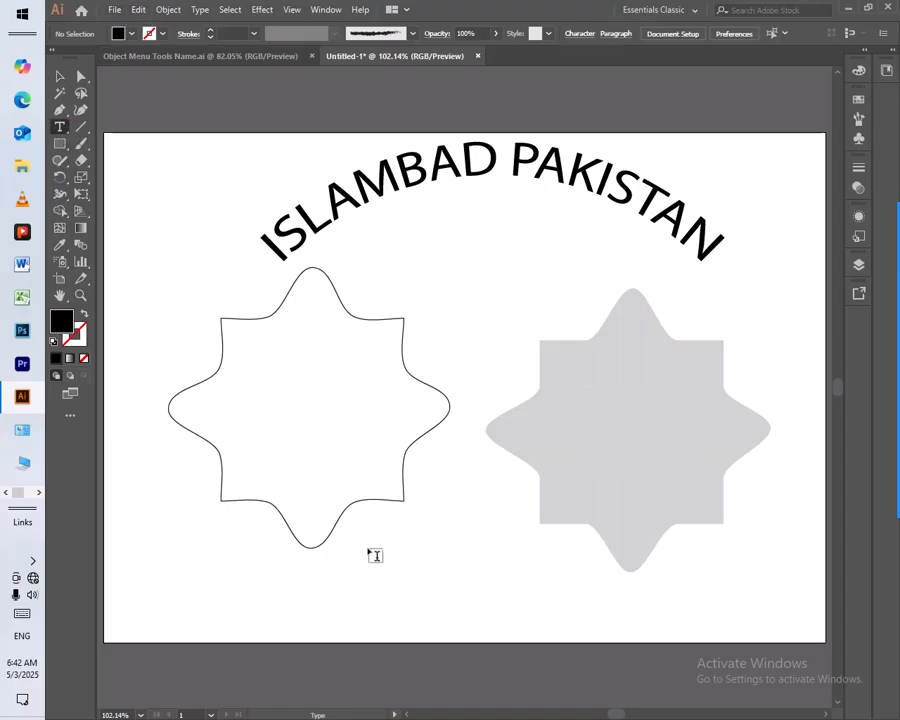
{"action": "left_click", "coordinate": [398, 574]}
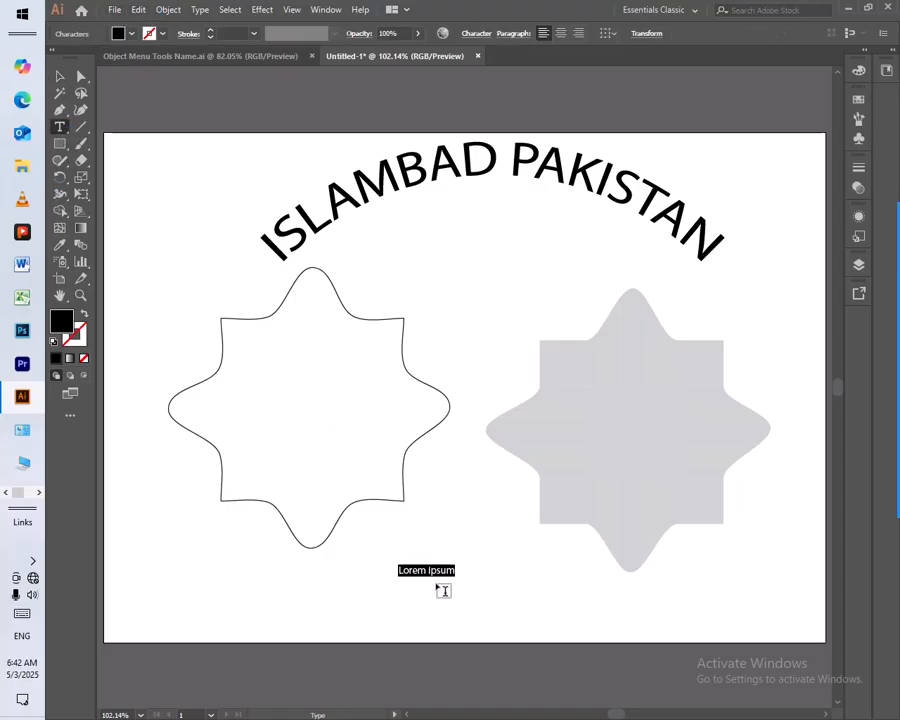
{"action": "left_click", "coordinate": [59, 76]}
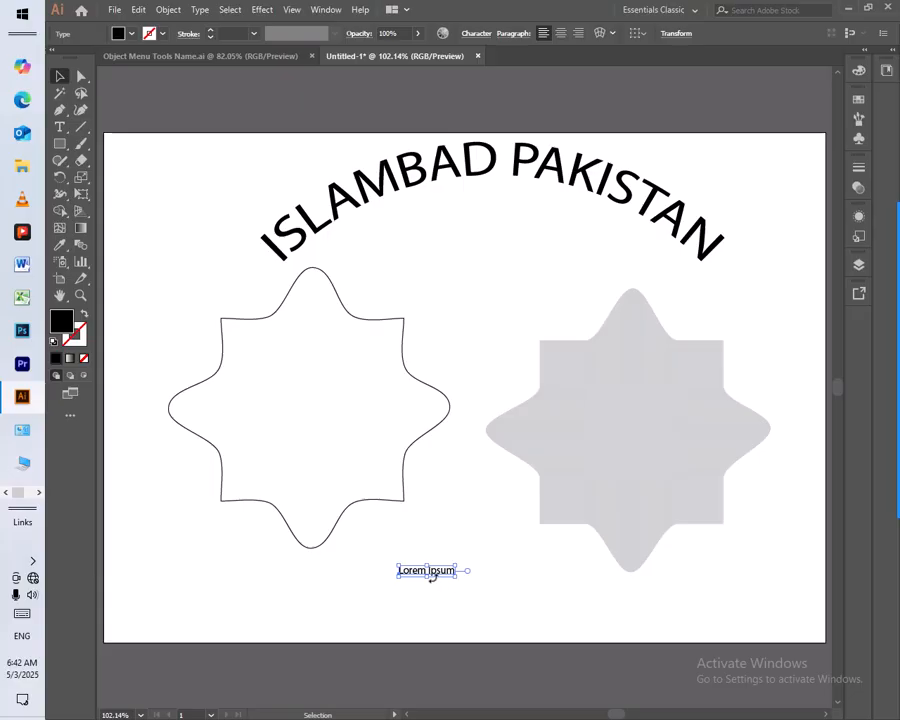
{"action": "left_click_drag", "start_coordinate": [458, 578], "coordinate": [676, 647]}
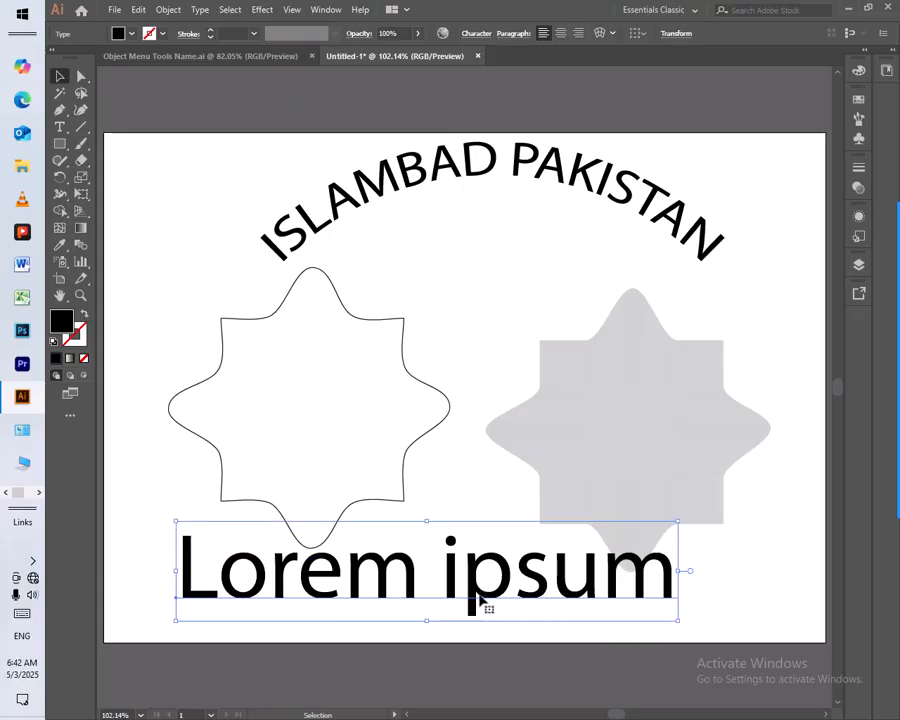
{"action": "left_click_drag", "start_coordinate": [481, 596], "coordinate": [538, 446]}
Apply Make with Warp to the "Lorem ipsum" text using the horizontal Arc Lower style at 50% bend
{"action": "left_click", "coordinate": [169, 10]}
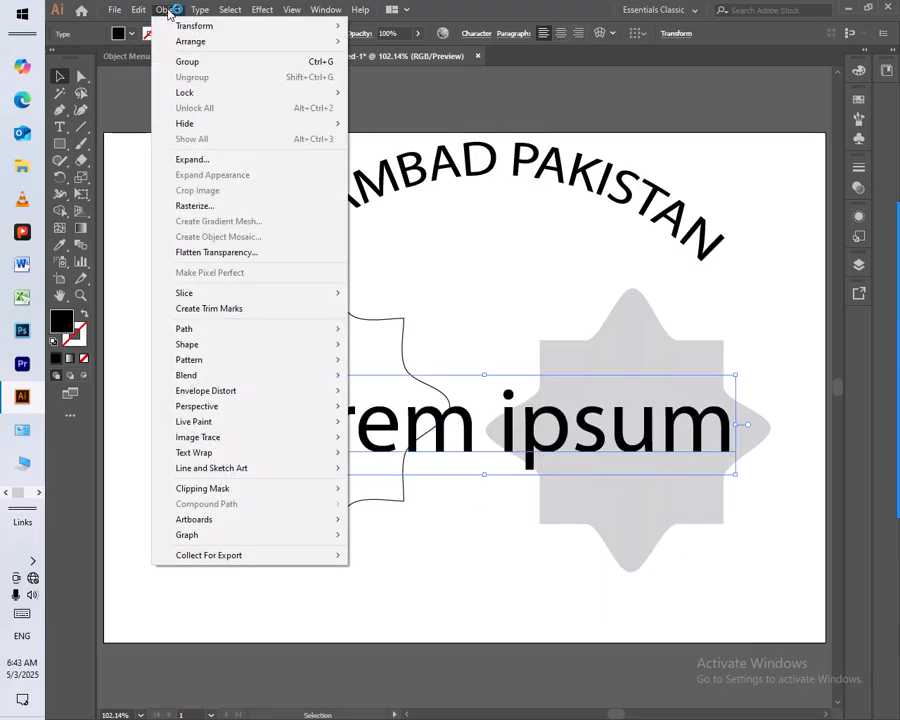
{"action": "mouse_move", "coordinate": [246, 396]}
{"action": "left_click", "coordinate": [405, 391]}
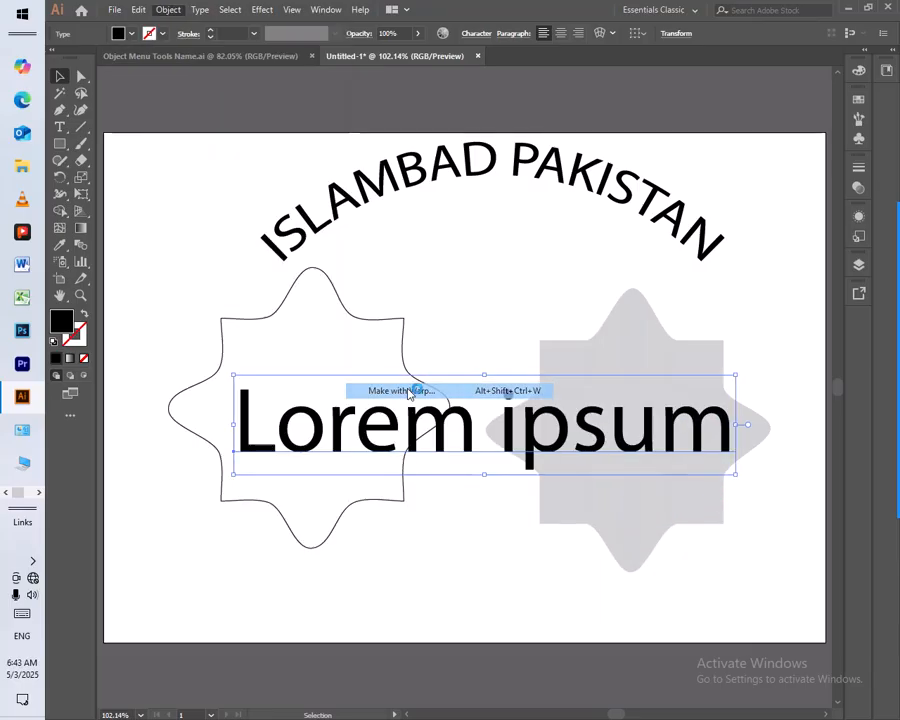
{"action": "left_click", "coordinate": [602, 481]}
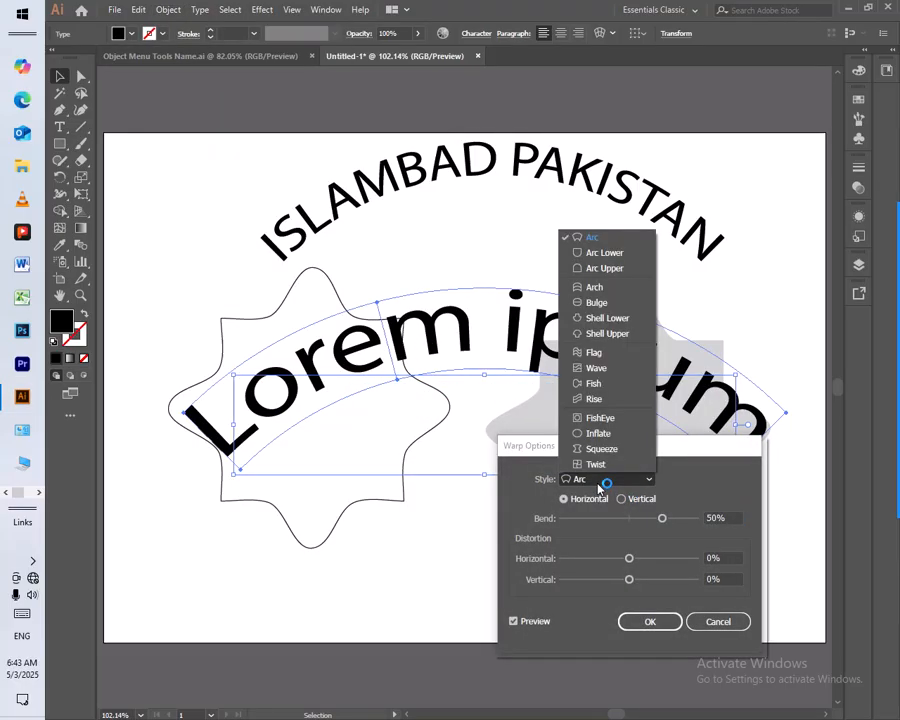
{"action": "left_click", "coordinate": [610, 252]}
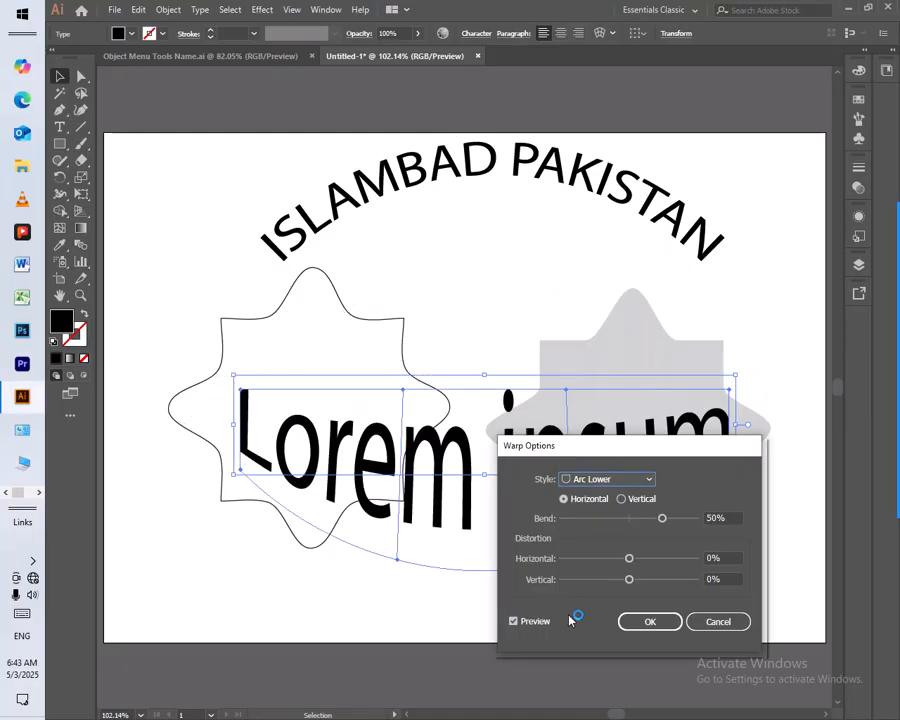
{"action": "left_click", "coordinate": [652, 622]}
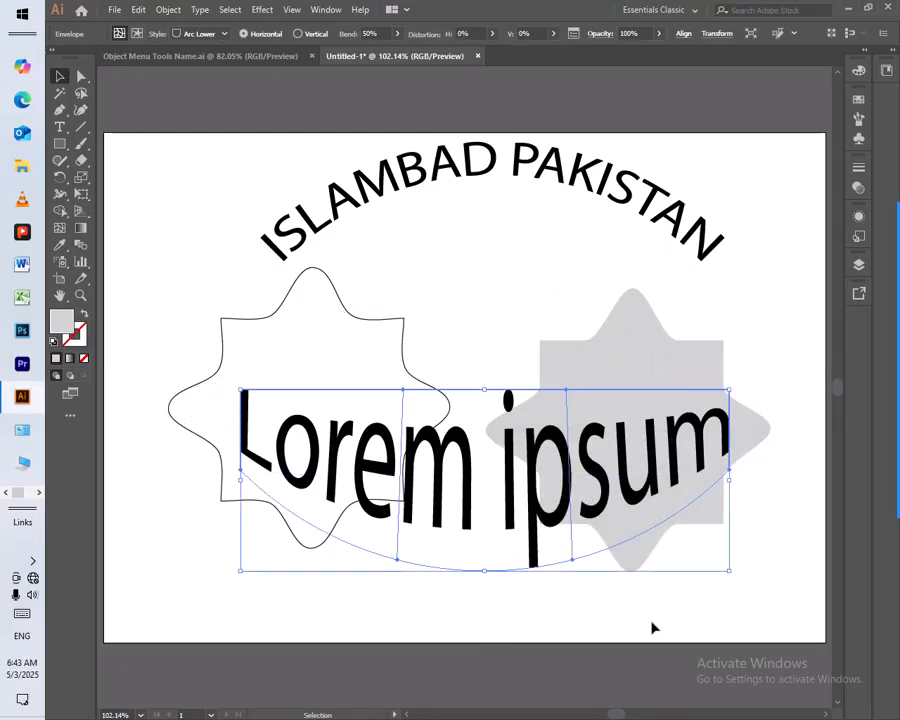
Use the Envelope Distort Edit Contents command on the warped "Lorem ipsum" text to make its original text editable
{"action": "left_click", "coordinate": [169, 9]}
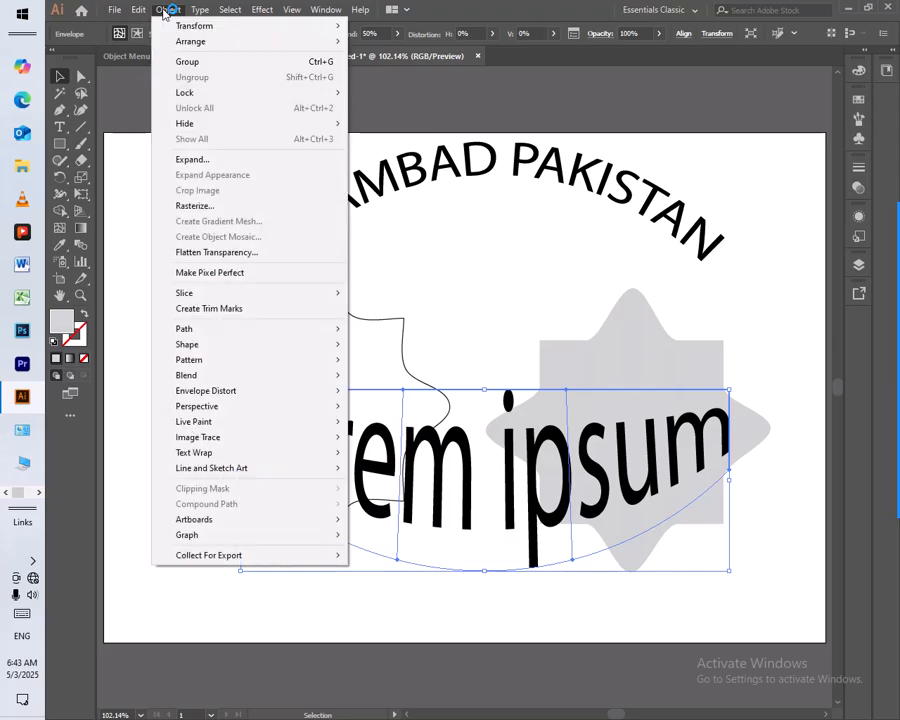
{"action": "mouse_move", "coordinate": [222, 392]}
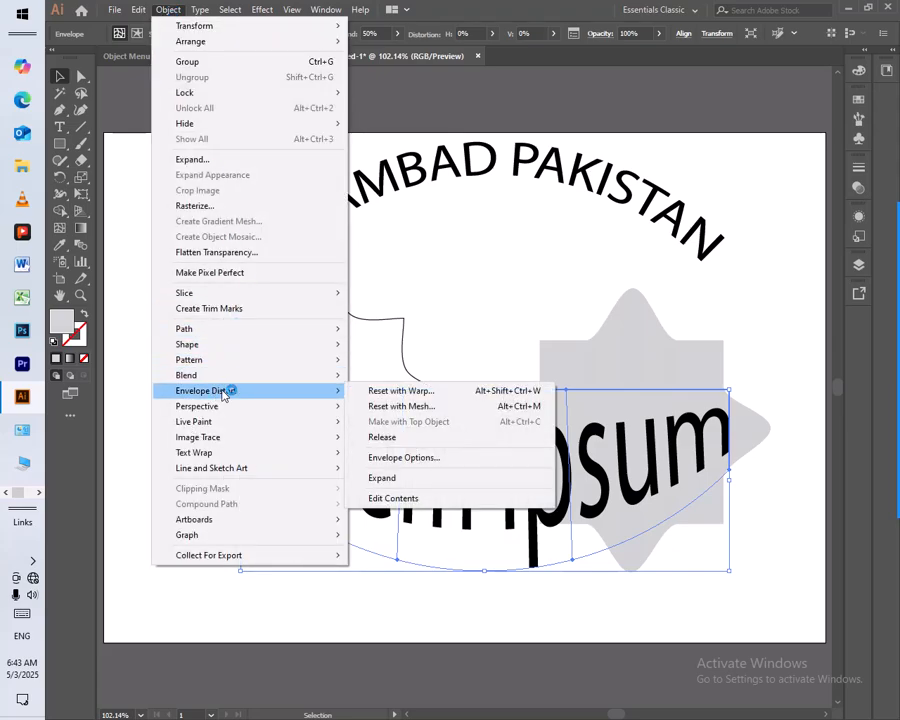
{"action": "left_click", "coordinate": [414, 497]}
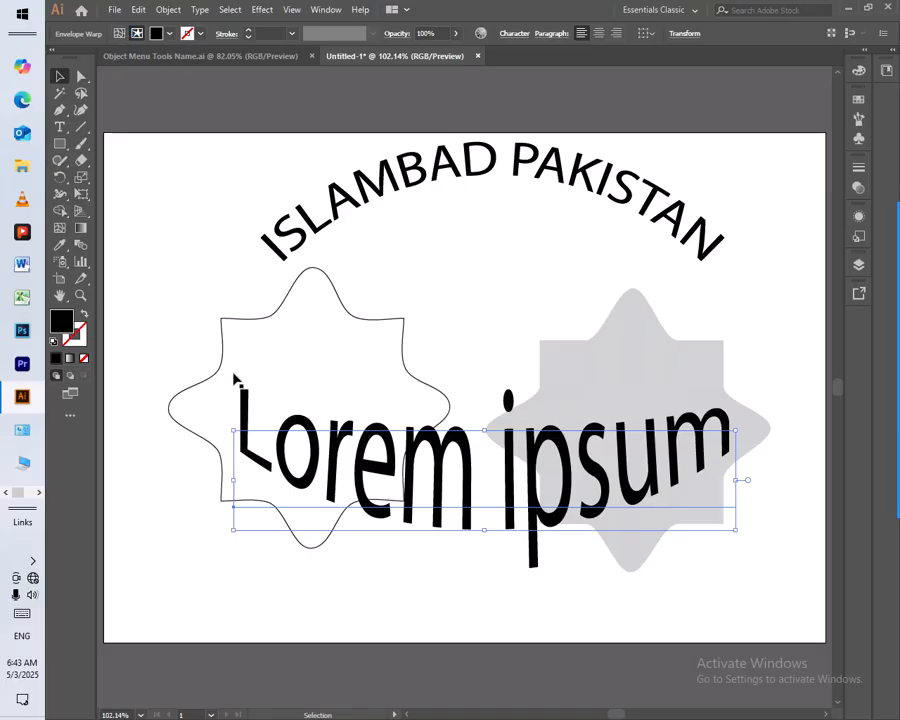
{"action": "left_click", "coordinate": [168, 12]}
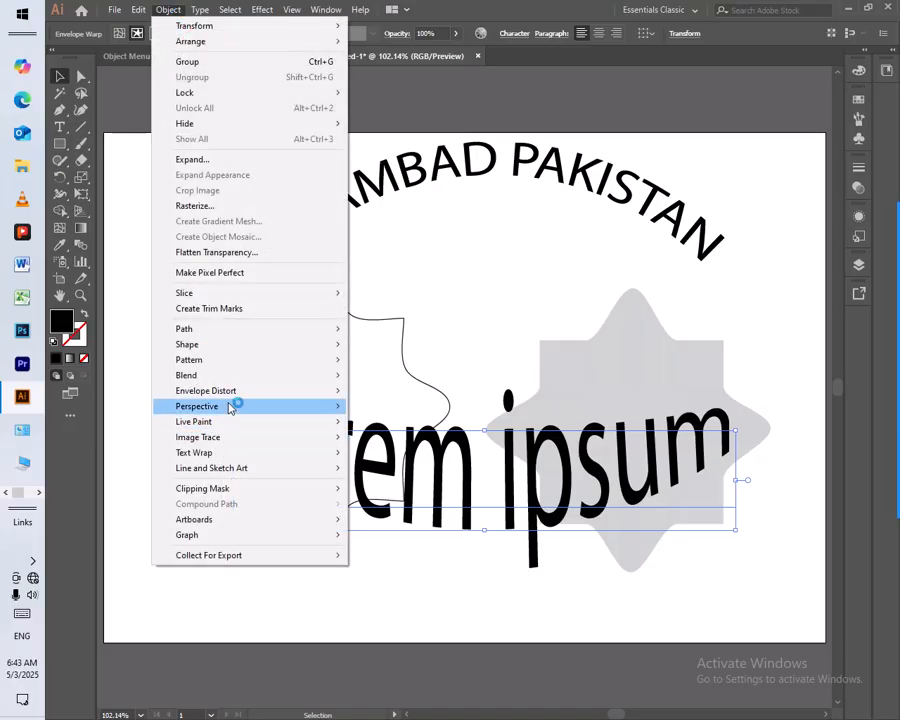
{"action": "mouse_move", "coordinate": [248, 397]}
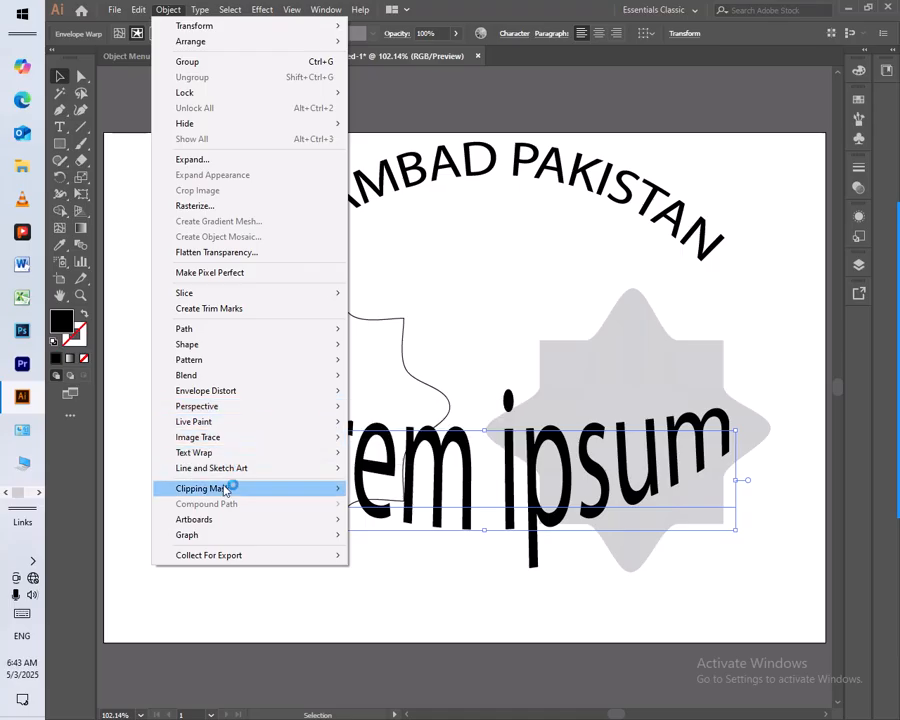
{"action": "mouse_move", "coordinate": [208, 544]}
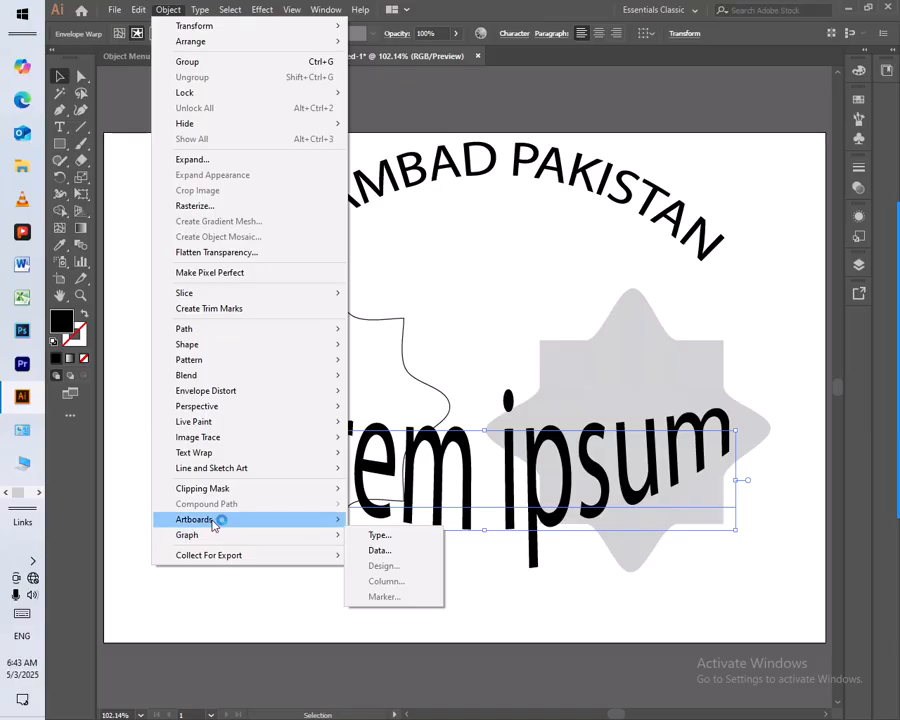
{"action": "left_click", "coordinate": [426, 326]}
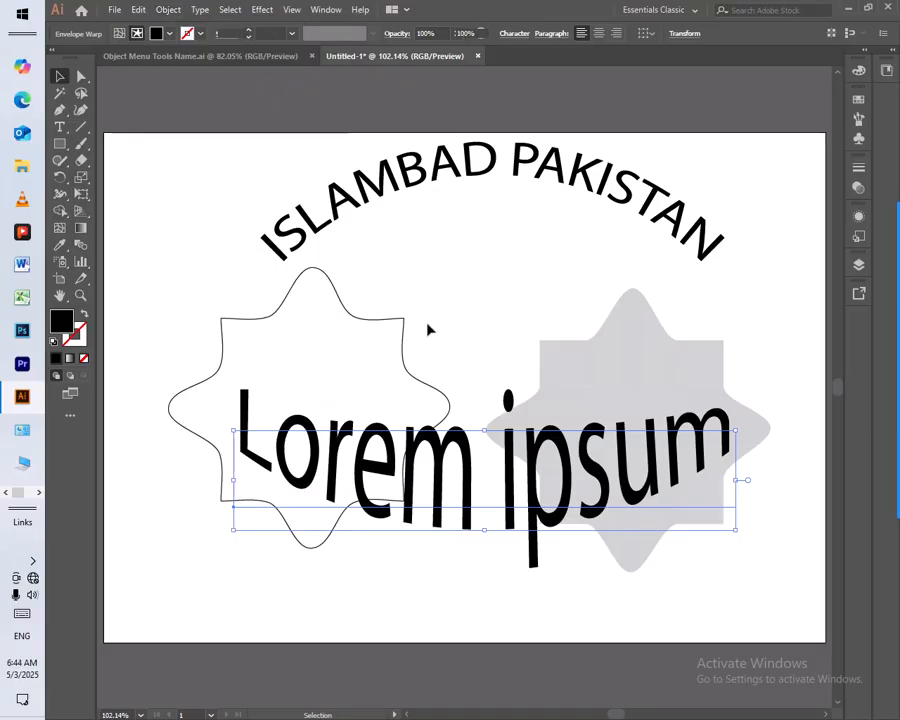
Deselect the "Lorem ipsum" text and switch to the Object Menu Tools Name.ai document to show the command checklist
{"action": "left_click", "coordinate": [287, 124]}
{"action": "left_click", "coordinate": [267, 57]}
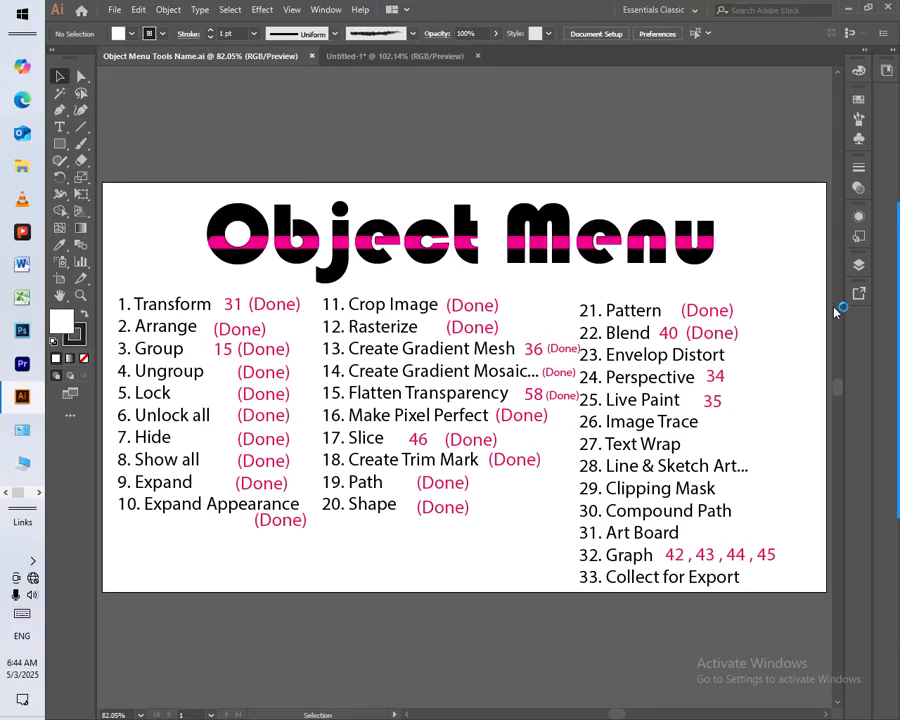